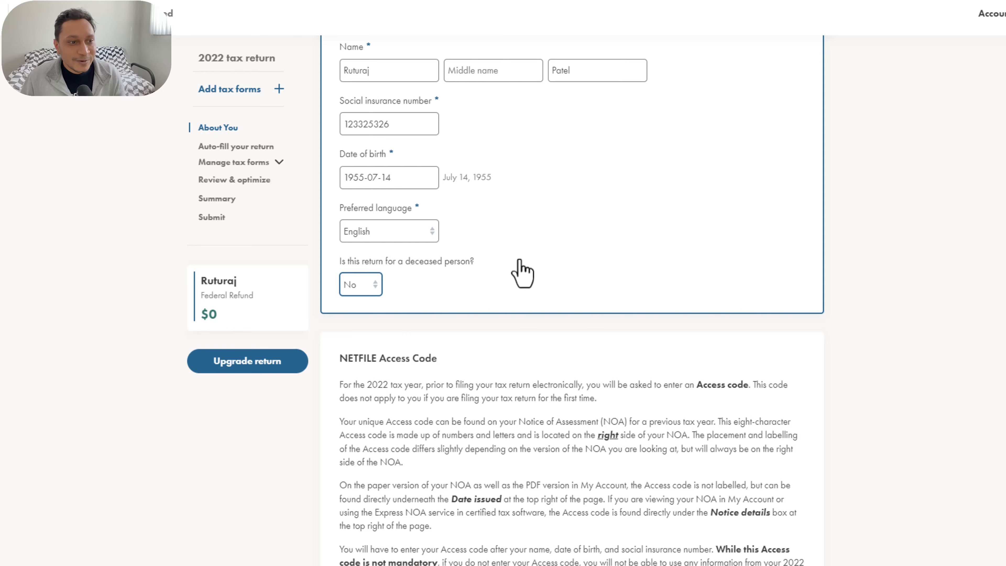
# - Review the NETFILE Access Code instructions, including where the code is located, and the Canadian mailing address section
pyautogui.scroll(-6, 498, 291)
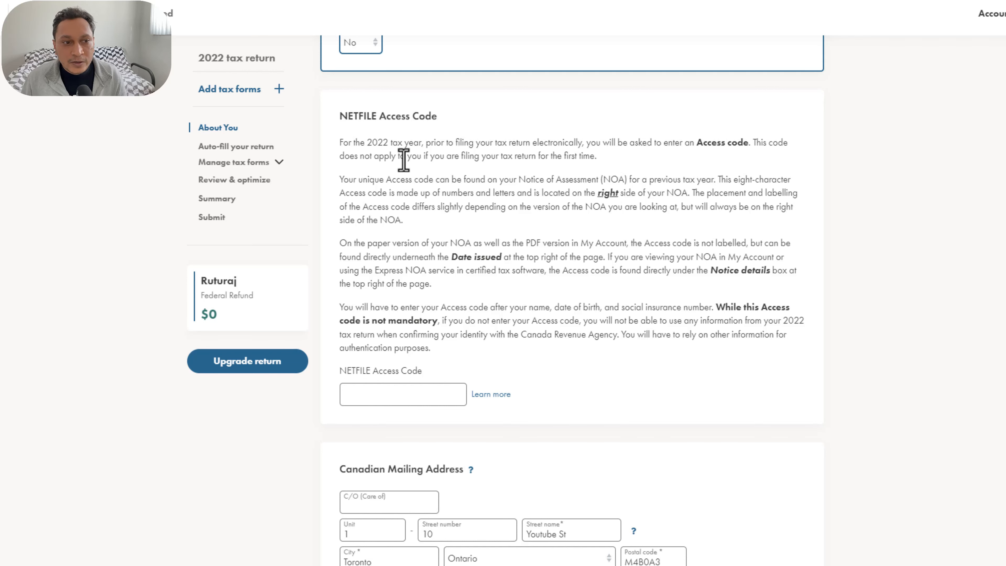
pyautogui.click(400, 394)
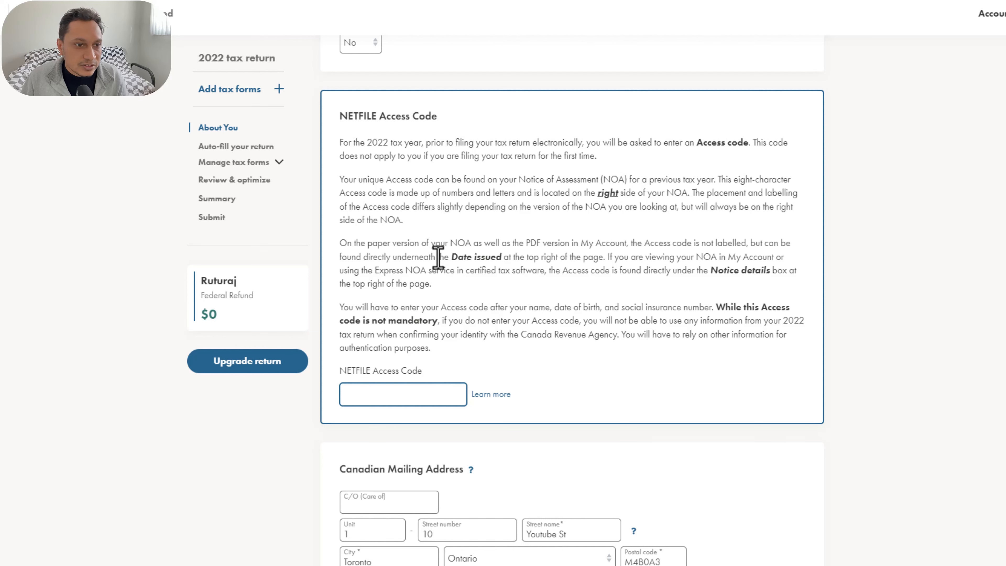
pyautogui.moveTo(437, 257); pyautogui.dragTo(608, 254)
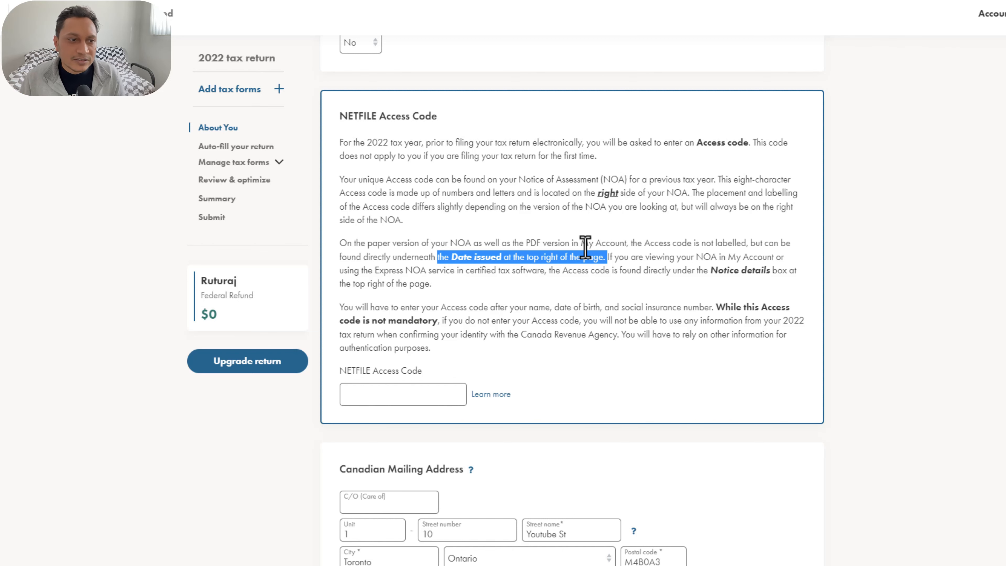
pyautogui.scroll(-3, 548, 353)
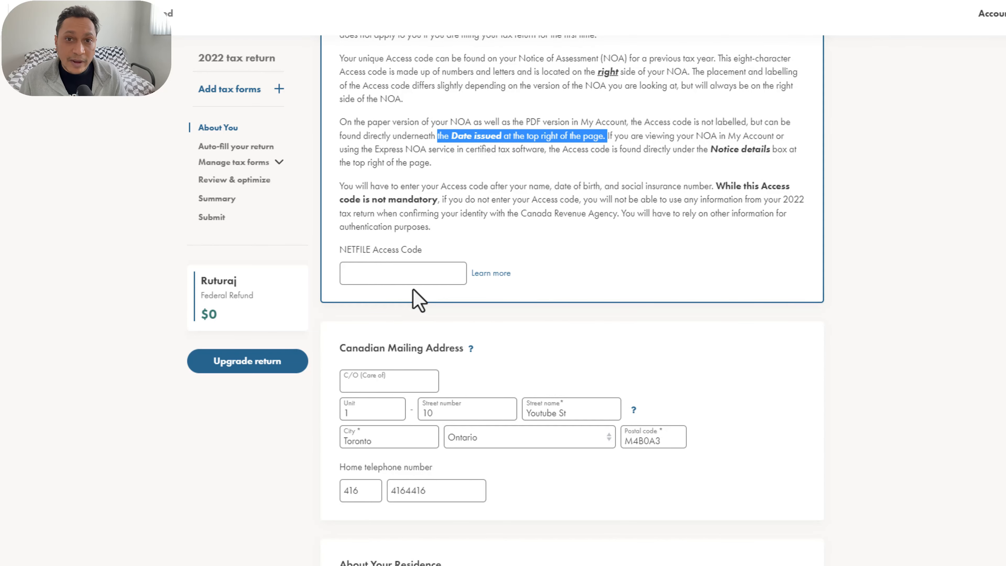
pyautogui.scroll(-3, 413, 289)
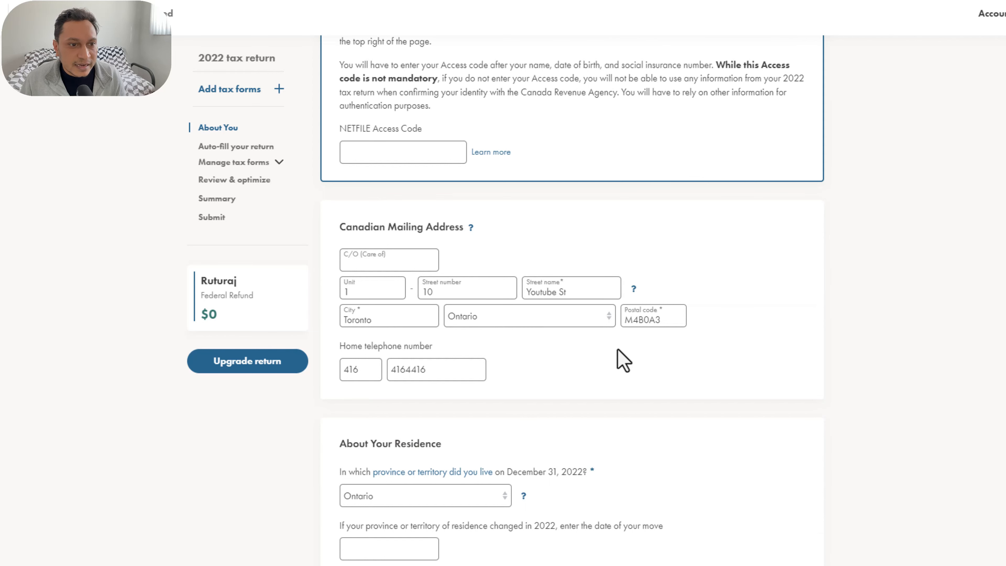
pyautogui.scroll(-5, 545, 355)
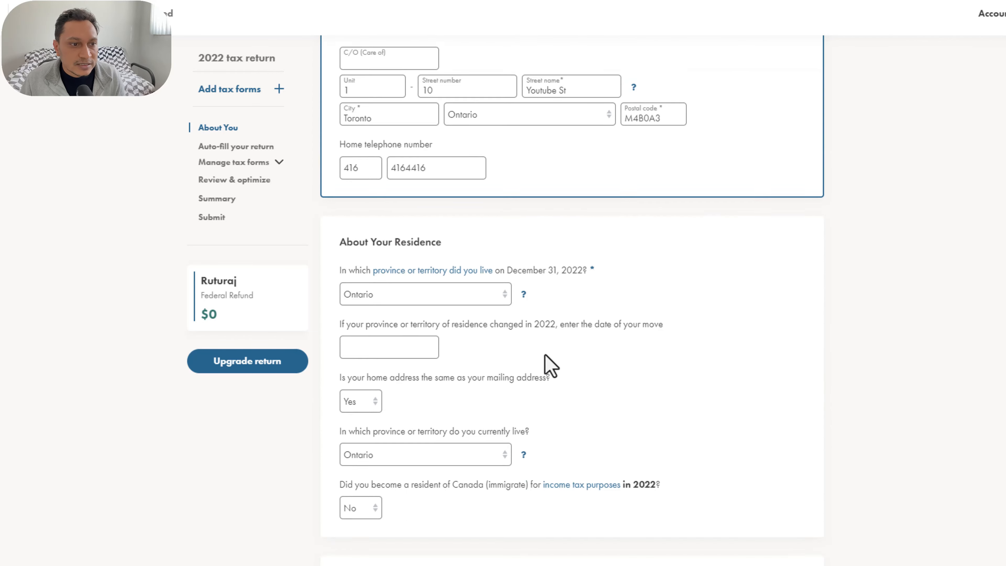
# - Review the residence questions on the date of a province change, home address, current province and immigration to Canada
pyautogui.scroll(-1, 764, 247)
pyautogui.scroll(-2, 718, 254)
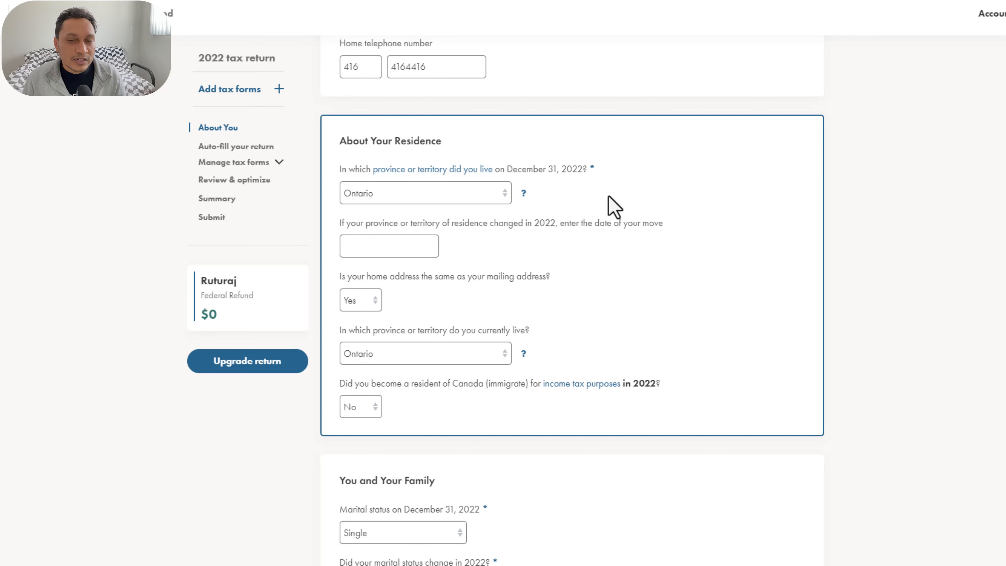
pyautogui.click(426, 246)
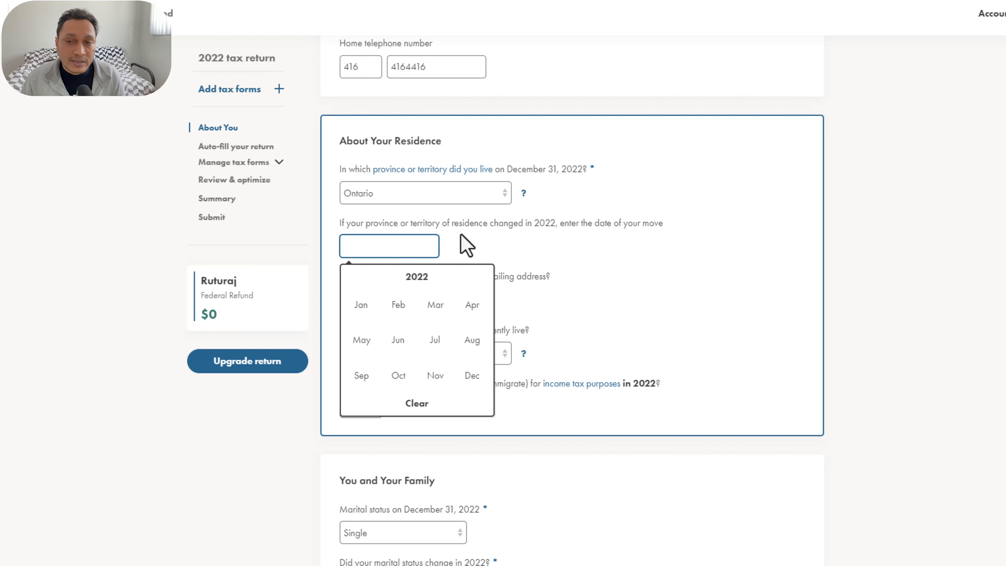
pyautogui.click(578, 253)
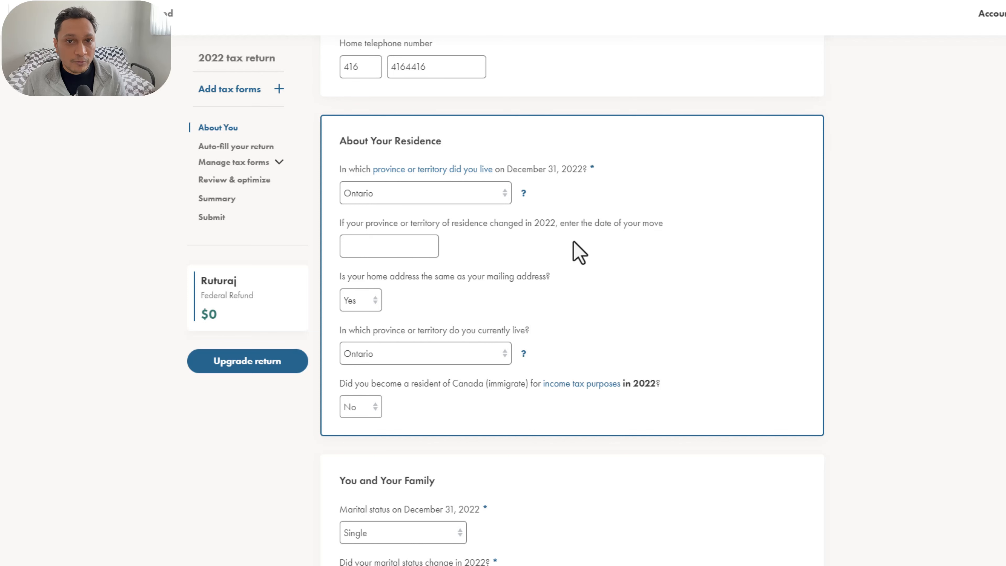
pyautogui.scroll(-2, 579, 253)
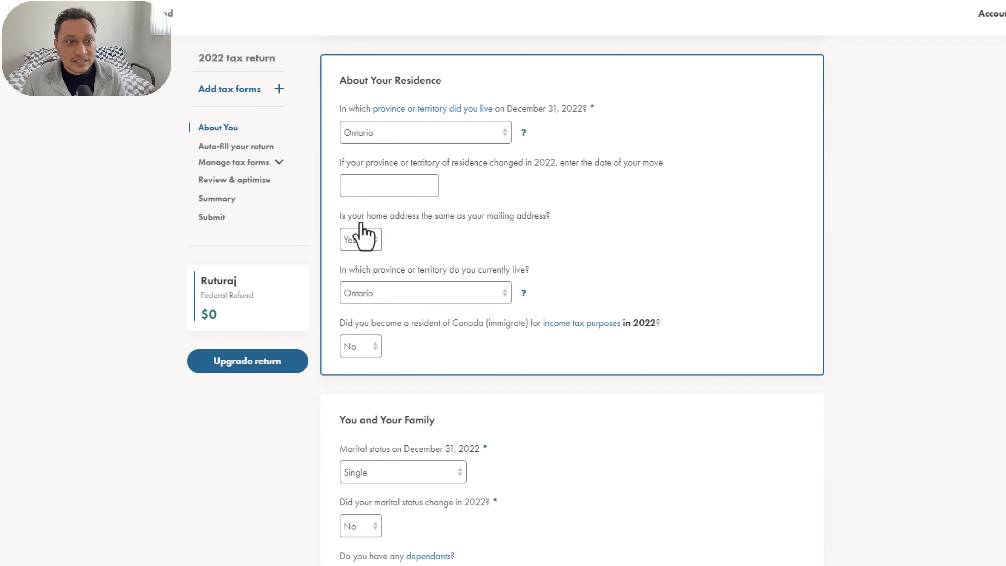
pyautogui.moveTo(365, 217); pyautogui.dragTo(511, 219)
pyautogui.click(599, 218)
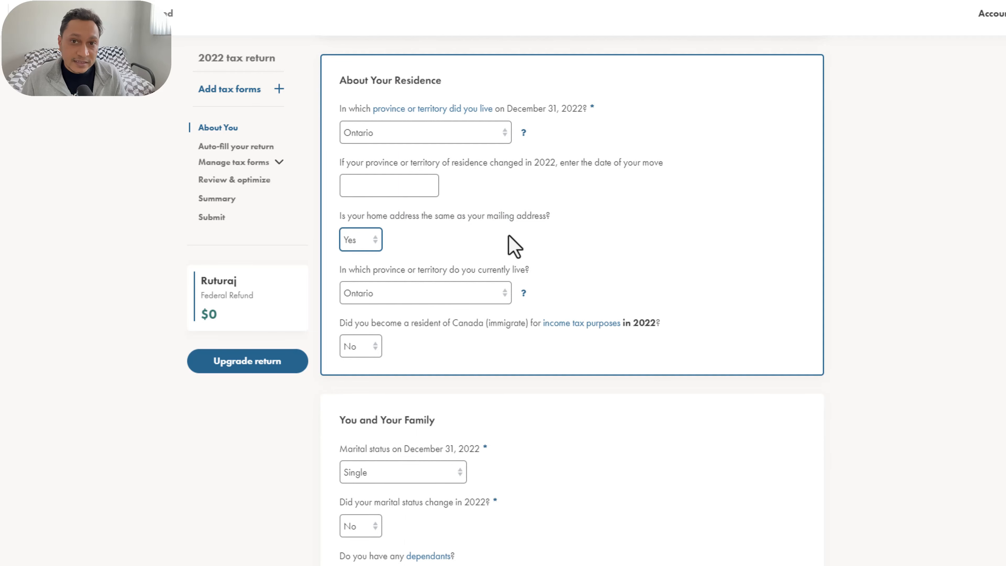
pyautogui.scroll(-2, 475, 244)
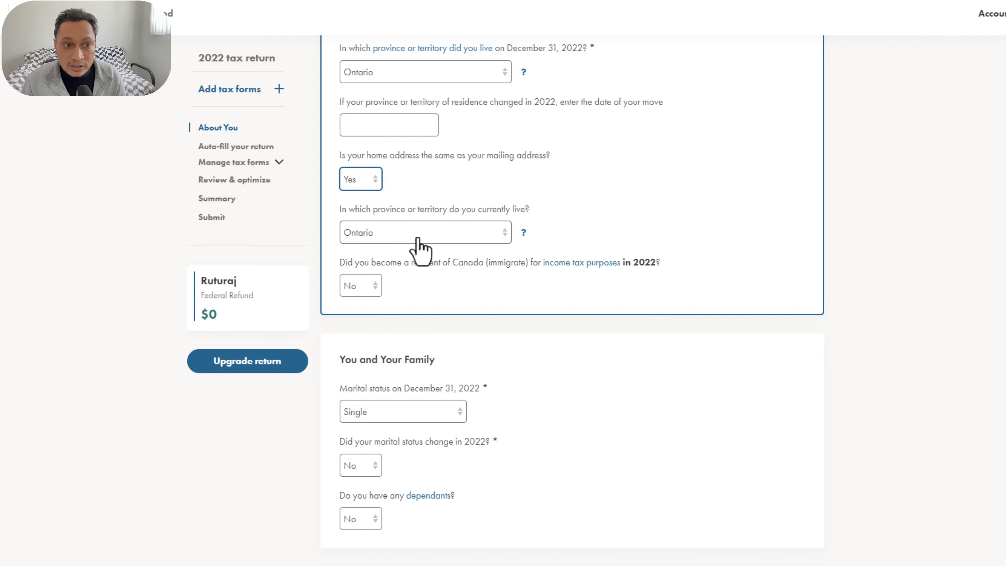
pyautogui.scroll(-2, 426, 247)
pyautogui.moveTo(353, 202); pyautogui.dragTo(452, 204)
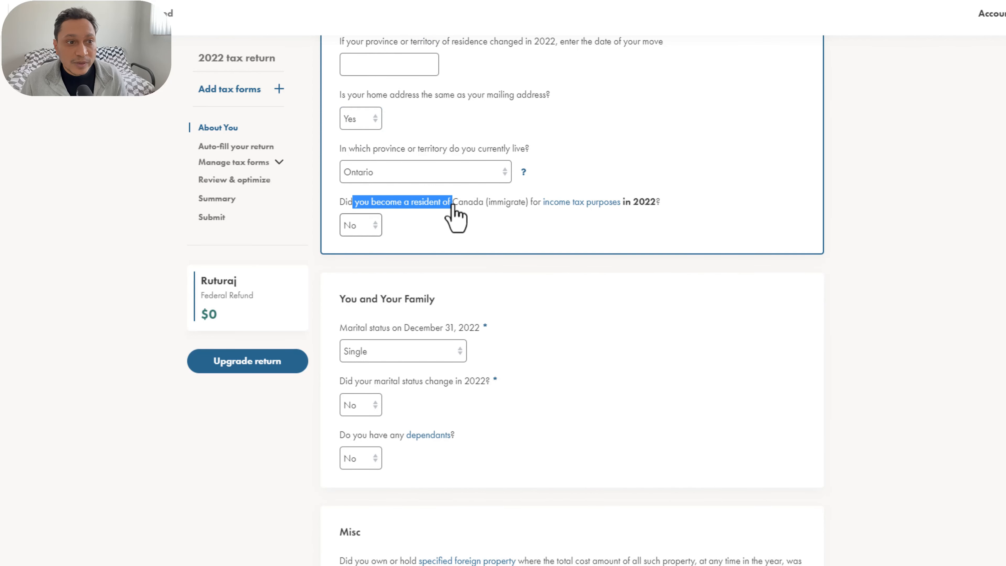
pyautogui.click(617, 237)
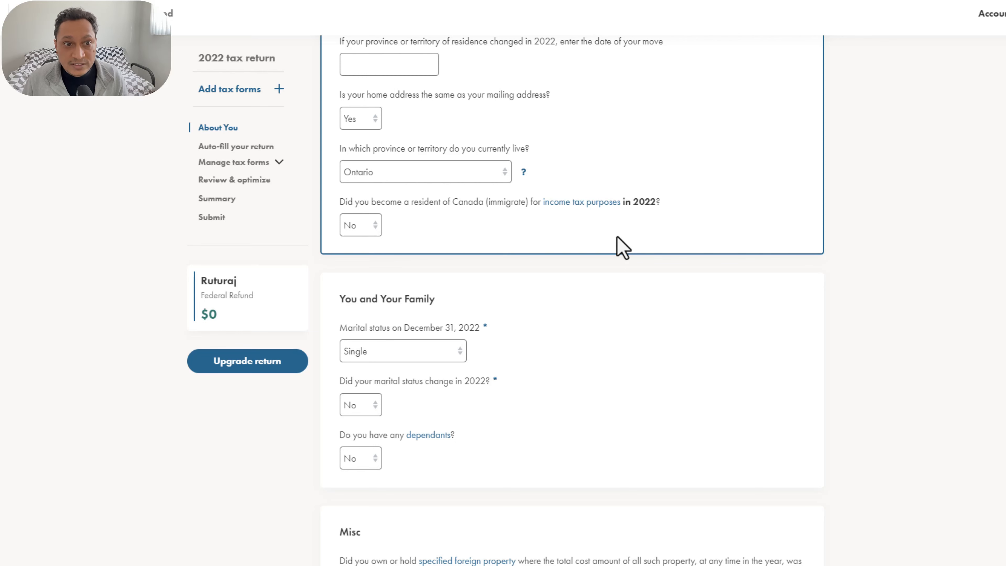
# - Answer Yes to becoming a resident of Canada in 2022 and Yes to the responsibility for properly reporting income, credits and deductions
pyautogui.click(351, 230)
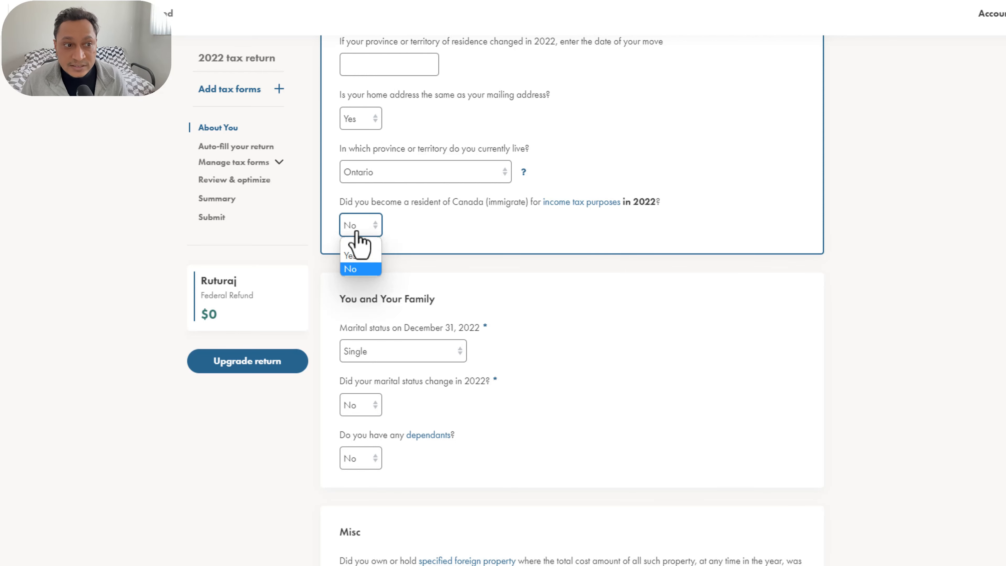
pyautogui.click(373, 258)
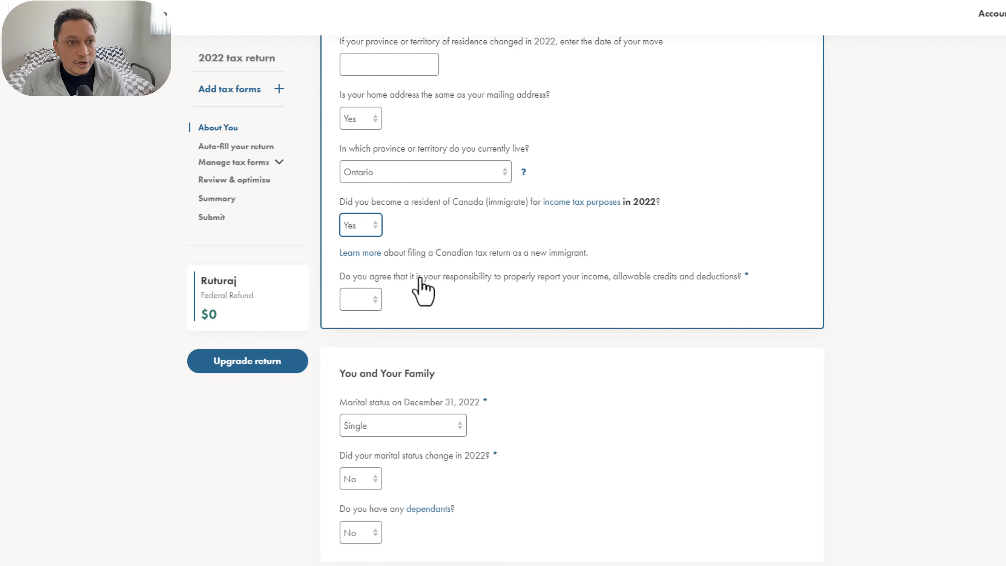
pyautogui.moveTo(414, 277); pyautogui.dragTo(696, 281)
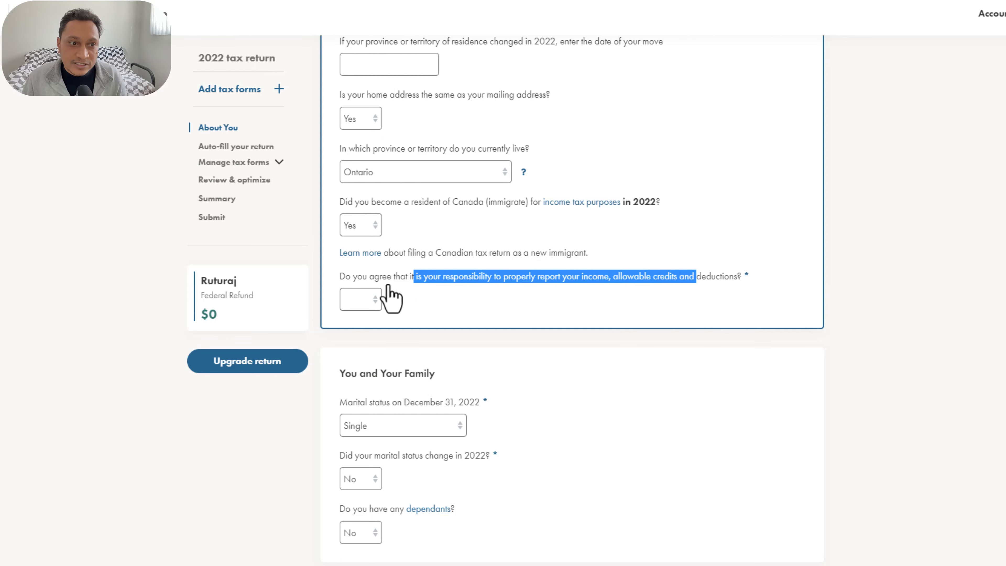
pyautogui.click(360, 299)
pyautogui.click(366, 329)
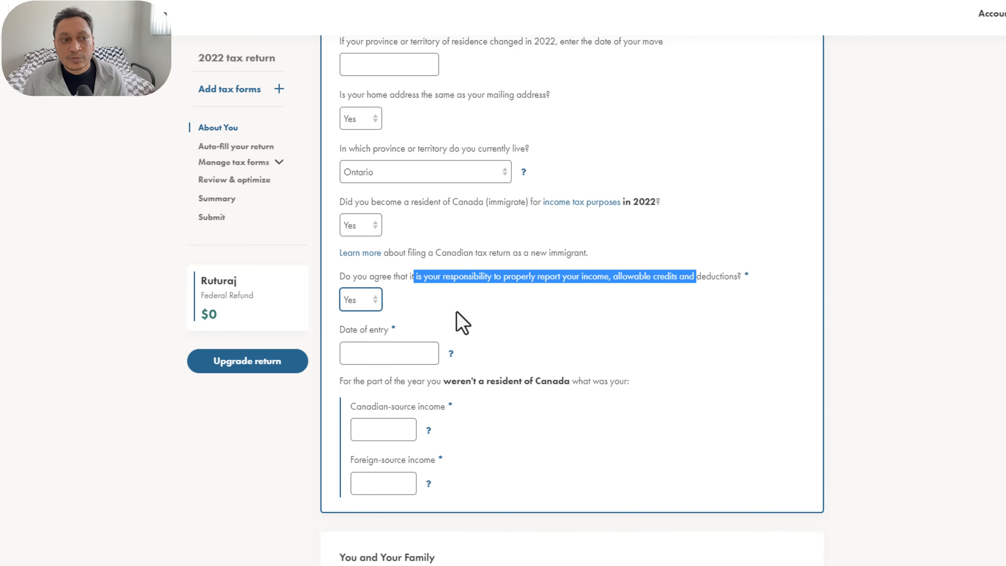
# - Set the date of entry to Canada to 2022-07-27
pyautogui.scroll(-2, 464, 320)
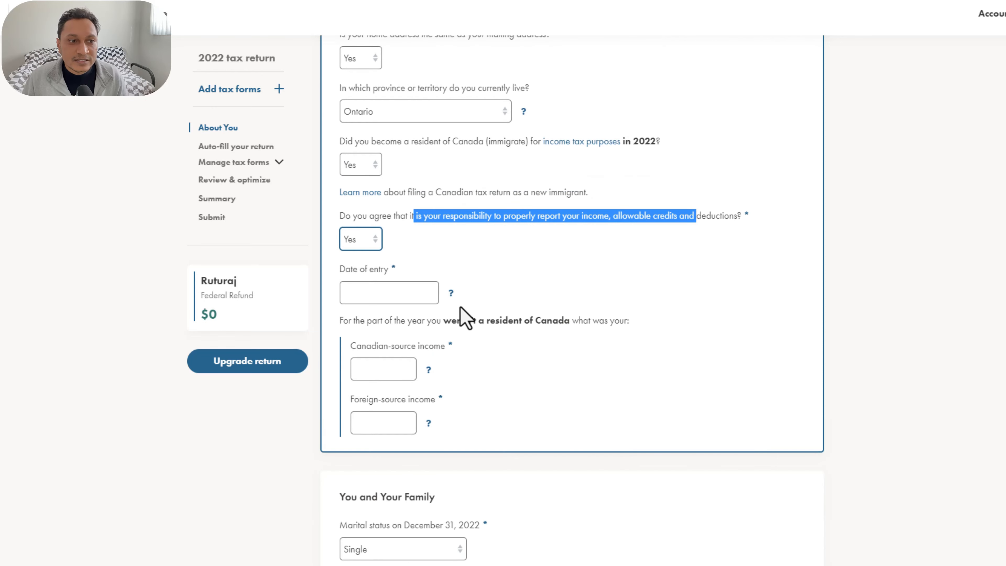
pyautogui.click(405, 293)
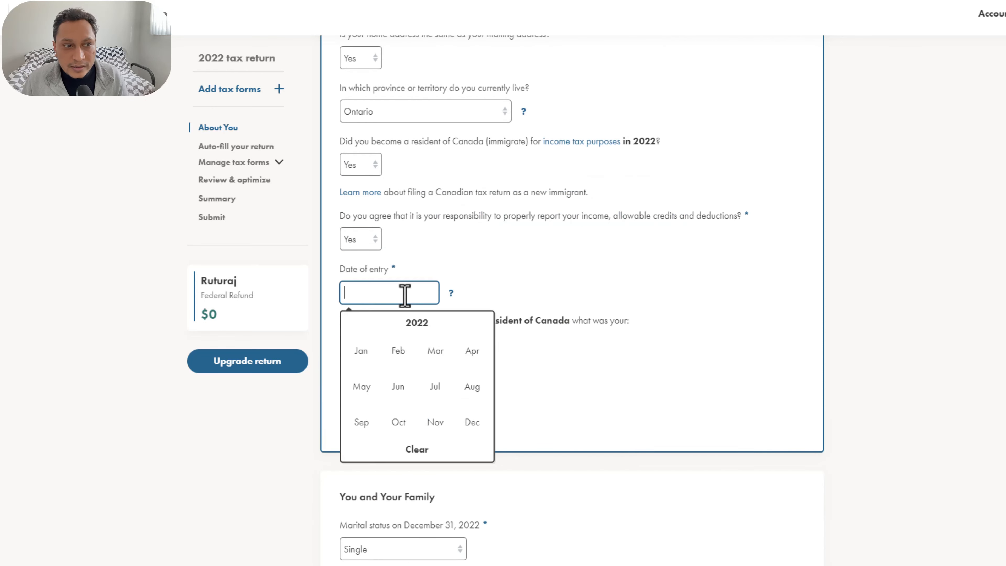
pyautogui.click(435, 387)
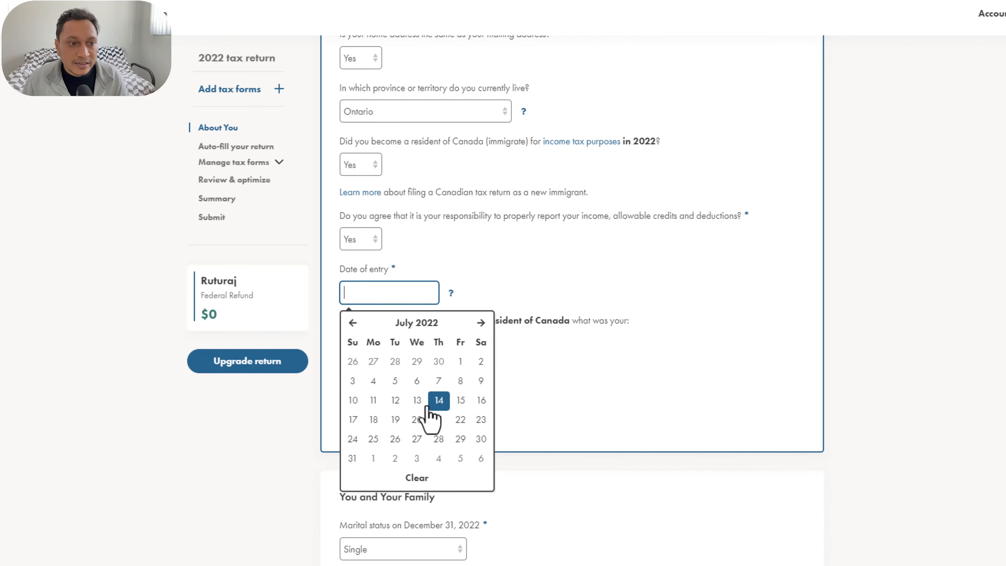
pyautogui.click(416, 439)
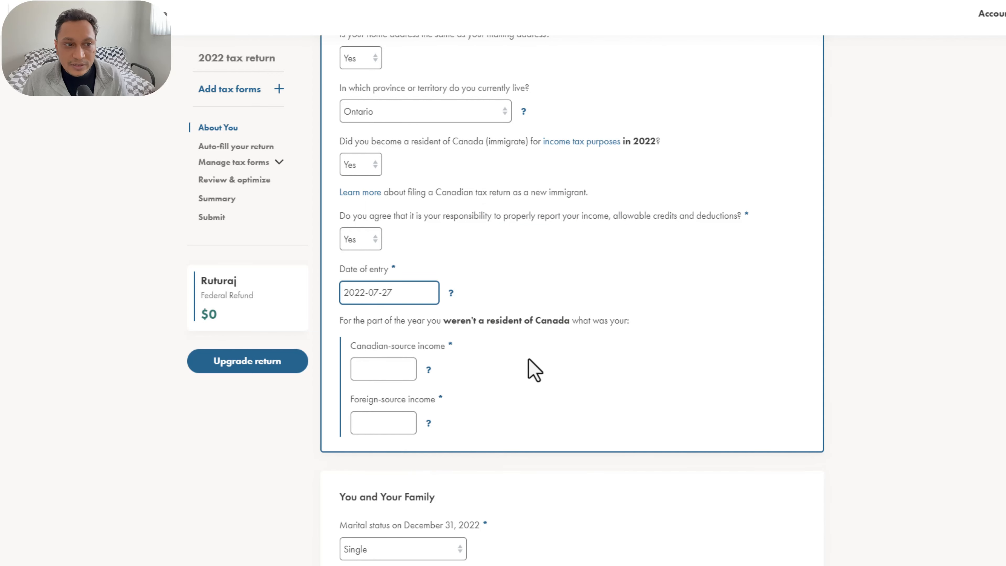
# - Enter 0 for both the foreign-source and Canadian-source income for the part of the year before becoming a resident
pyautogui.scroll(-1, 528, 358)
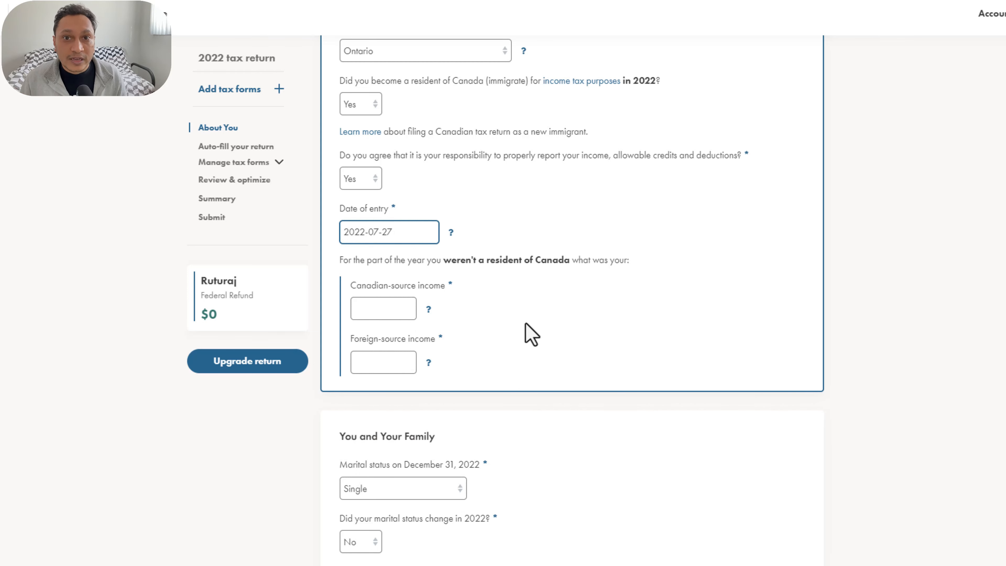
pyautogui.click(367, 263)
pyautogui.moveTo(360, 261); pyautogui.dragTo(605, 263)
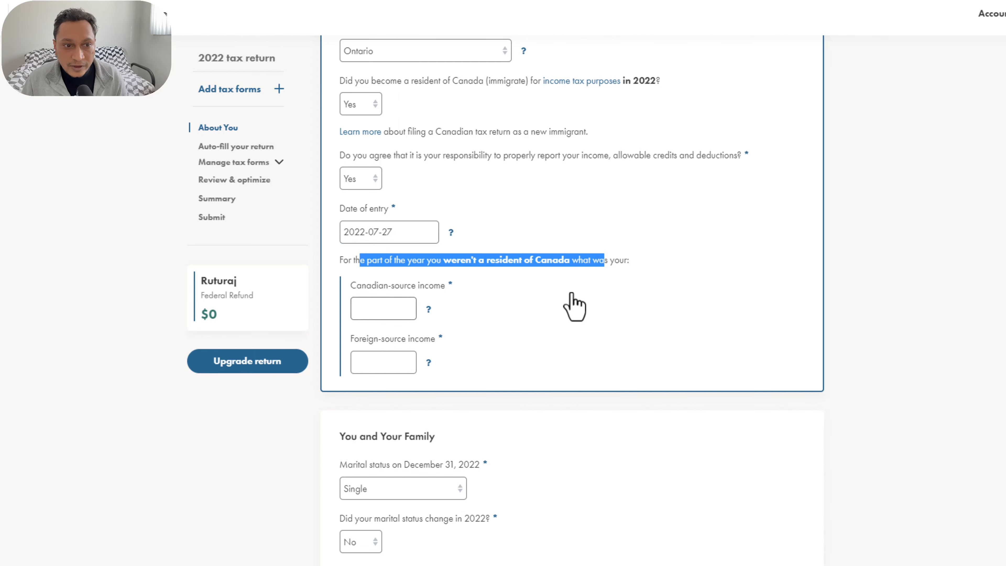
pyautogui.click(383, 313)
pyautogui.click(403, 370)
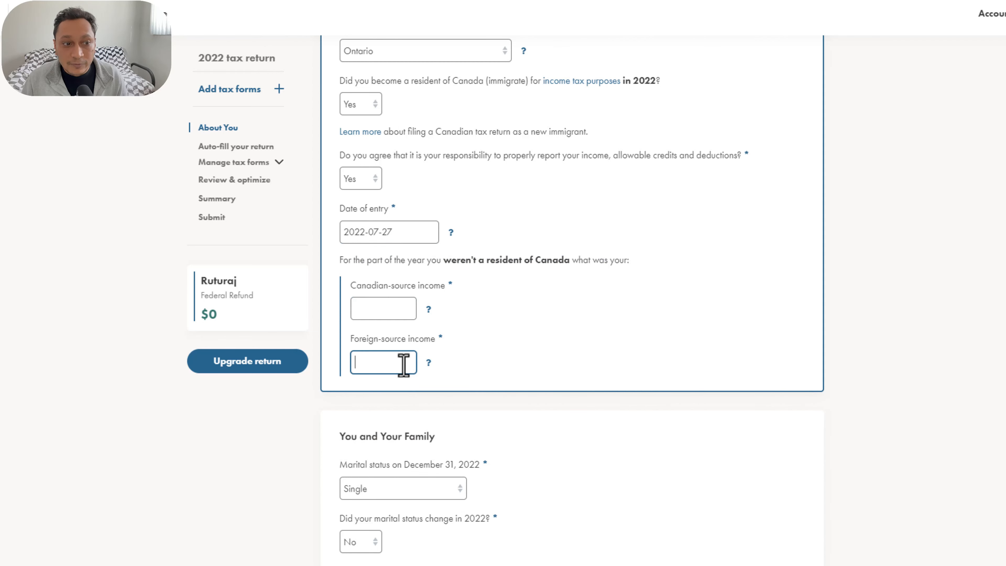
pyautogui.click(397, 312)
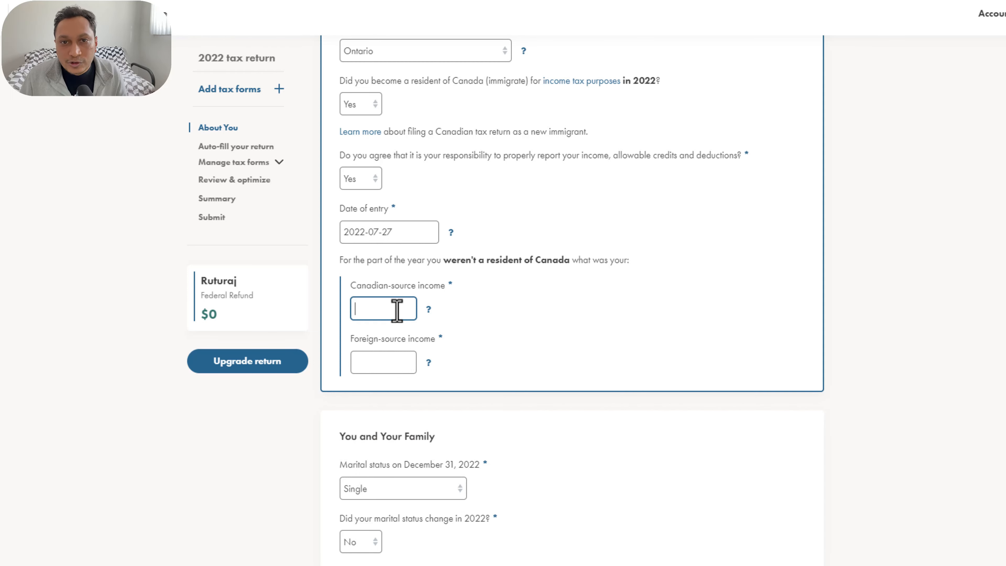
pyautogui.click(392, 364)
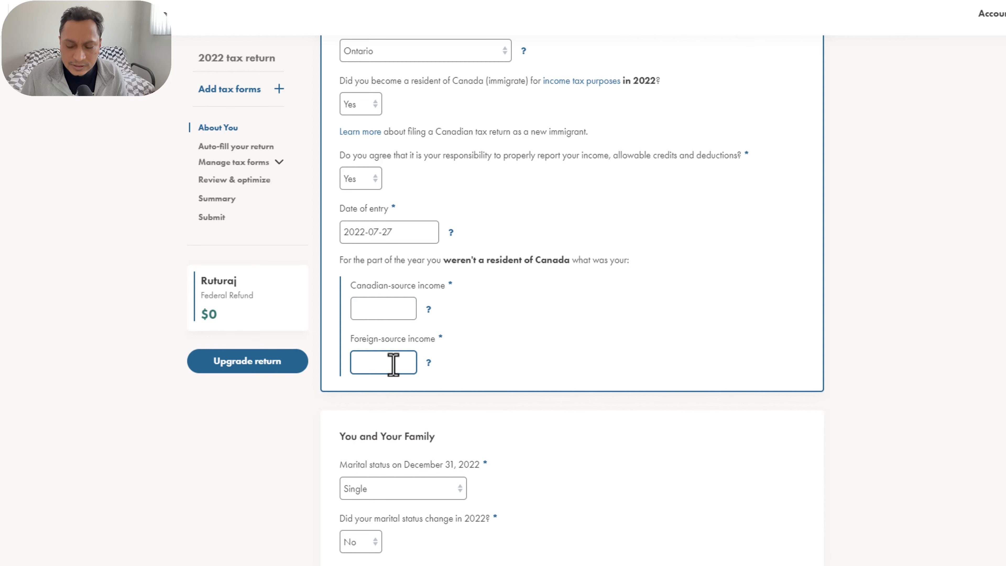
pyautogui.write('0')
pyautogui.press('BackSpace')
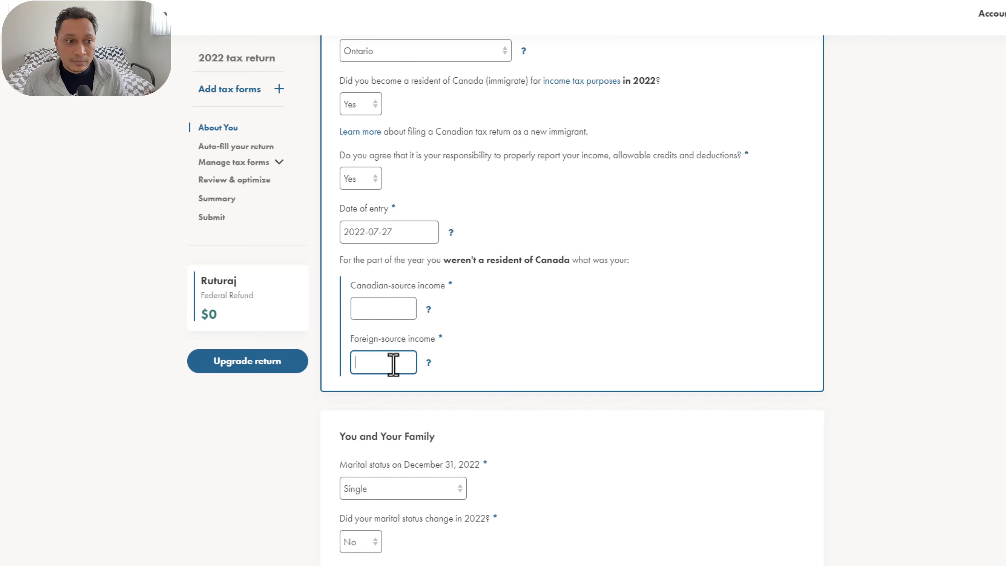
pyautogui.write('0')
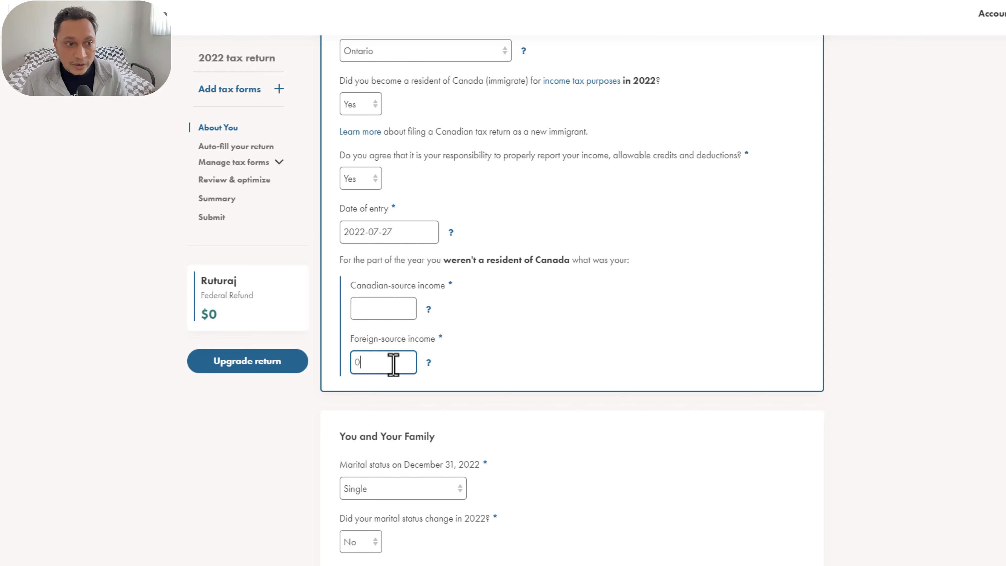
pyautogui.click(385, 313)
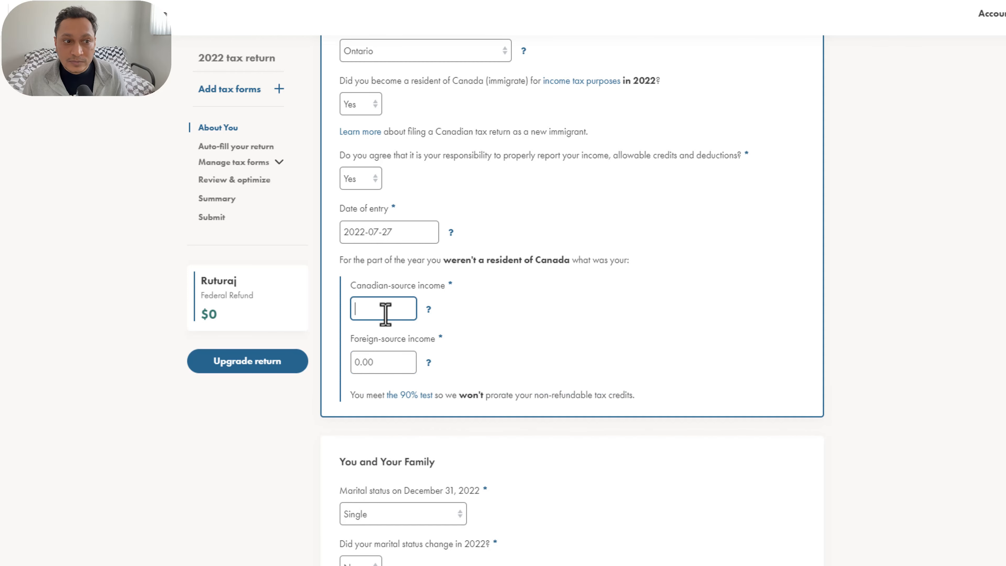
pyautogui.write('0')
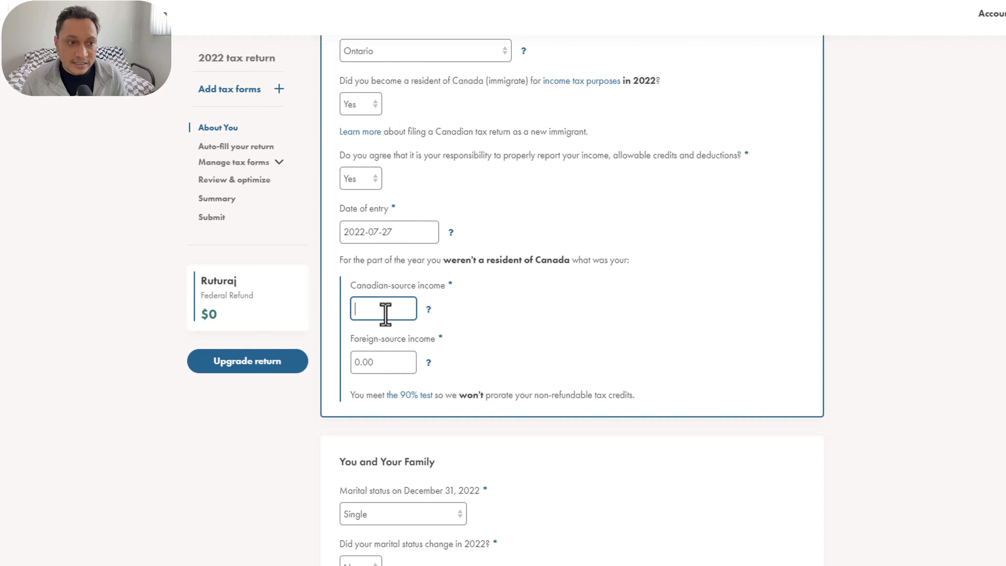
pyautogui.click(532, 307)
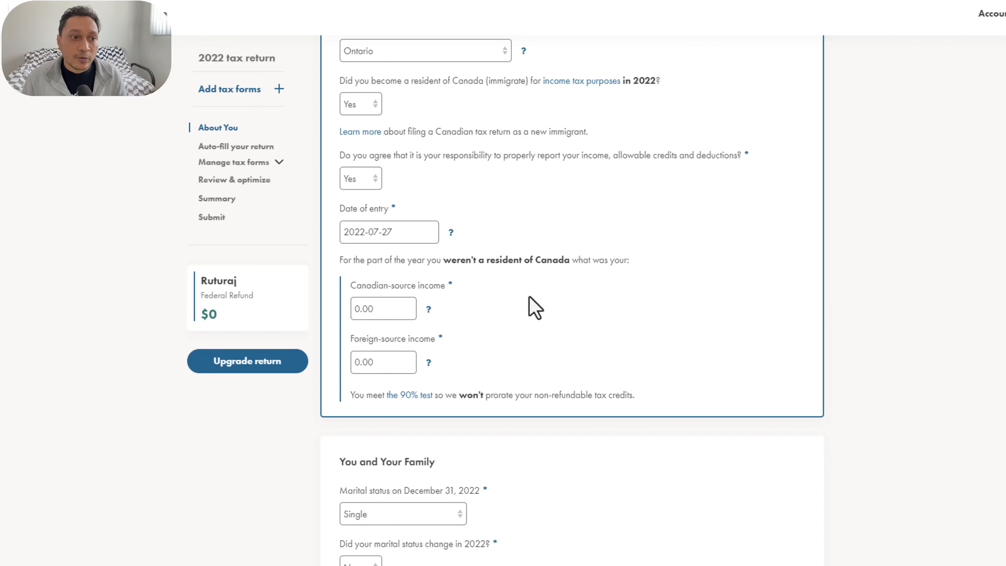
# - Set the marital status on December 31, 2022 to Married
pyautogui.scroll(-5, 532, 308)
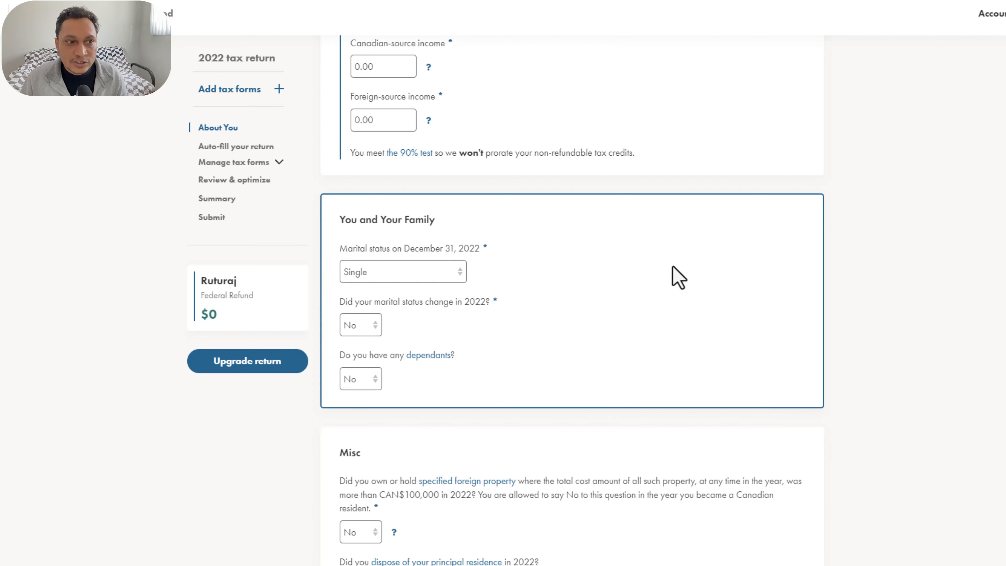
pyautogui.click(402, 274)
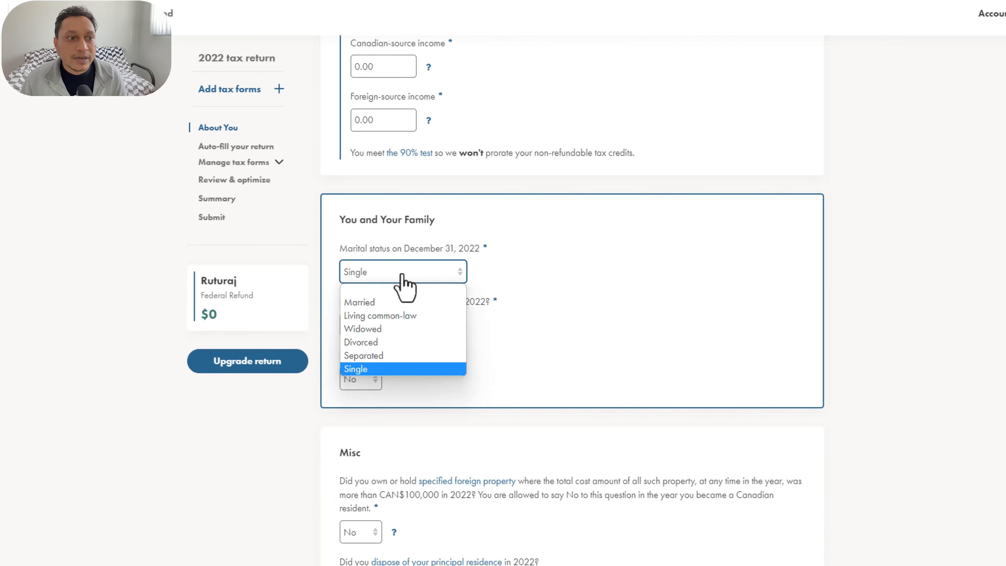
pyautogui.click(408, 303)
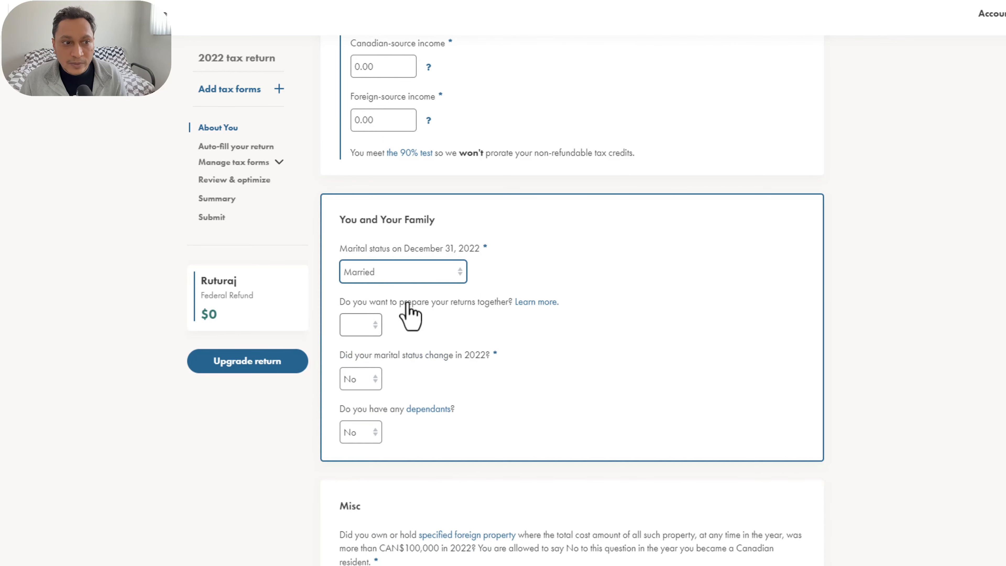
pyautogui.click(366, 327)
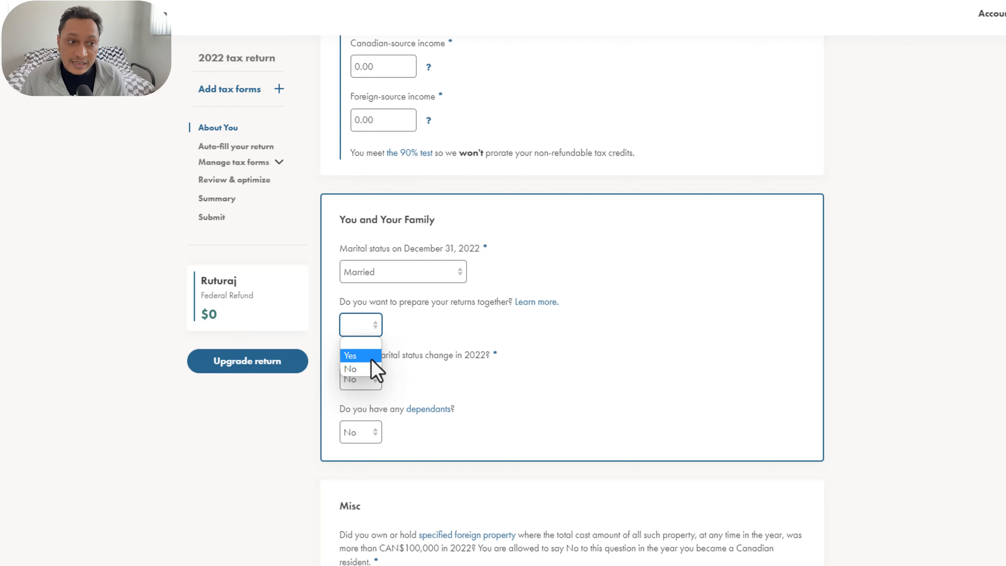
pyautogui.click(371, 357)
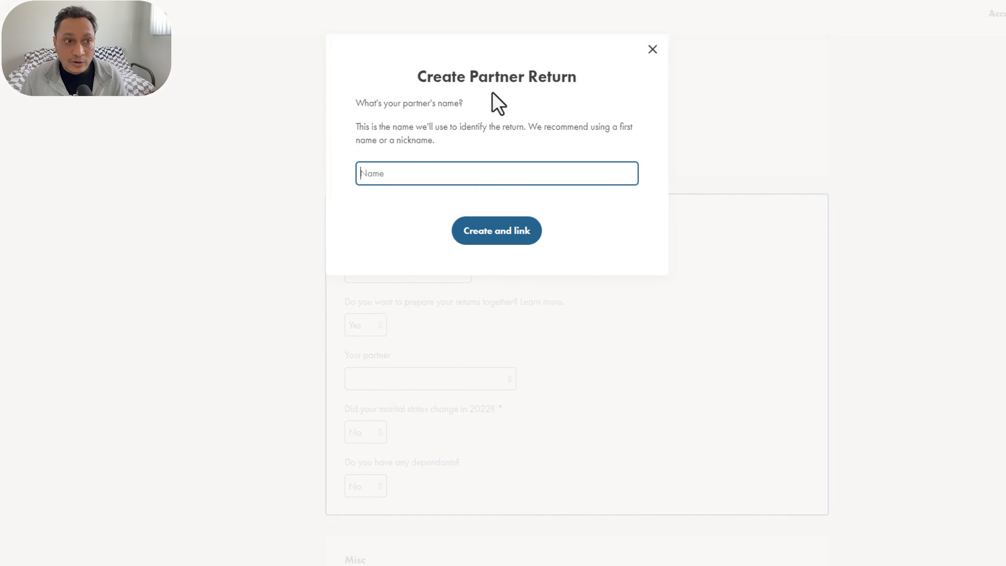
pyautogui.moveTo(407, 78); pyautogui.dragTo(572, 84)
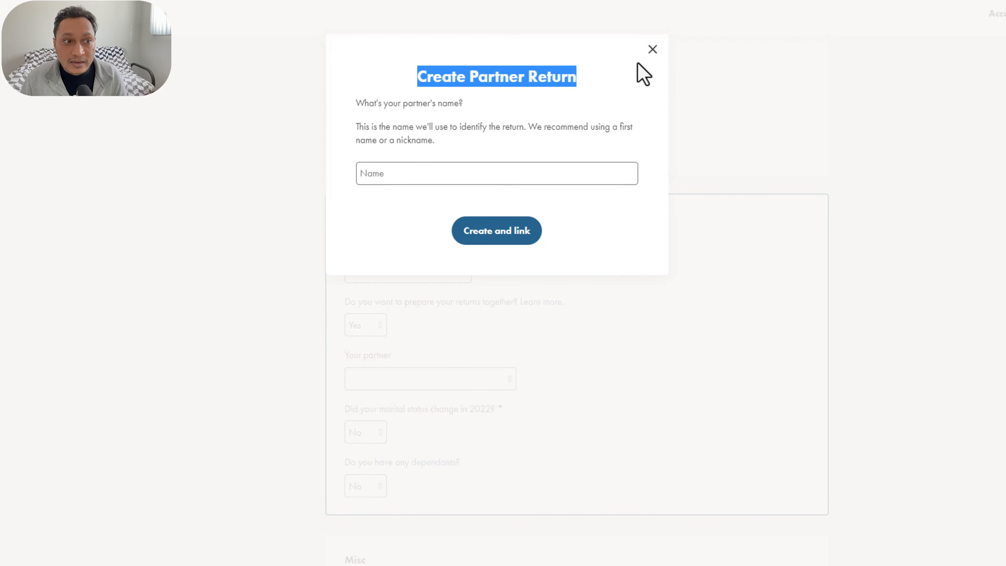
pyautogui.click(652, 49)
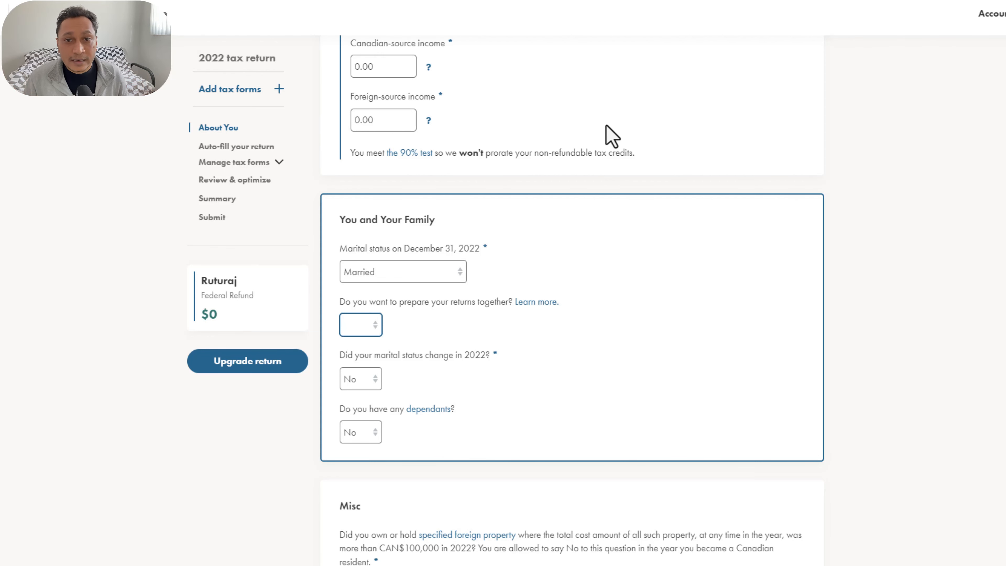
# - Set the marital status on December 31, 2022 to Single and answer No to whether it changed in 2022
pyautogui.click(435, 272)
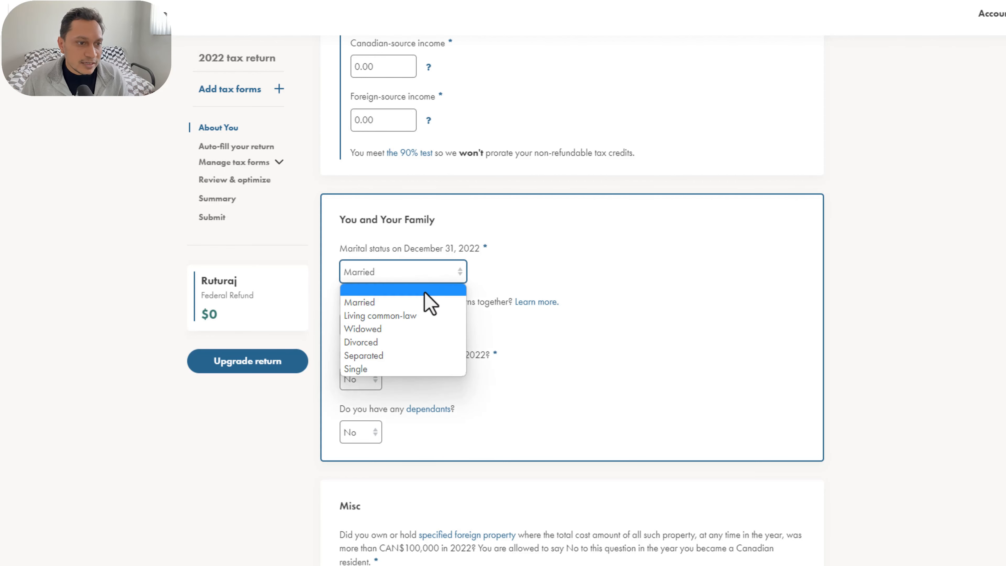
pyautogui.click(435, 365)
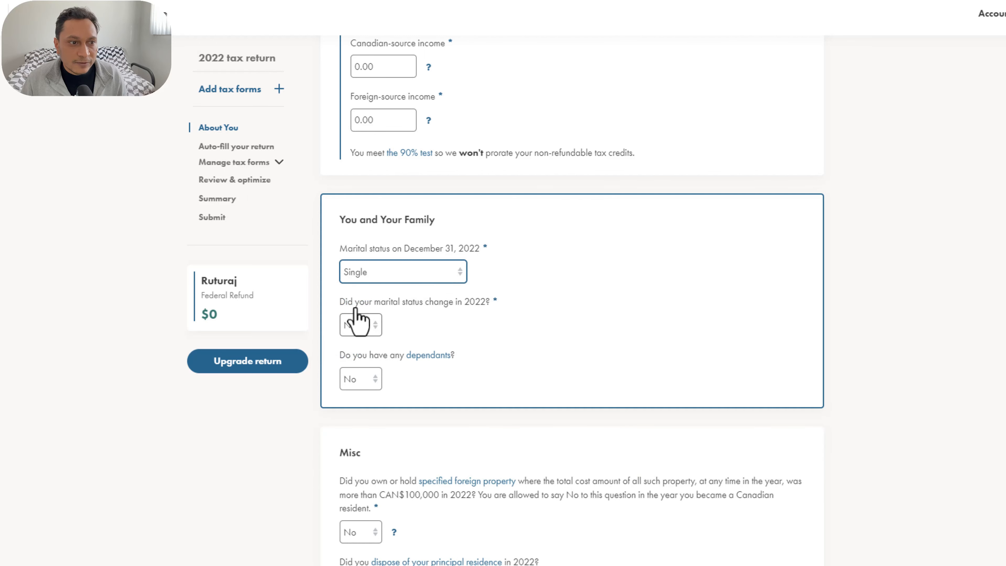
pyautogui.moveTo(355, 304); pyautogui.dragTo(488, 305)
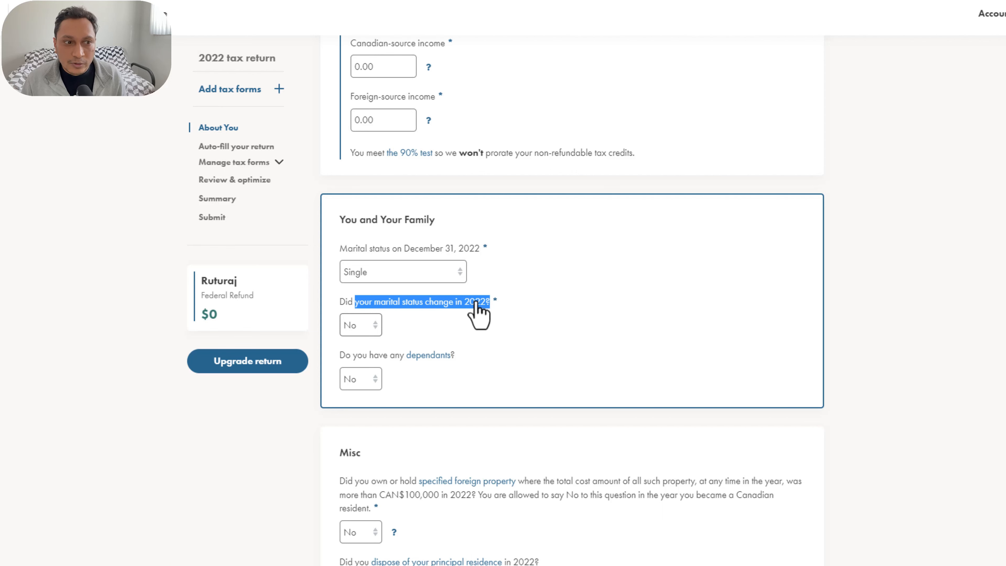
pyautogui.click(361, 327)
pyautogui.click(371, 354)
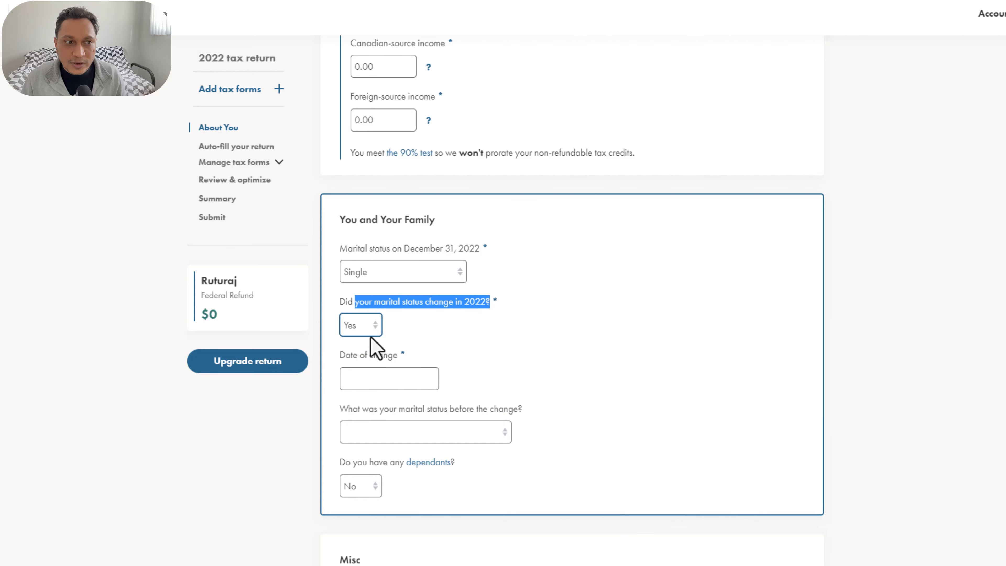
pyautogui.click(360, 327)
pyautogui.click(359, 354)
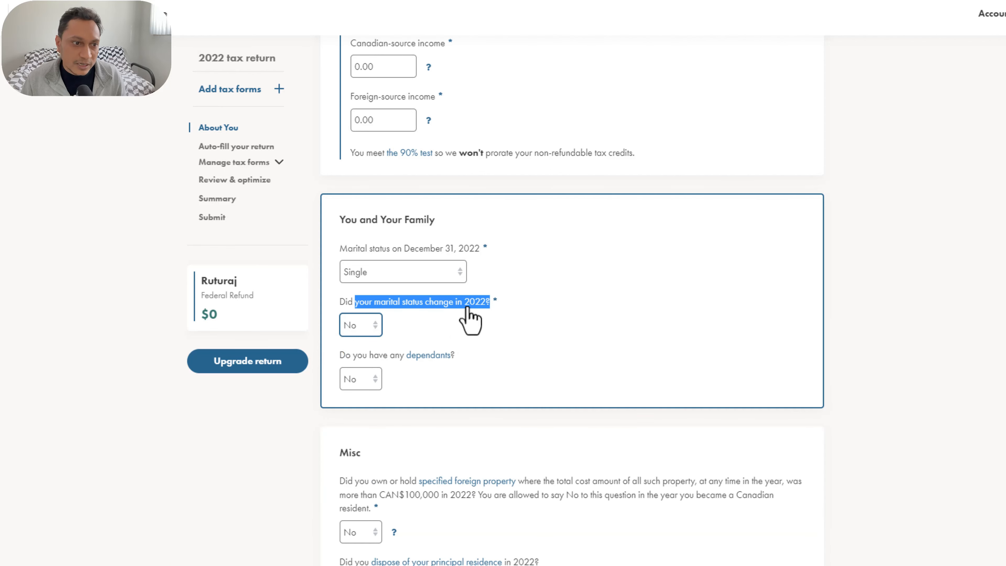
# - Try Yes for having dependants and set the answer back to No
pyautogui.scroll(-3, 469, 323)
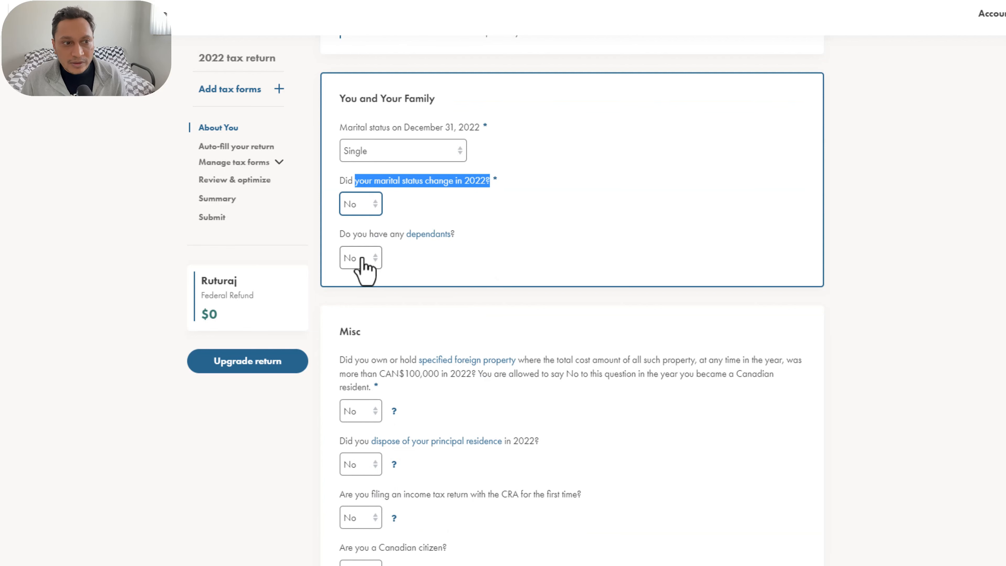
pyautogui.click(428, 257)
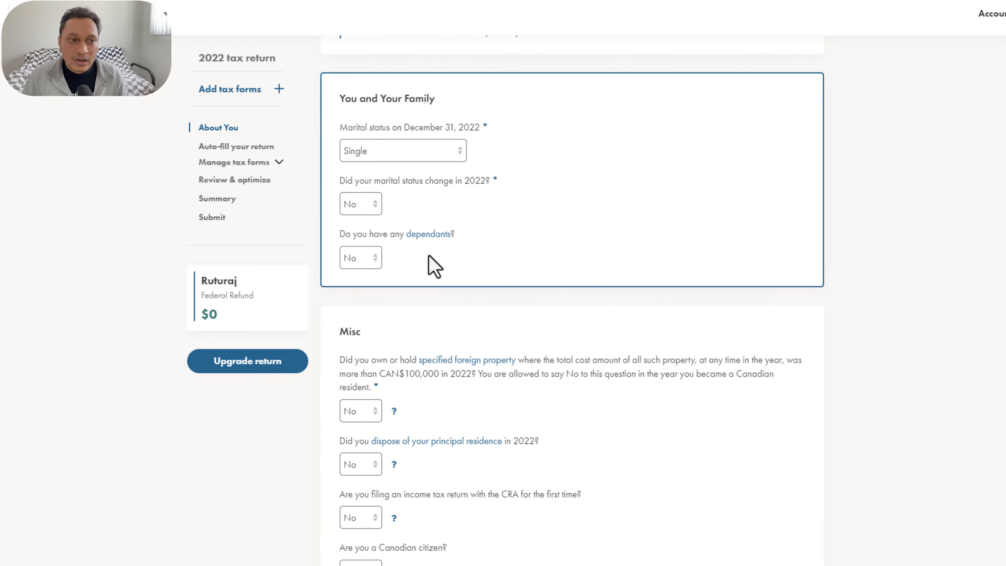
pyautogui.click(357, 263)
pyautogui.click(363, 289)
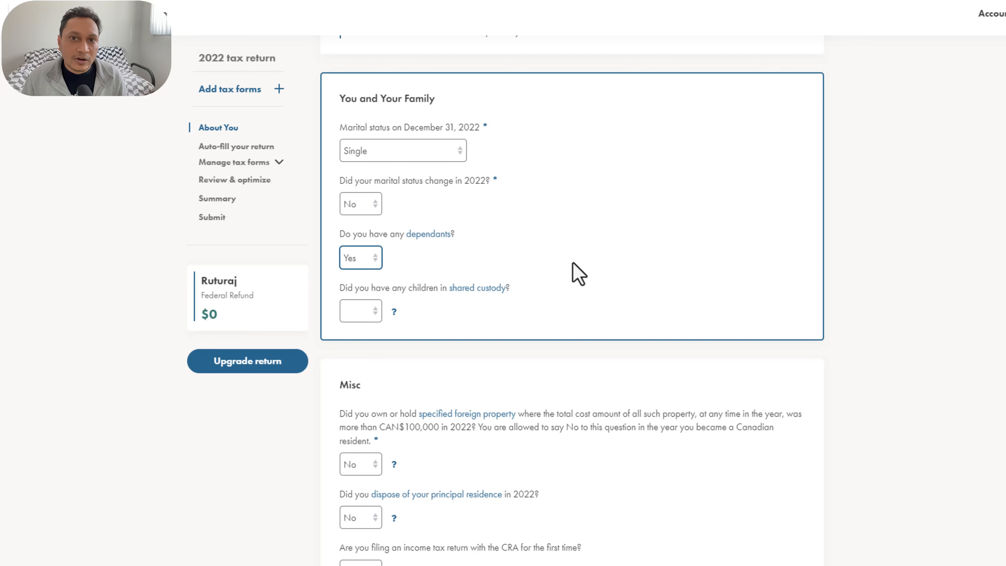
pyautogui.click(358, 265)
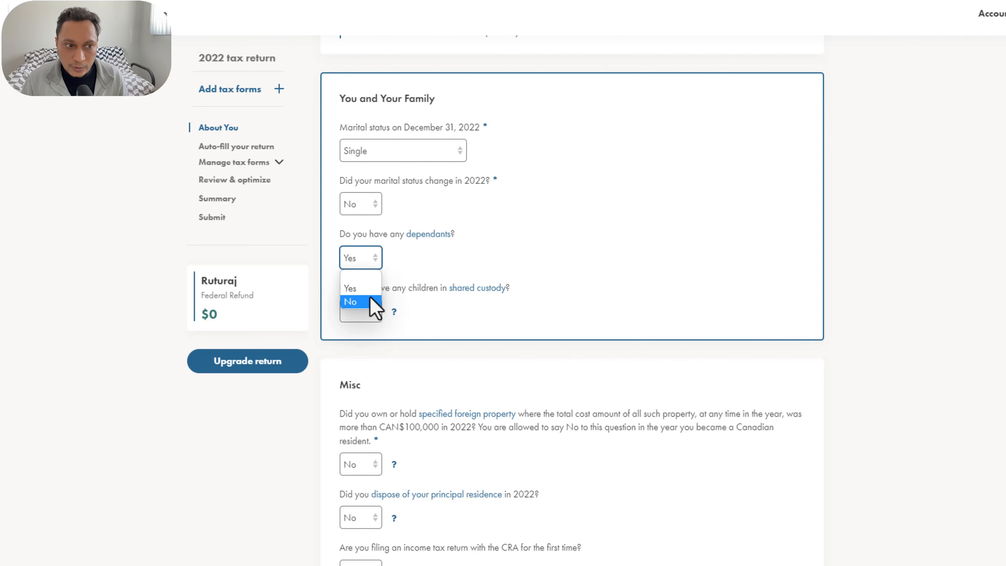
pyautogui.click(365, 302)
# - Try Yes for owning specified foreign property worth more than CAN$100,000 and set the answer back to No
pyautogui.scroll(-5, 860, 186)
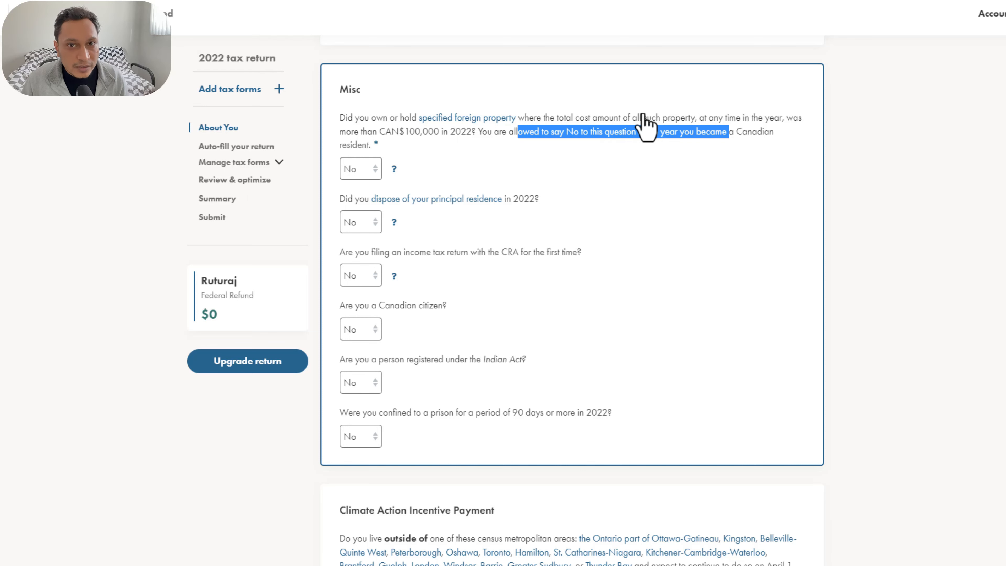
pyautogui.rightClick(589, 123)
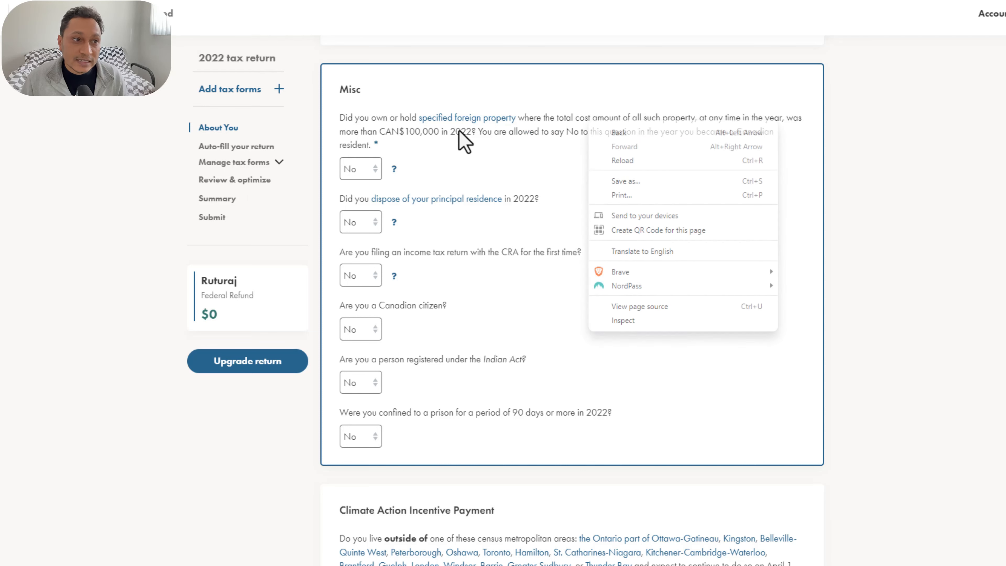
pyautogui.click(531, 158)
pyautogui.click(375, 171)
pyautogui.click(365, 210)
pyautogui.click(362, 168)
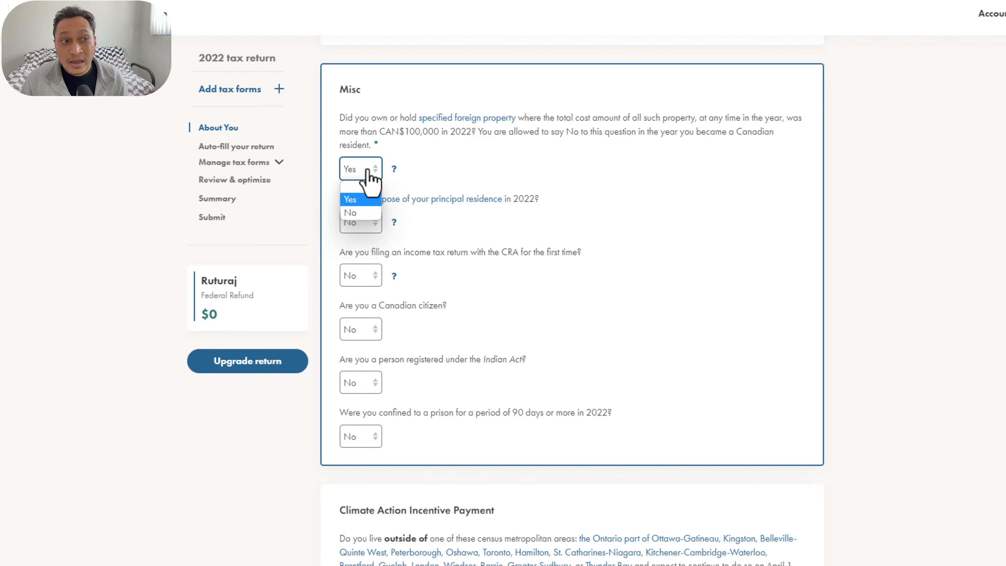
pyautogui.click(370, 216)
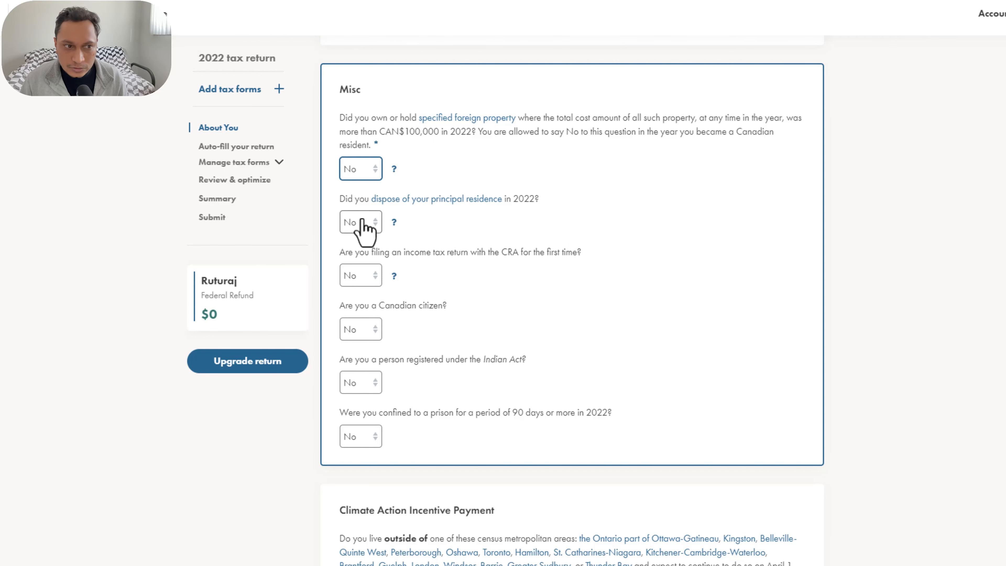
# - Answer Yes to filing an income tax return with the CRA for the first time
pyautogui.scroll(-2, 438, 244)
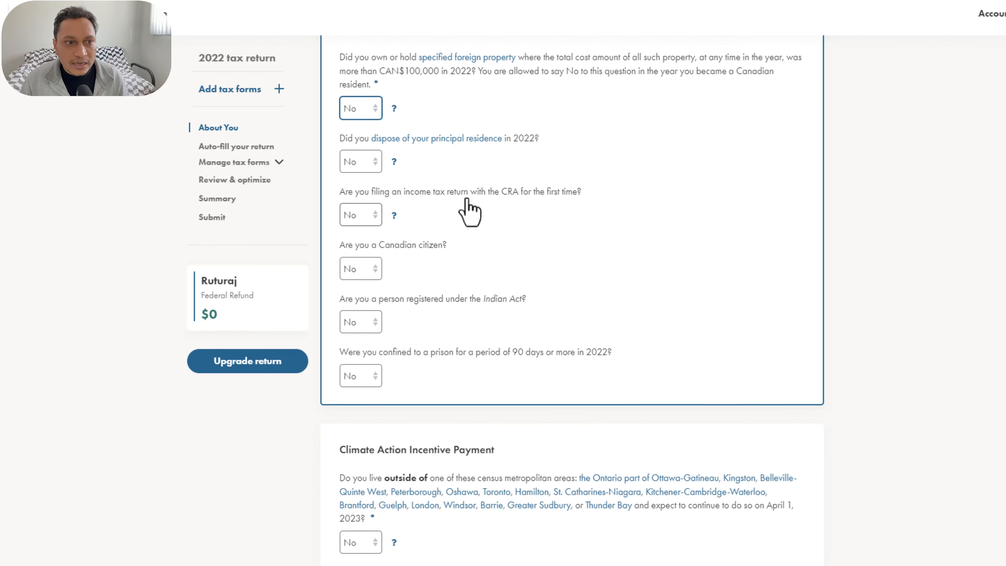
pyautogui.click(559, 196)
pyautogui.moveTo(559, 196); pyautogui.dragTo(404, 196)
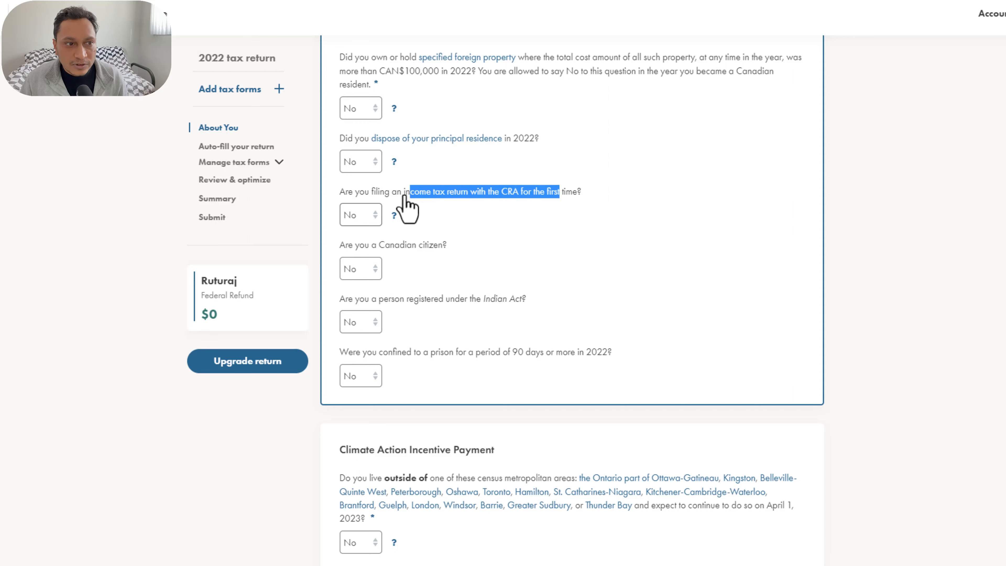
pyautogui.click(350, 214)
pyautogui.click(351, 242)
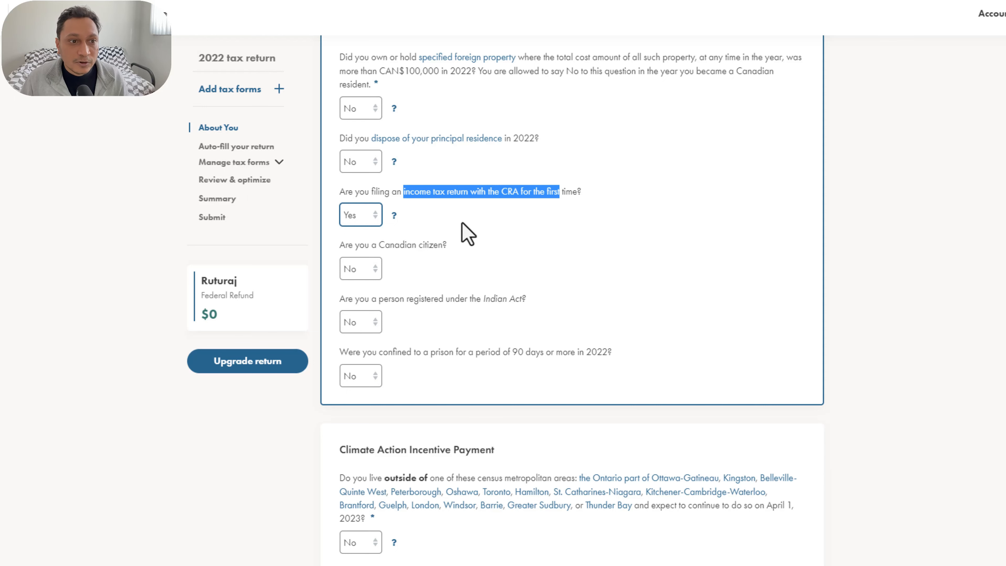
# - Try Yes for Canadian citizenship with Yes for the Elections Canada authorization, and return the citizenship answer to No
pyautogui.scroll(-1, 444, 225)
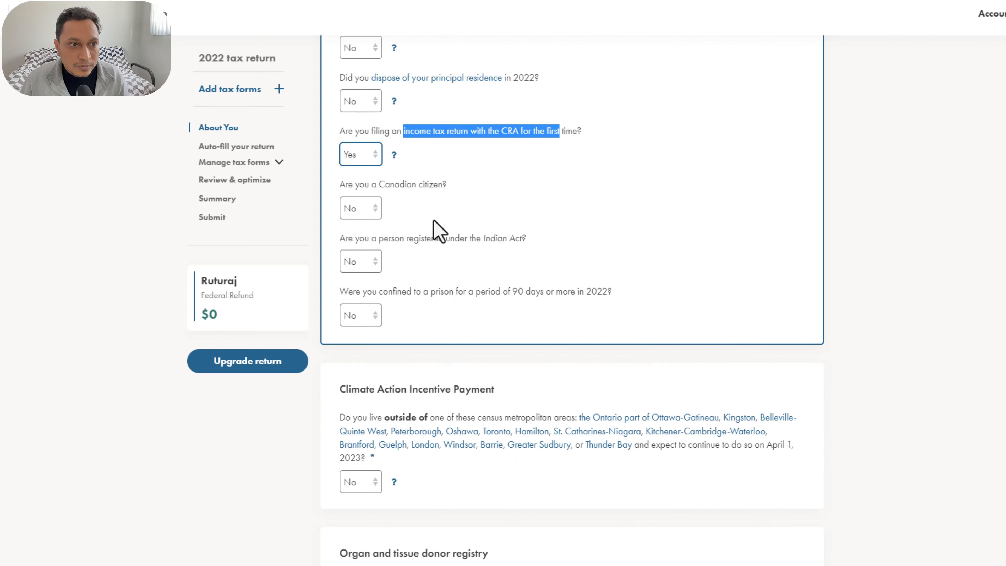
pyautogui.moveTo(339, 185); pyautogui.dragTo(503, 201)
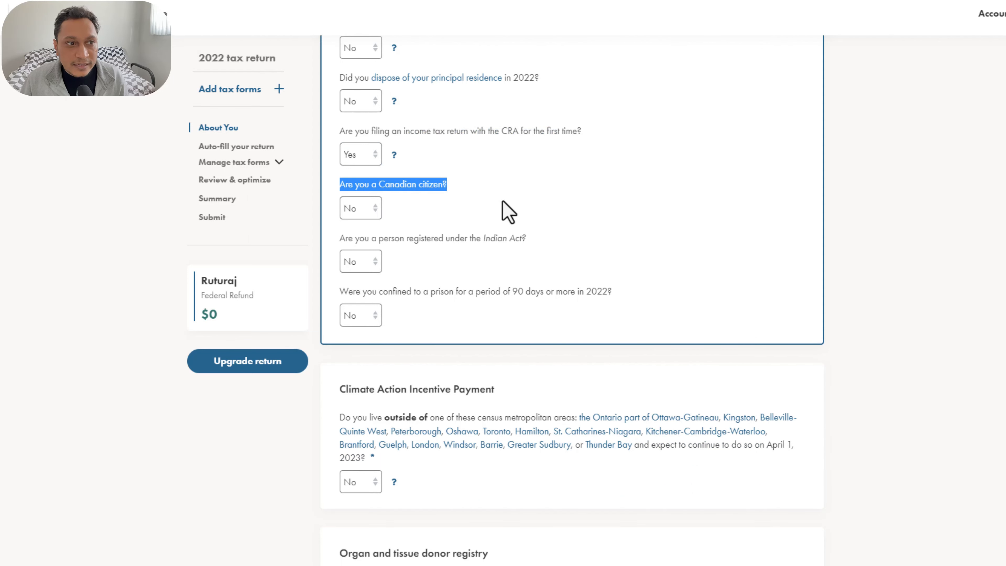
pyautogui.click(367, 216)
pyautogui.click(376, 250)
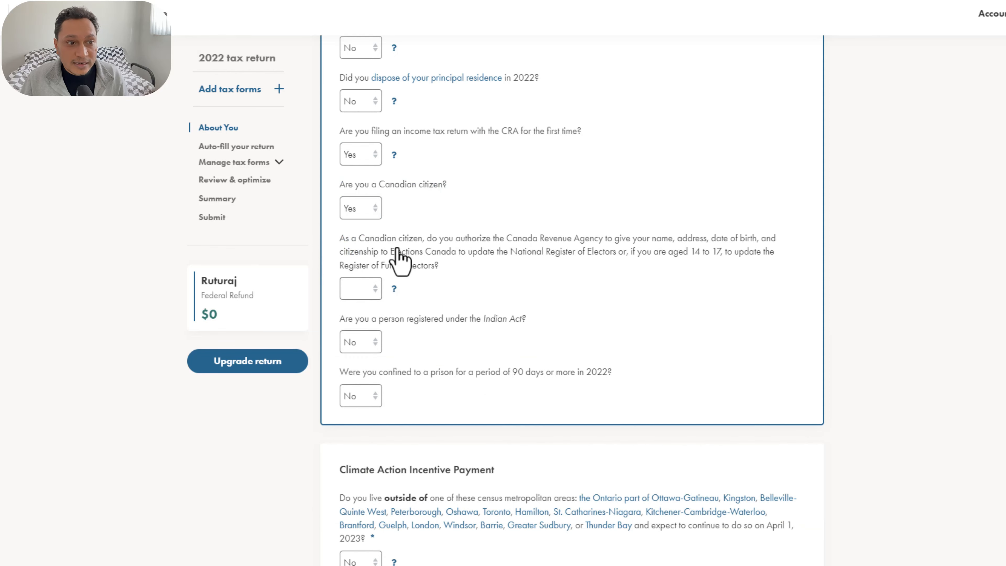
pyautogui.scroll(-2, 404, 258)
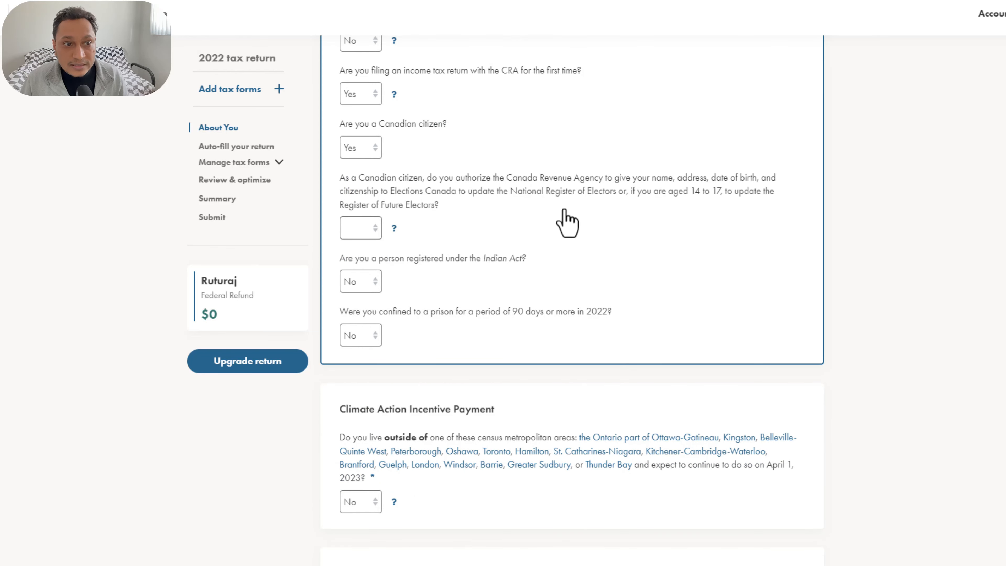
pyautogui.click(364, 229)
pyautogui.click(373, 257)
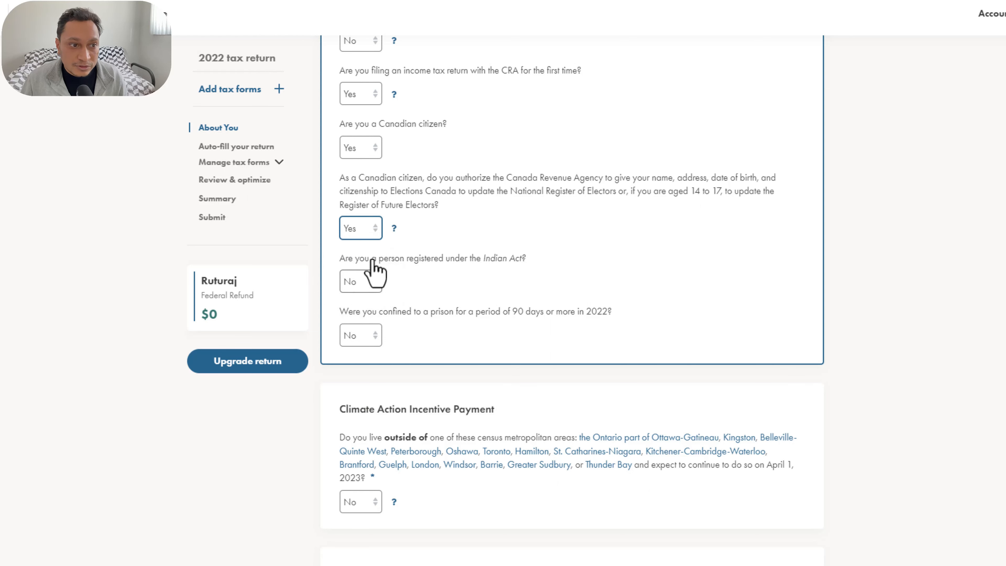
pyautogui.click(367, 148)
pyautogui.click(371, 164)
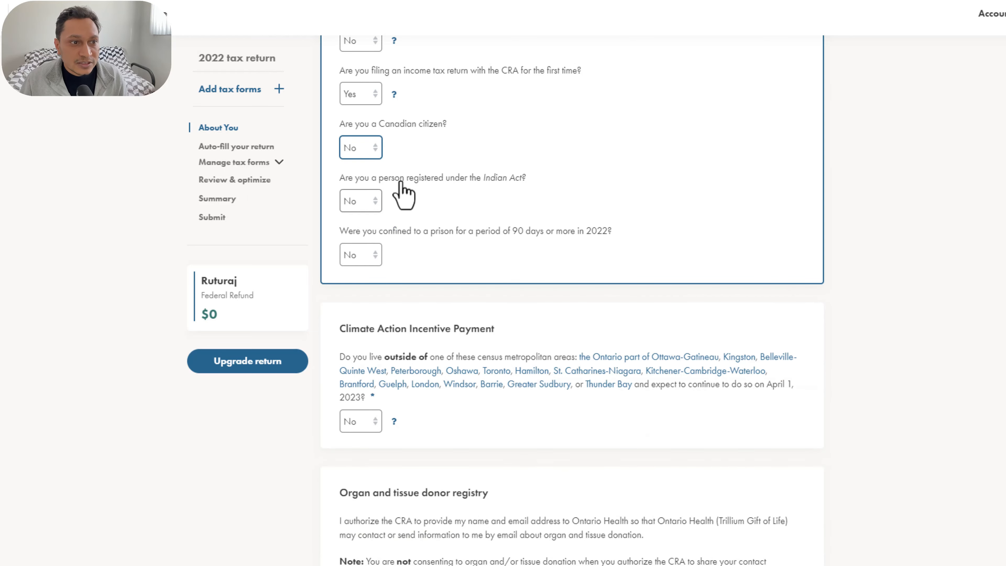
# - Check the answer options for being registered under the Indian Act without changing the answer
pyautogui.moveTo(383, 180); pyautogui.dragTo(505, 181)
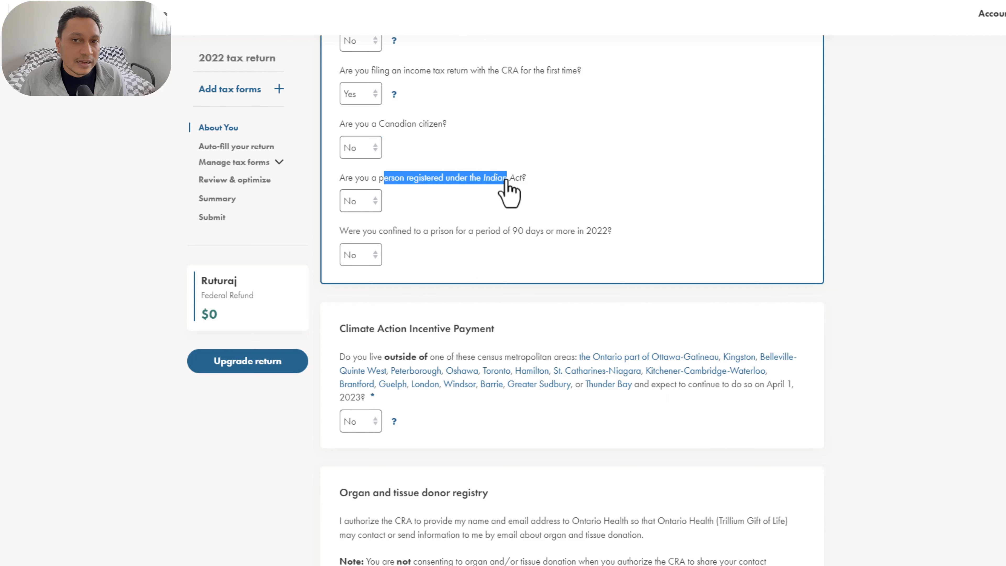
pyautogui.click(365, 203)
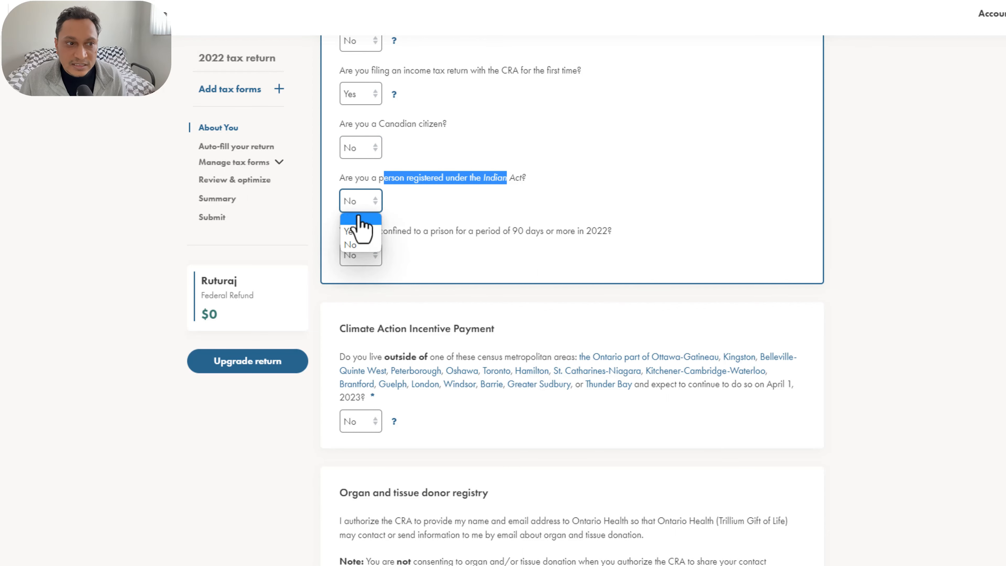
pyautogui.click(436, 217)
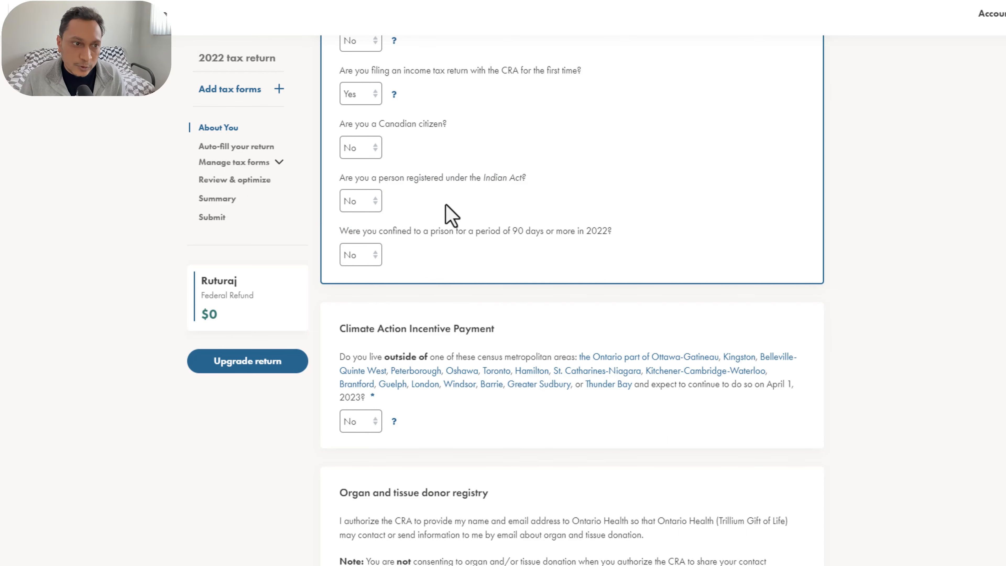
# - Try Yes for being confined to a prison for 90 days or more in 2022 and set the answer back to No
pyautogui.scroll(-2, 394, 246)
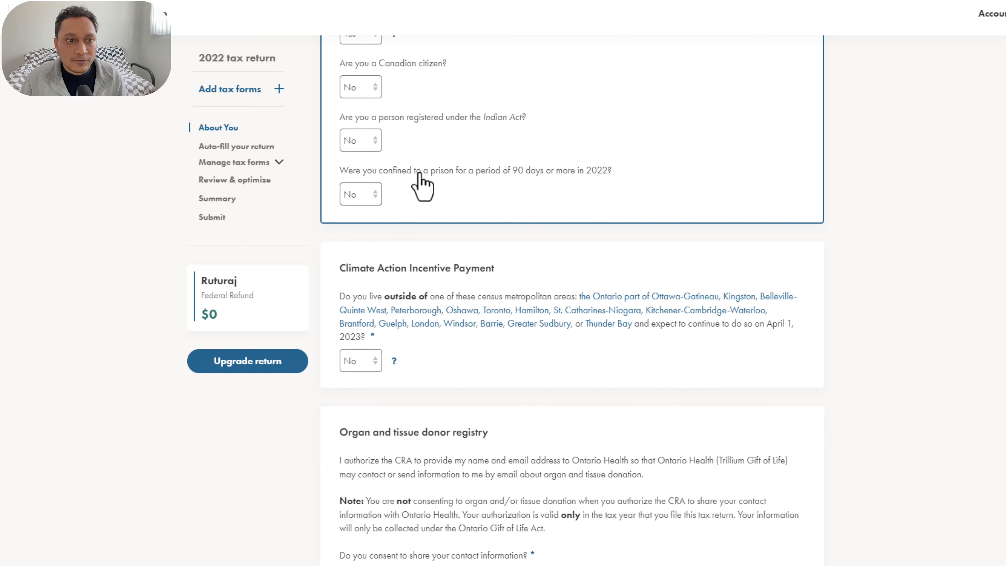
pyautogui.moveTo(420, 173); pyautogui.dragTo(545, 173)
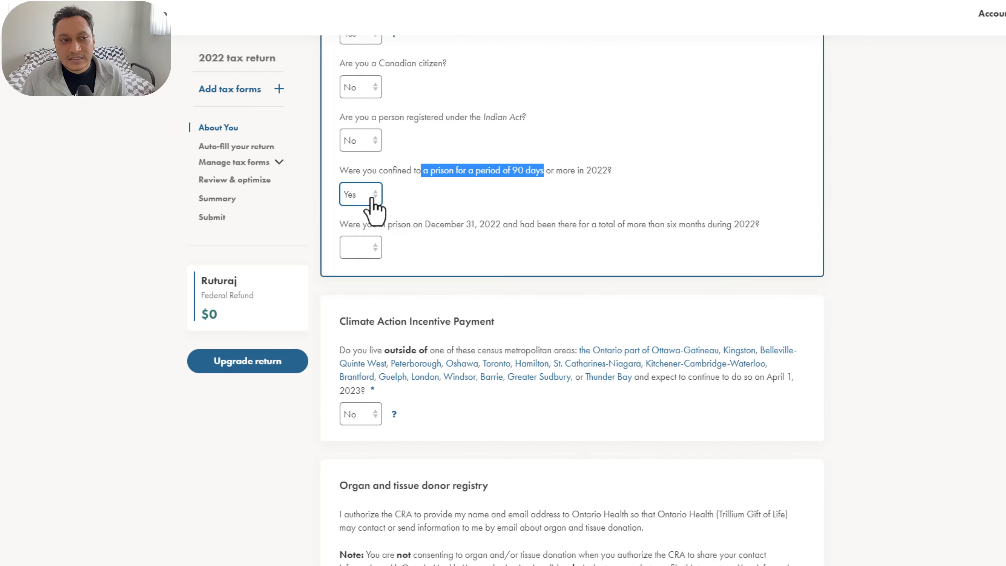
pyautogui.click(372, 198)
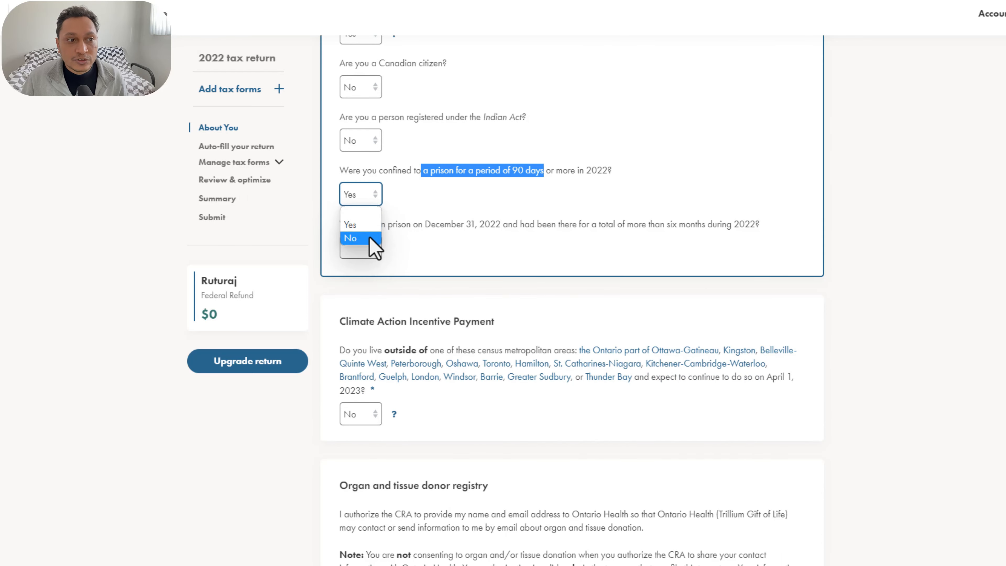
pyautogui.click(356, 238)
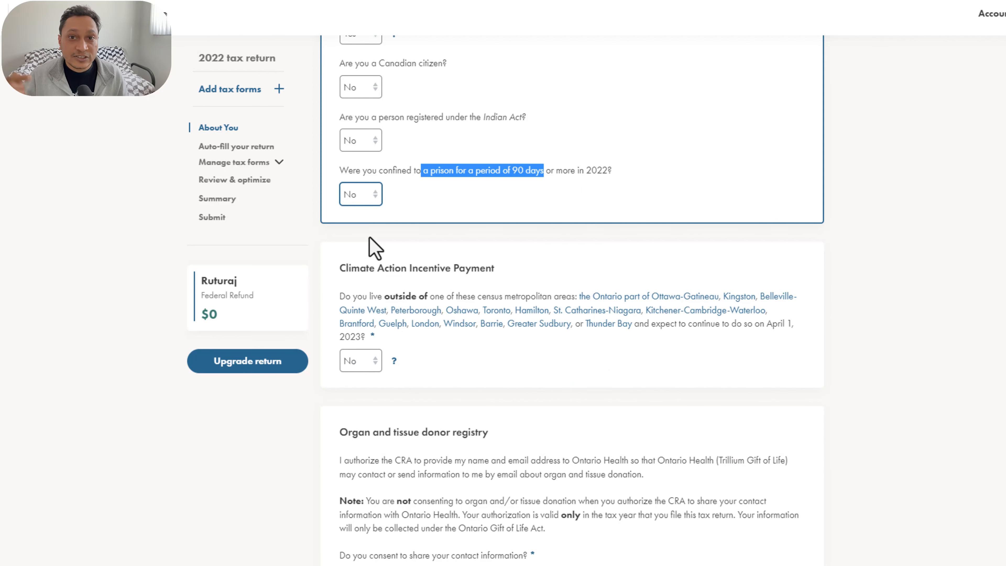
# - Review the Climate Action Incentive Payment question on living outside the listed metropolitan areas and check its answer options
pyautogui.scroll(-3, 471, 285)
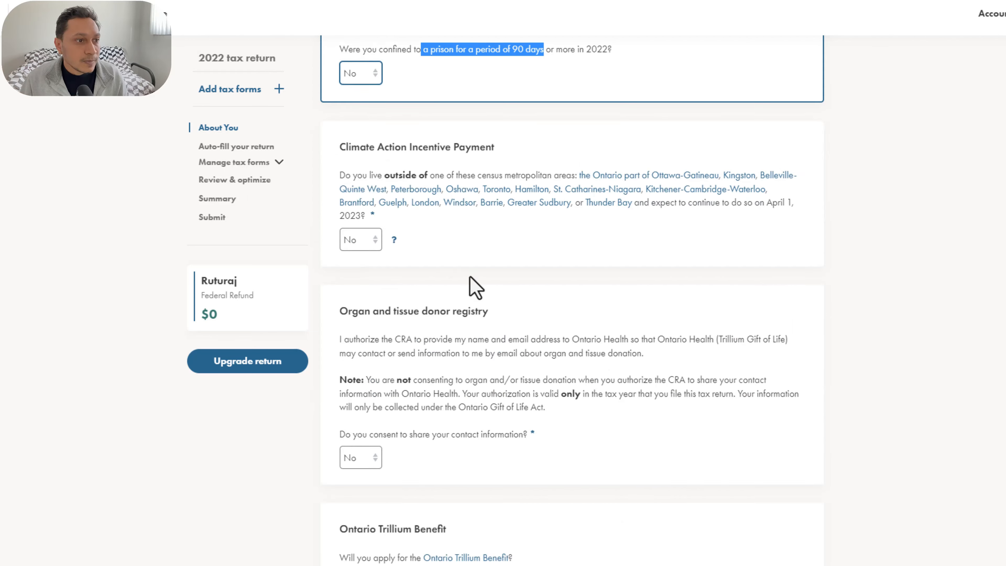
pyautogui.click(619, 267)
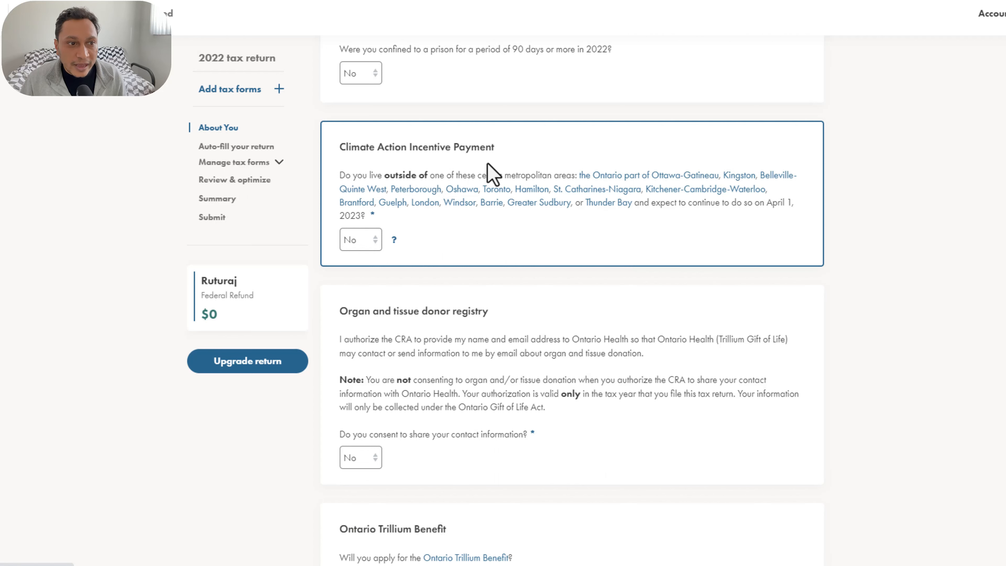
pyautogui.click(346, 242)
pyautogui.click(368, 279)
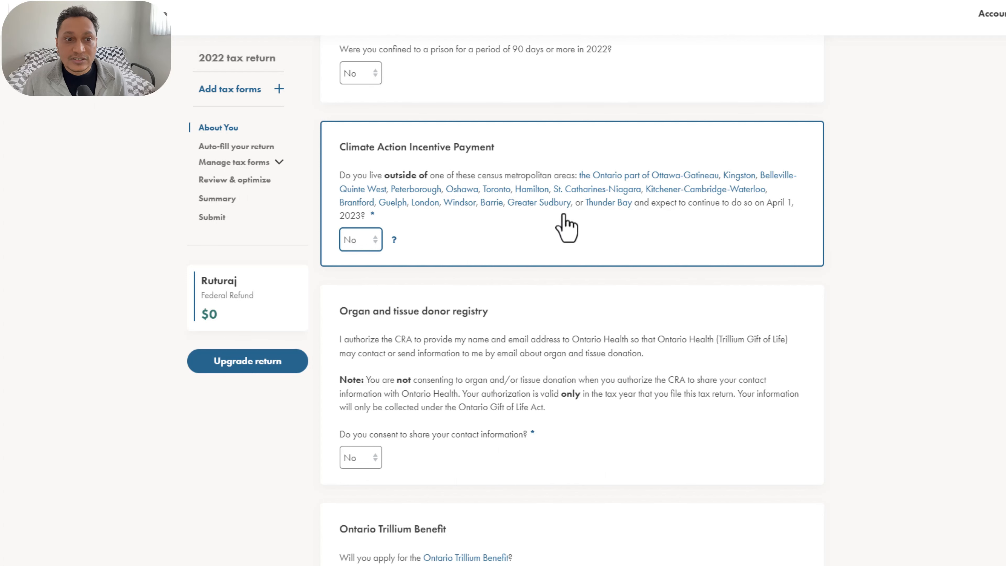
pyautogui.moveTo(661, 204); pyautogui.dragTo(787, 214)
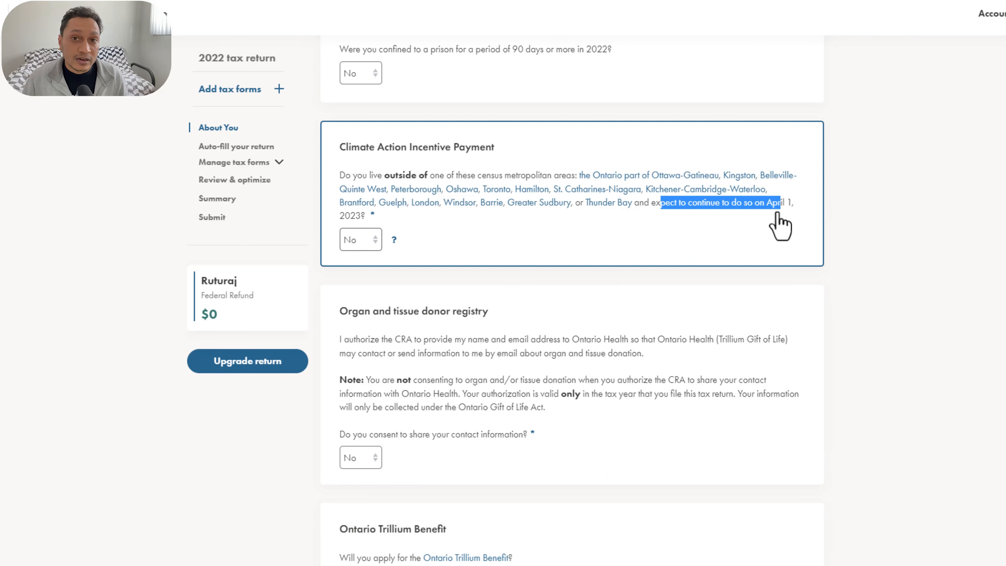
# - Try Yes for sharing contact information with the organ and tissue donor registry and return the answer to No
pyautogui.scroll(-5, 427, 247)
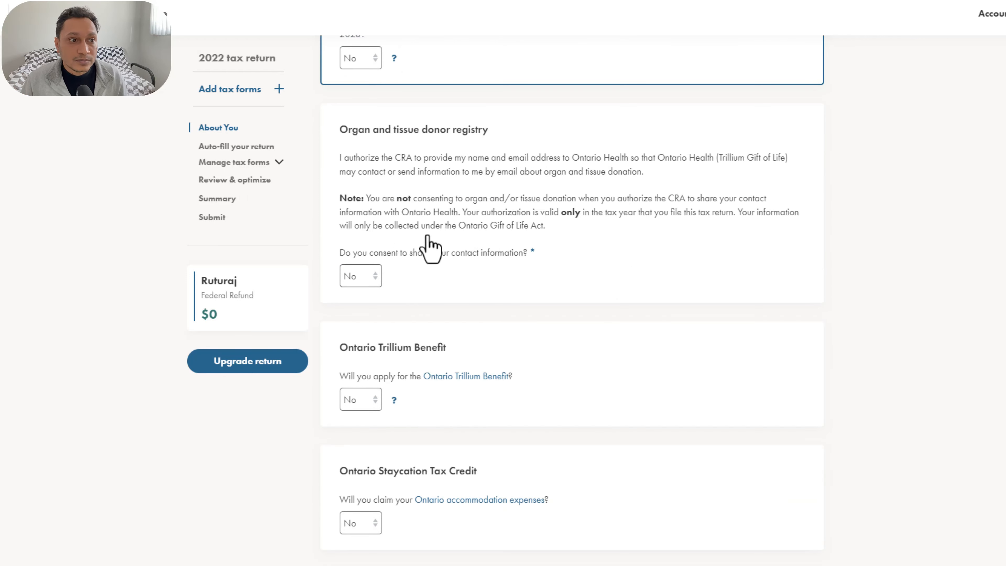
pyautogui.moveTo(381, 161); pyautogui.dragTo(455, 192)
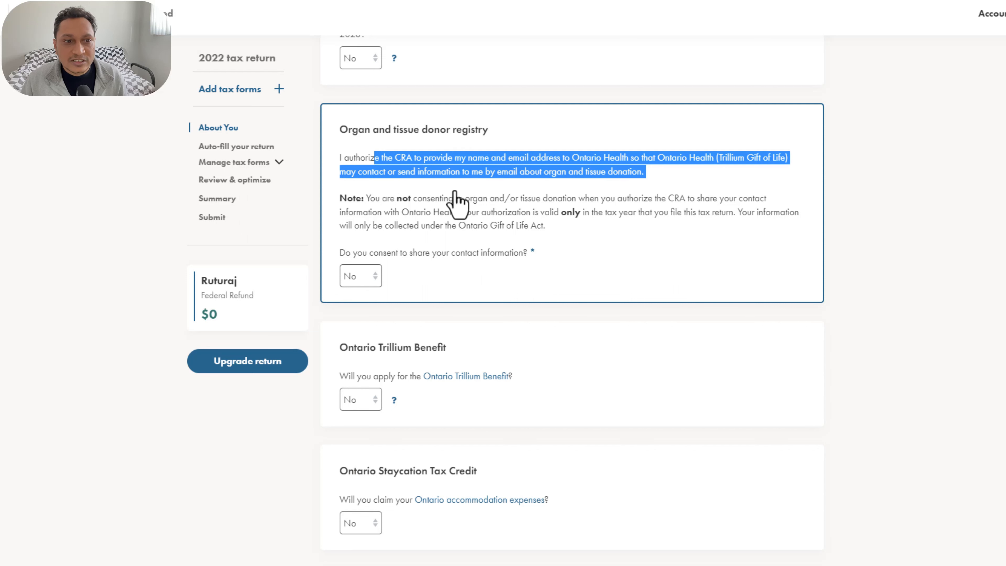
pyautogui.click(695, 229)
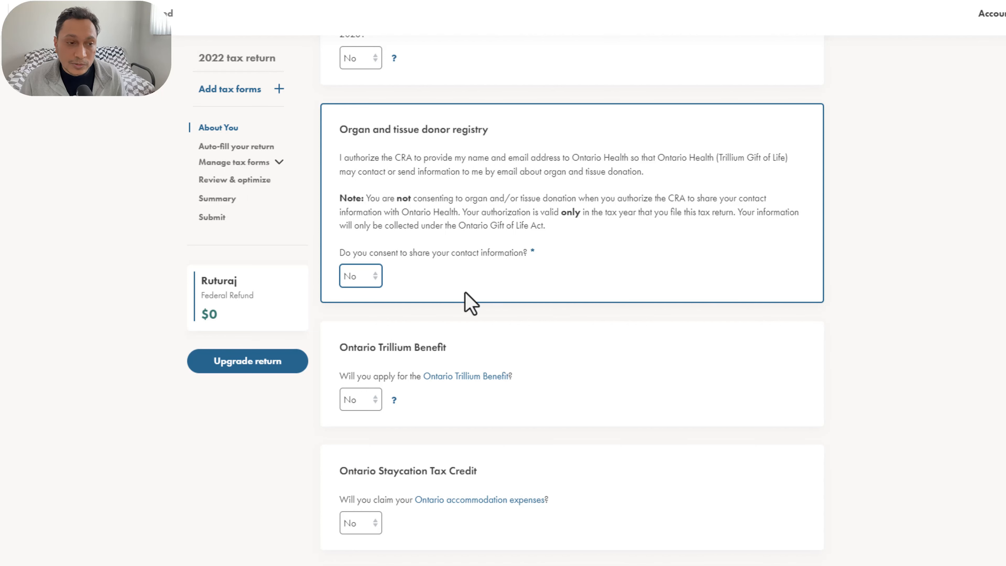
pyautogui.click(358, 277)
pyautogui.click(367, 306)
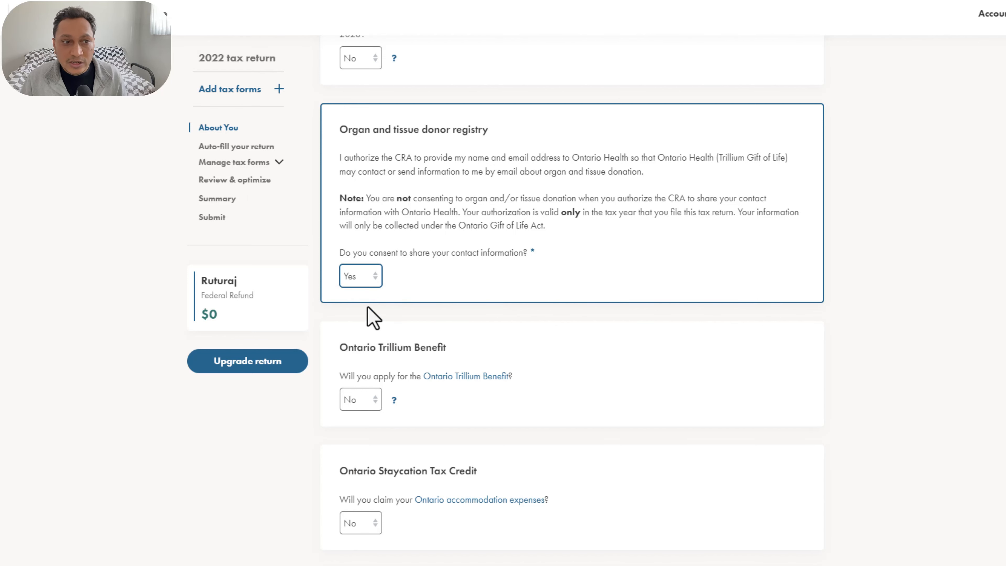
pyautogui.click(369, 277)
pyautogui.click(367, 319)
# - Answer Yes to applying for the Ontario Trillium Benefit
pyautogui.scroll(-4, 592, 200)
pyautogui.click(622, 190)
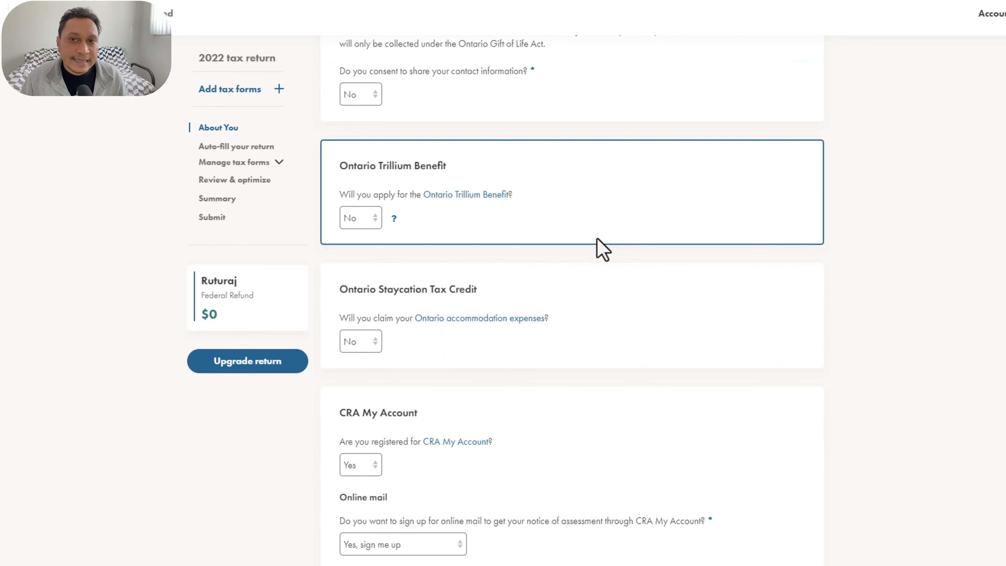
pyautogui.click(373, 222)
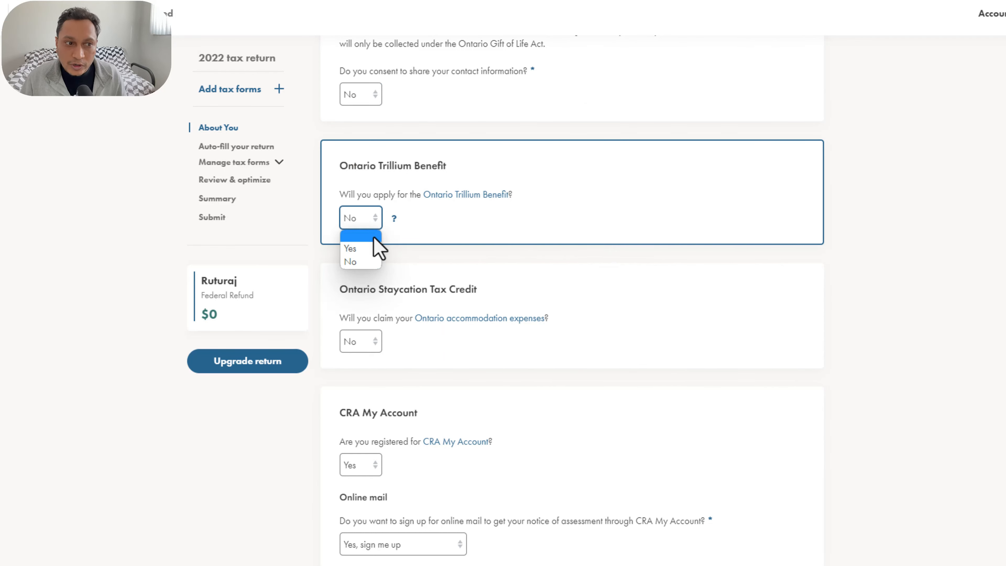
pyautogui.click(371, 249)
# - Answer Yes to claiming Ontario accommodation expenses for the Ontario Staycation Tax Credit
pyautogui.scroll(-3, 617, 233)
pyautogui.click(620, 216)
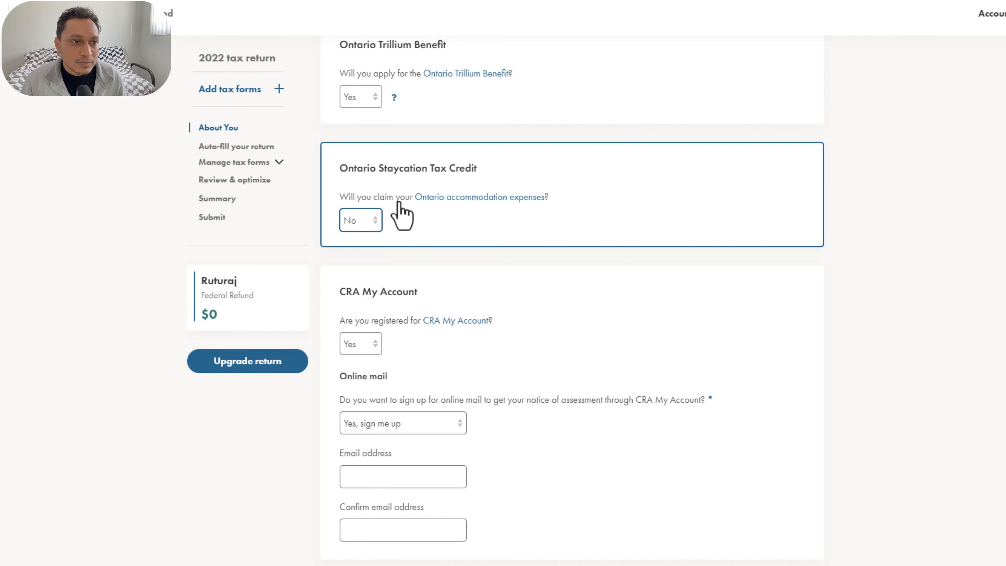
pyautogui.click(371, 224)
pyautogui.click(374, 251)
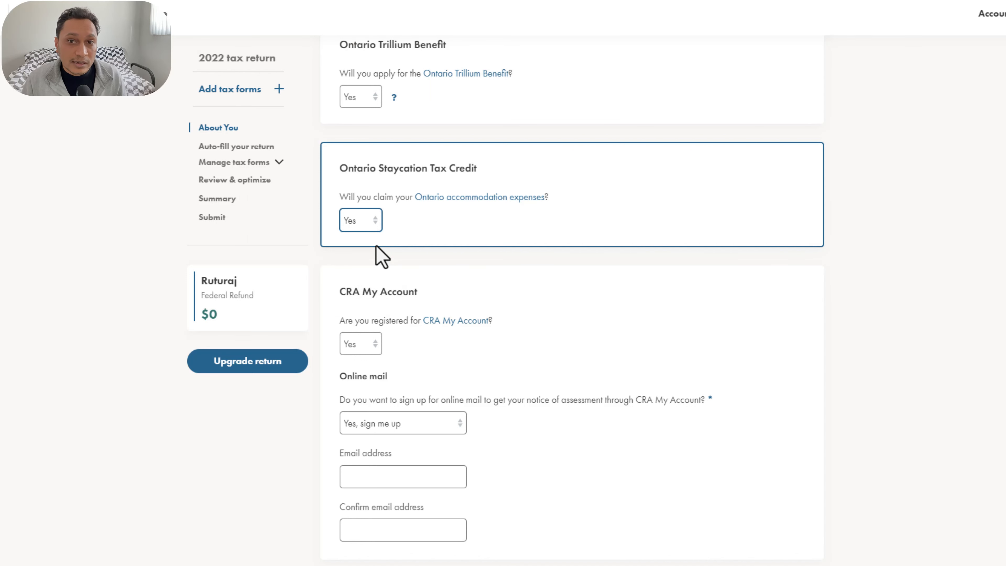
# - Try "I'm already signed up" for CRA online mail, return the answer to "Yes, sign me up" and agree to the terms
pyautogui.scroll(-5, 594, 263)
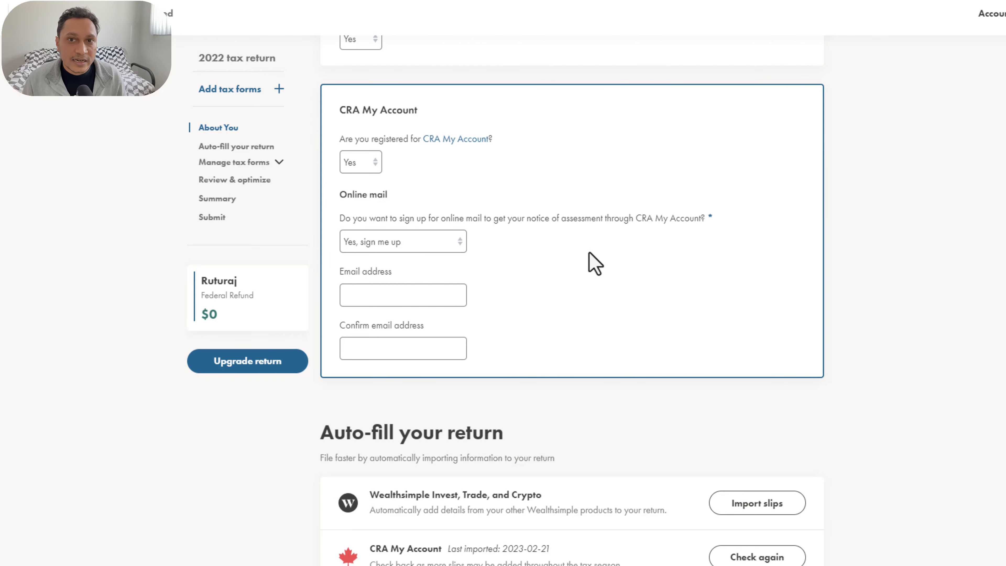
pyautogui.click(402, 241)
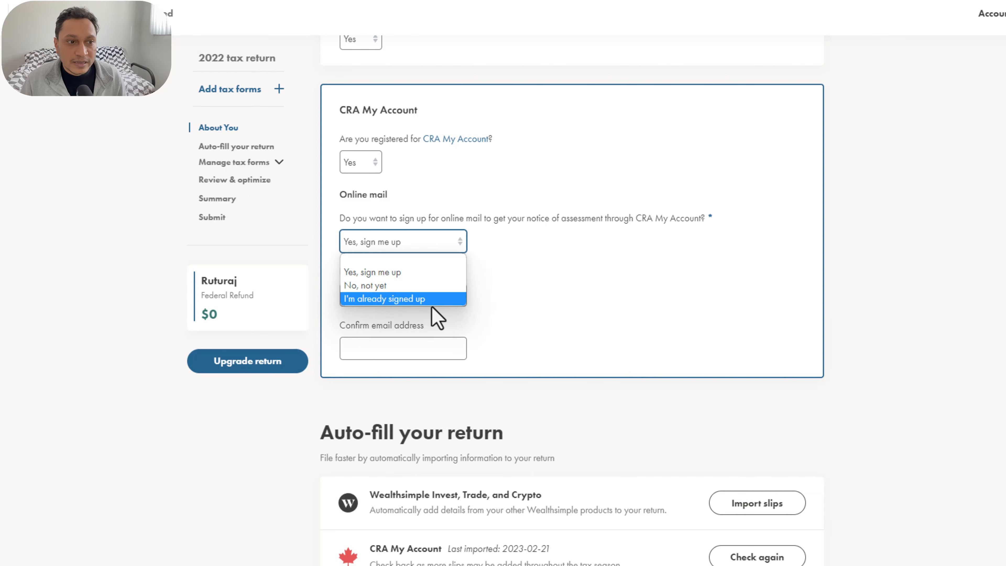
pyautogui.click(432, 303)
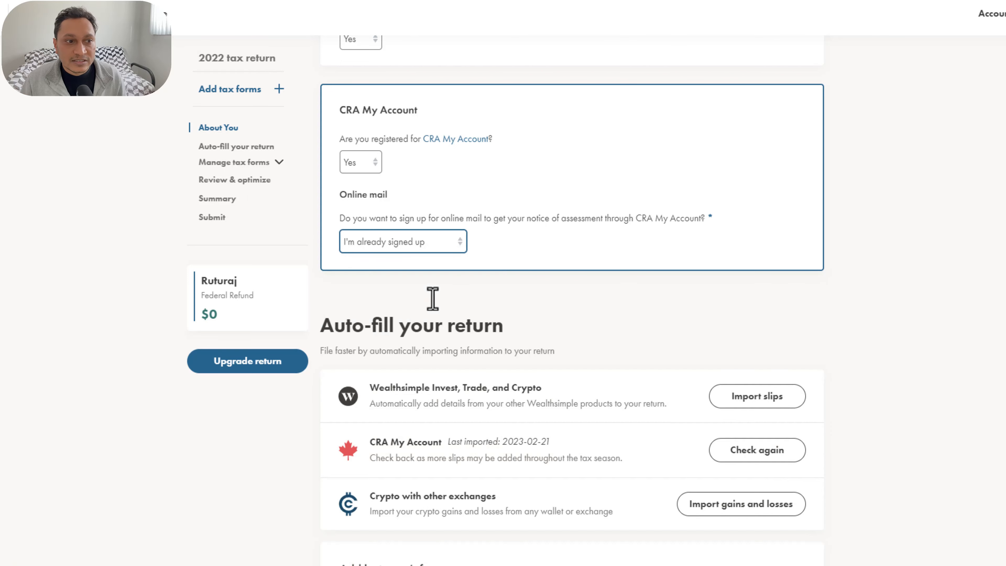
pyautogui.click(430, 248)
pyautogui.click(446, 272)
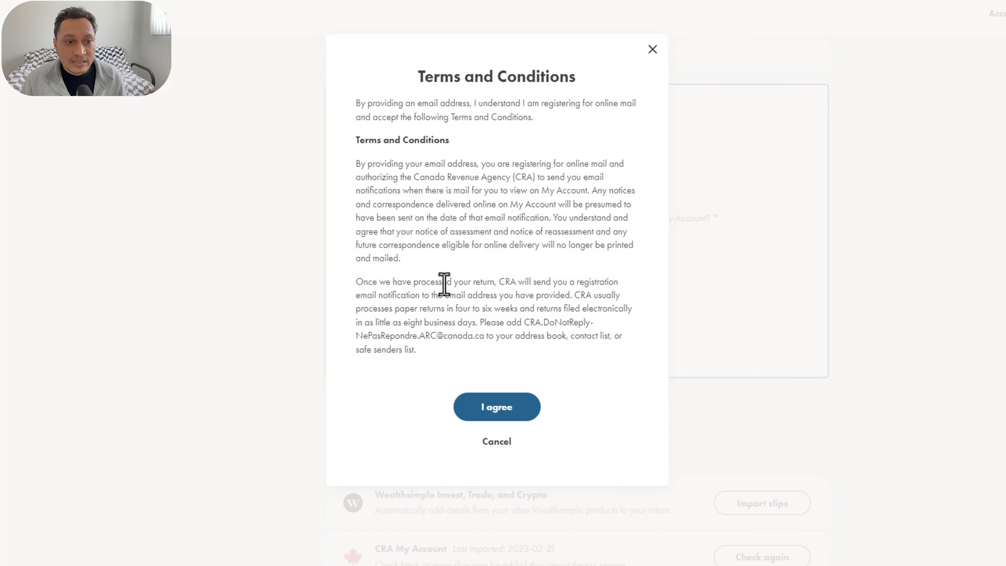
pyautogui.click(496, 412)
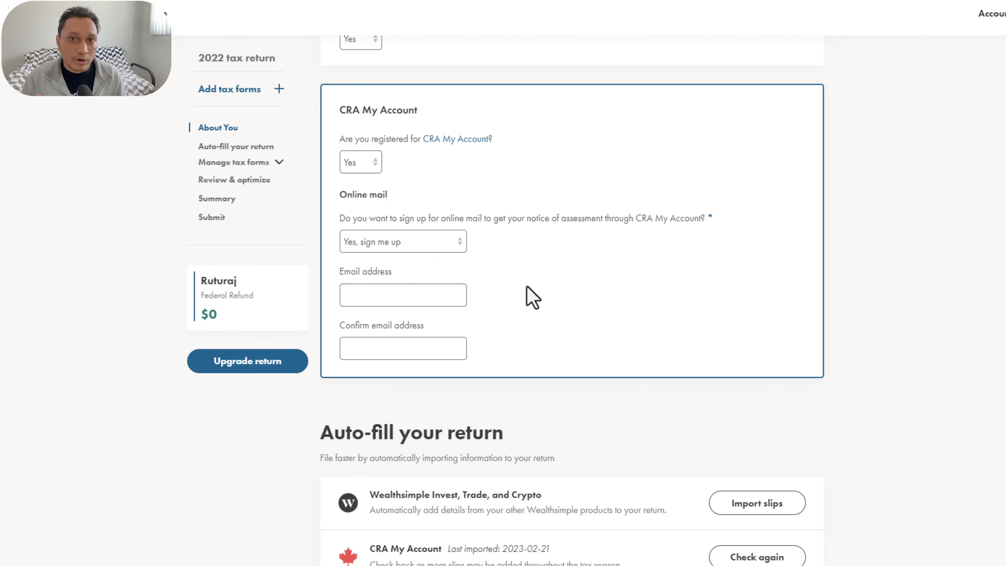
# - Filter the tax forms by the Employment category and add the Employment Income — T4 form to the return
pyautogui.scroll(-10, 529, 297)
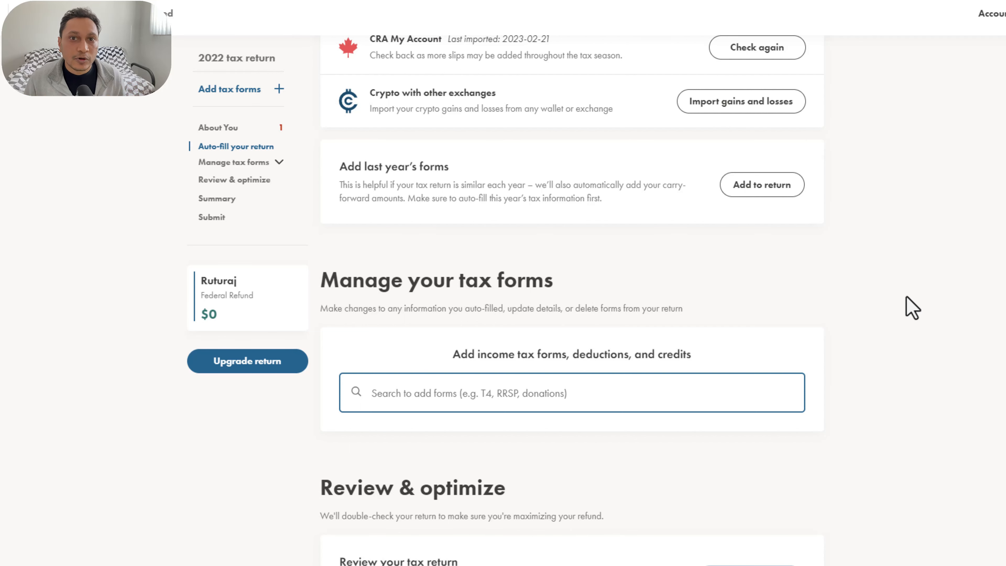
pyautogui.click(570, 396)
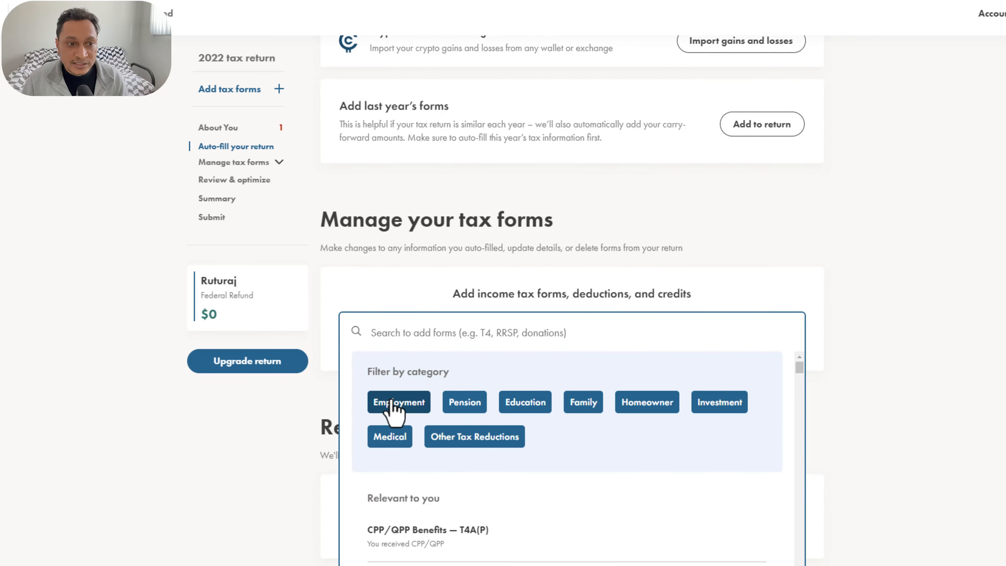
pyautogui.click(392, 401)
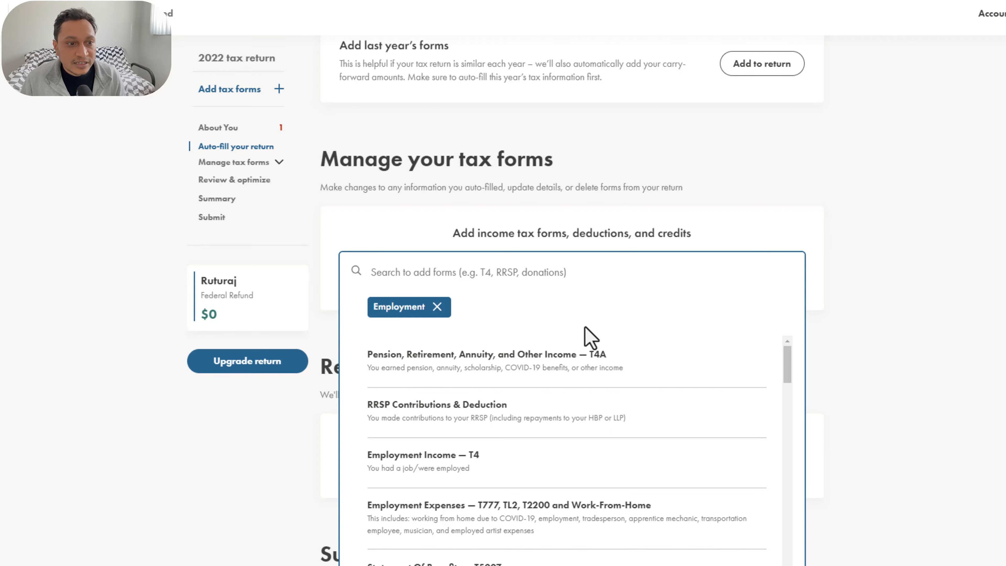
pyautogui.scroll(-2, 598, 337)
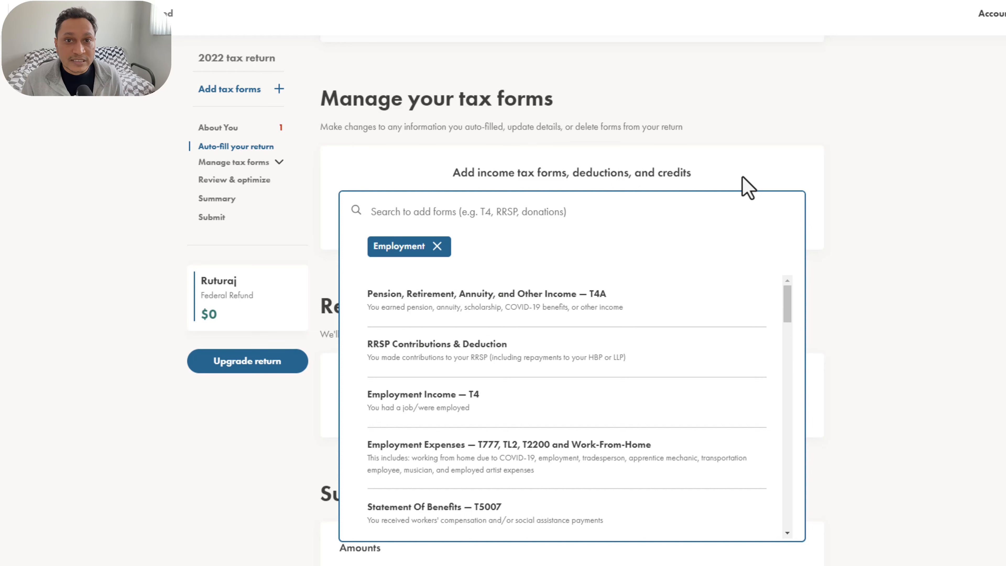
pyautogui.click(581, 353)
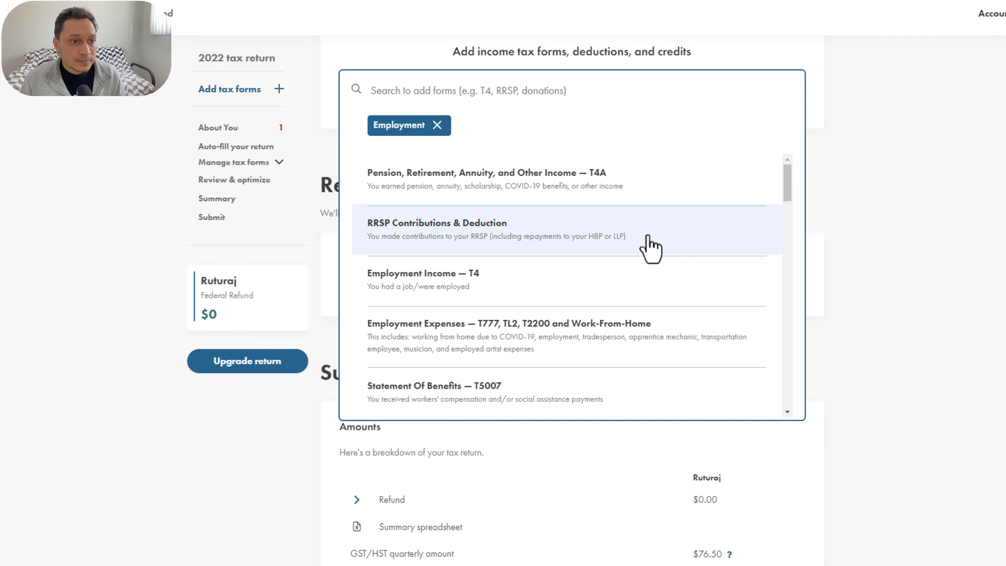
pyautogui.click(543, 282)
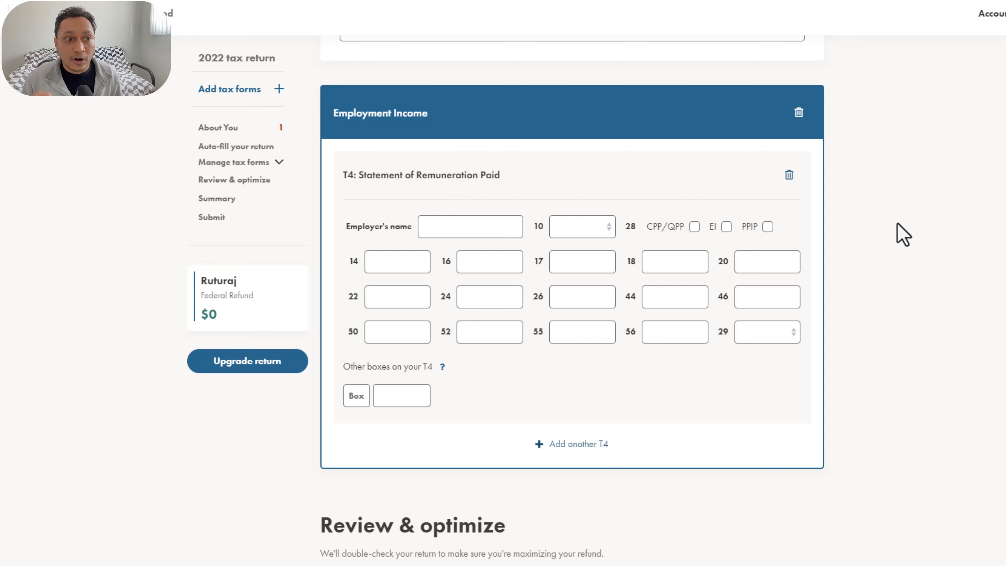
# - Mark CPP/QPP and EI as exempt in box 28 of the T4 slip
pyautogui.click(454, 232)
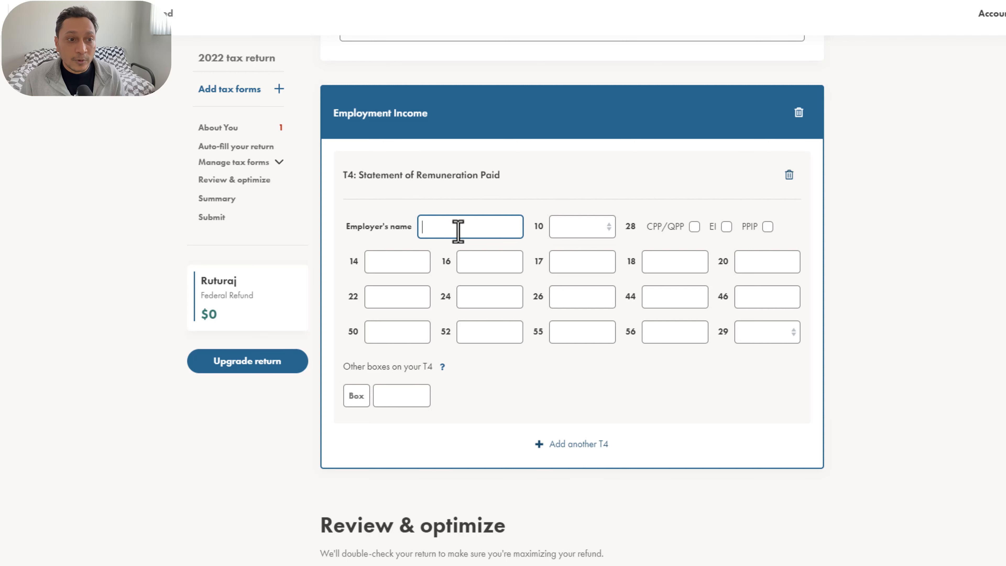
pyautogui.click(694, 227)
pyautogui.click(726, 227)
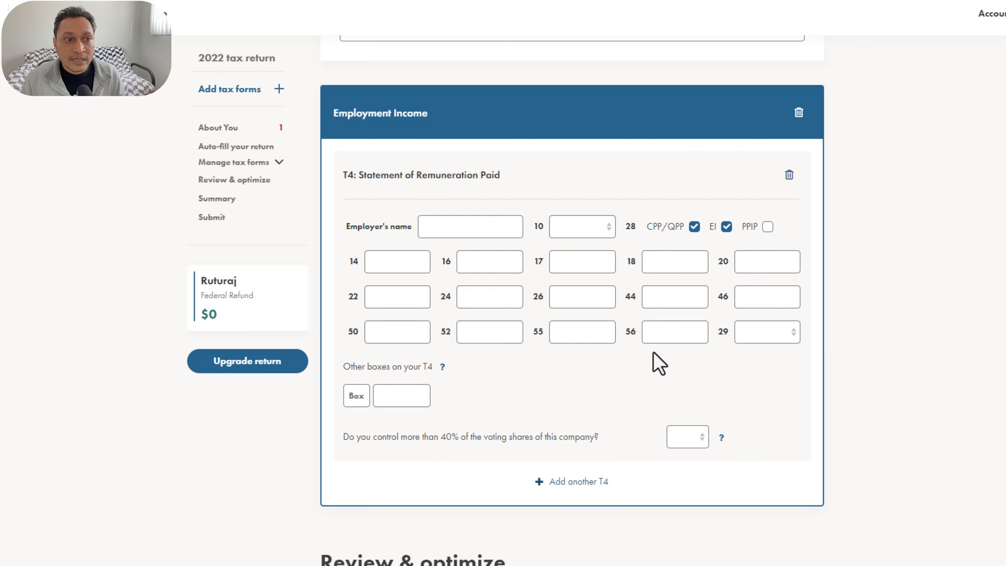
# - Add two further T4 slips to the Employment Income section
pyautogui.scroll(-3, 657, 372)
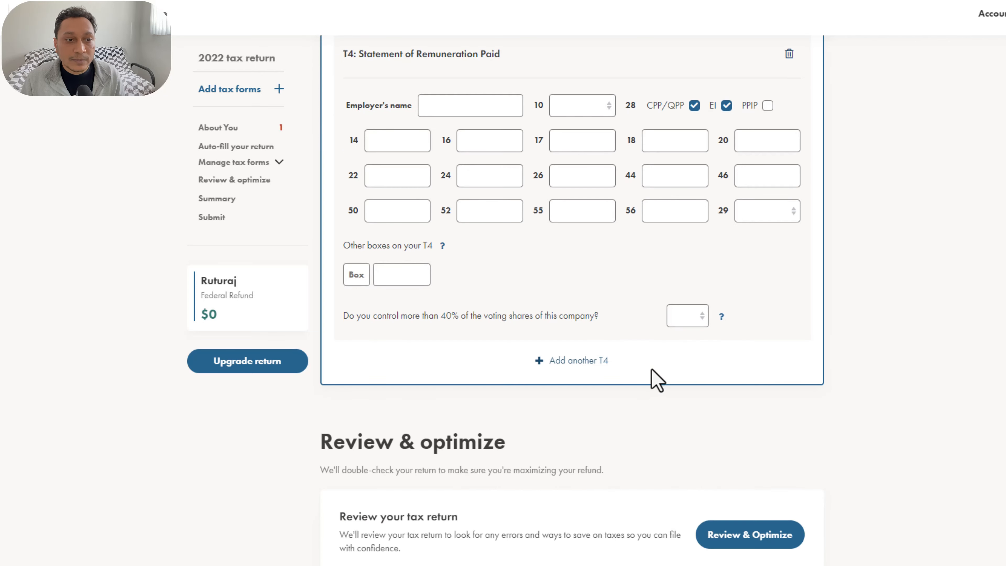
pyautogui.click(555, 360)
pyautogui.click(585, 458)
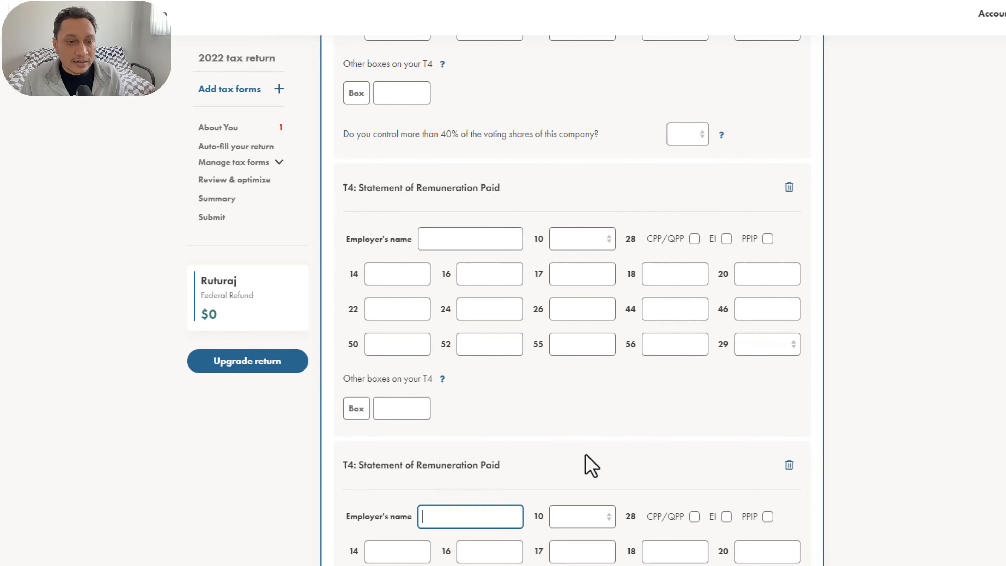
# - Delete the two extra blank T4 slips, keeping the one with the box 28 exemptions
pyautogui.scroll(15, 651, 423)
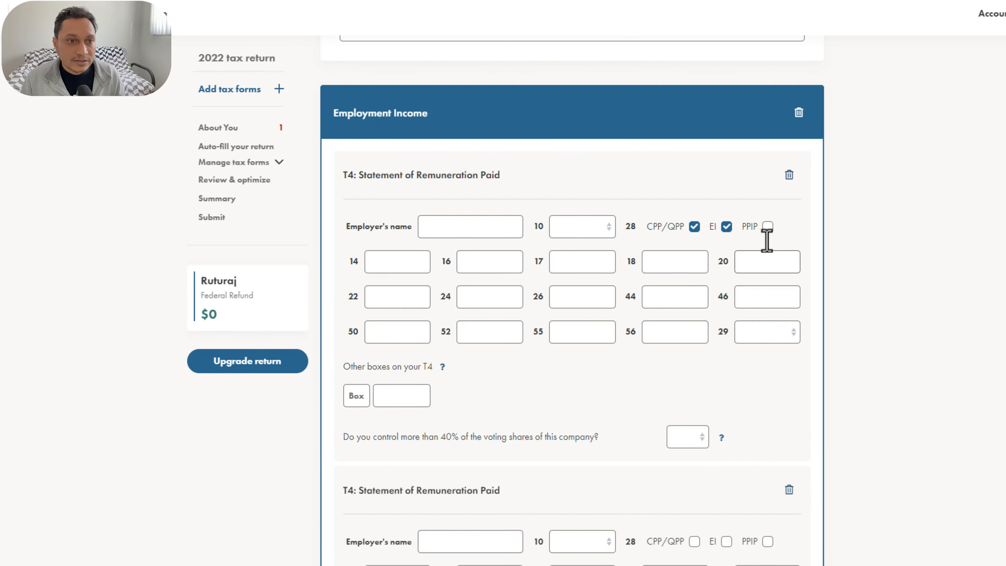
pyautogui.scroll(-3, 802, 427)
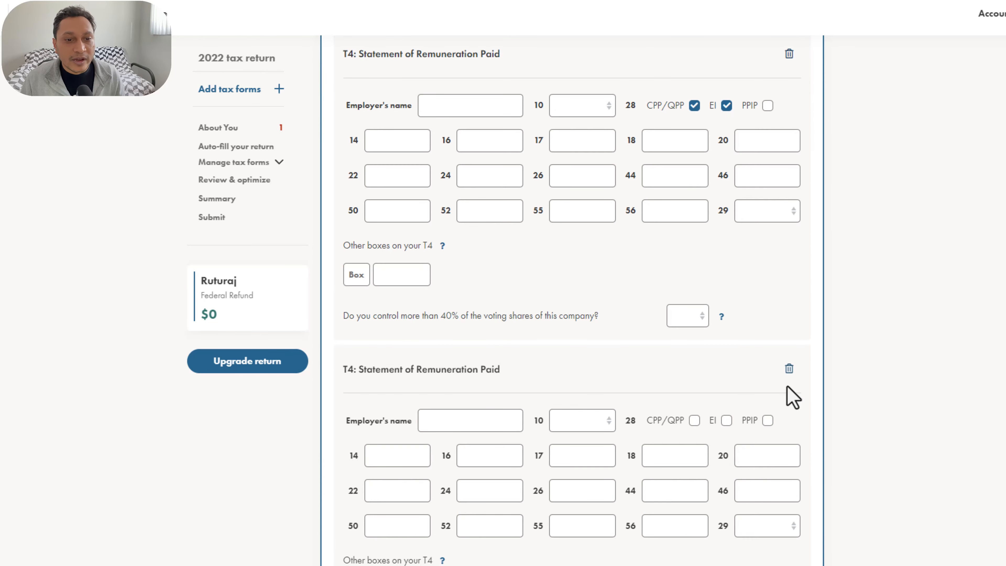
pyautogui.click(789, 370)
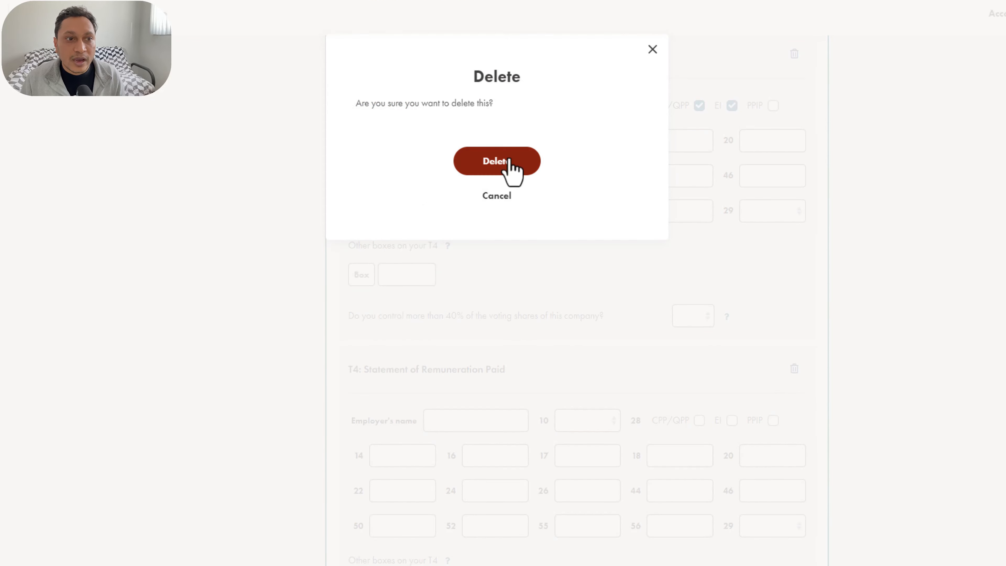
pyautogui.click(509, 161)
pyautogui.click(790, 370)
pyautogui.click(496, 162)
# - Filter the tax forms by the Education category and add Tuition and Education Amounts — T2202 & Unused Amounts
pyautogui.scroll(5, 554, 198)
pyautogui.click(497, 83)
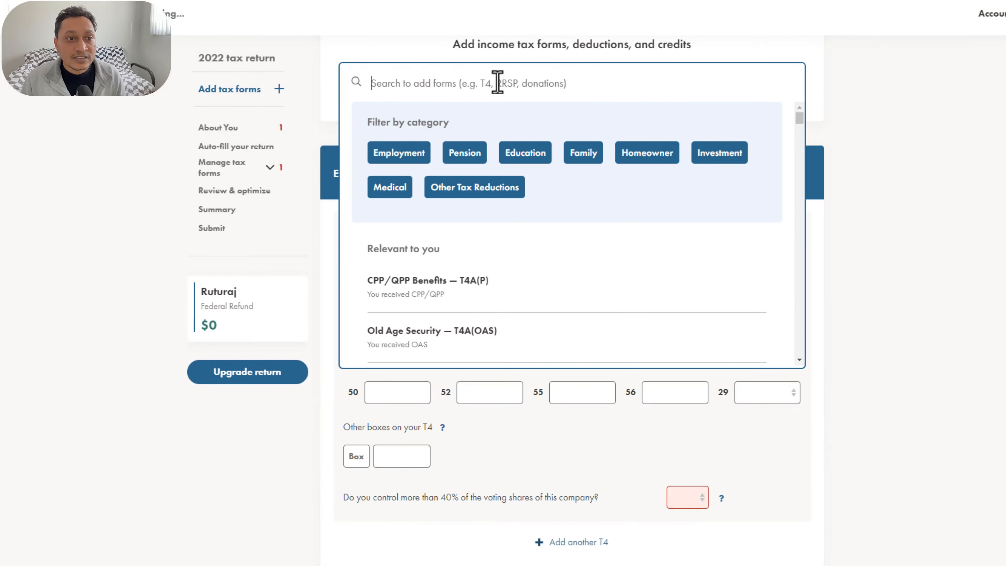
pyautogui.click(527, 153)
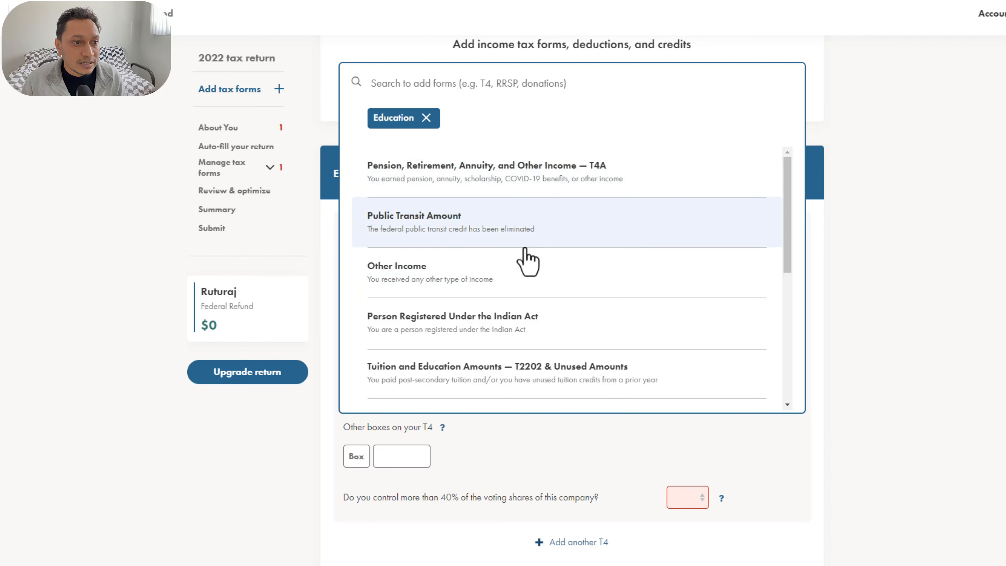
pyautogui.scroll(-1, 530, 258)
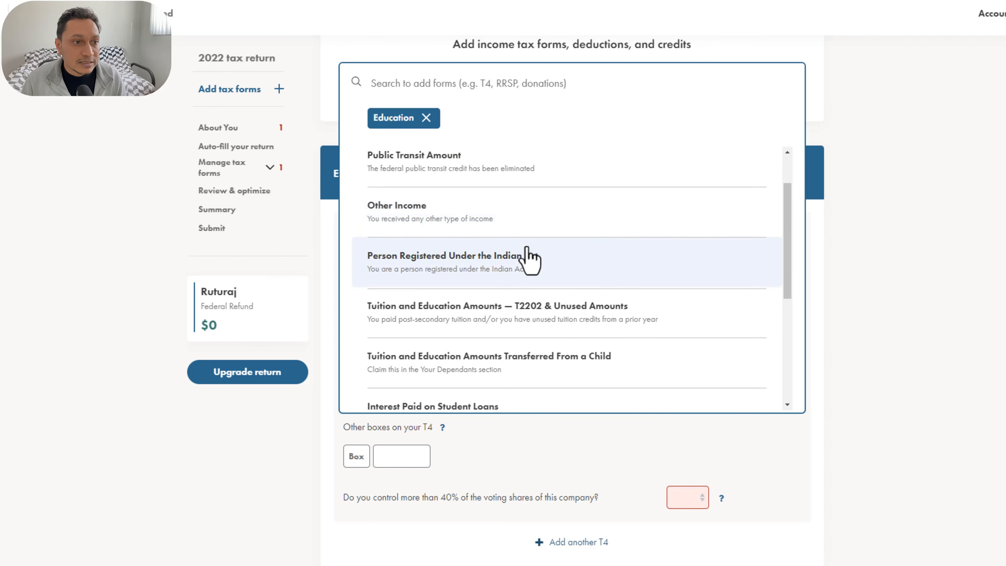
pyautogui.click(629, 319)
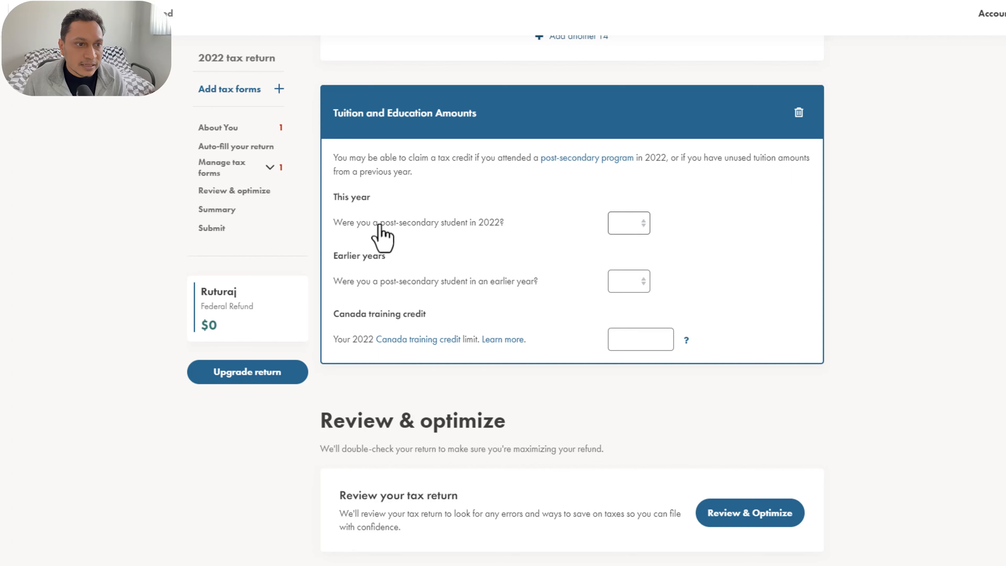
# - Check the answer options for being a post-secondary student in 2022 without choosing one
pyautogui.click(628, 223)
pyautogui.click(690, 200)
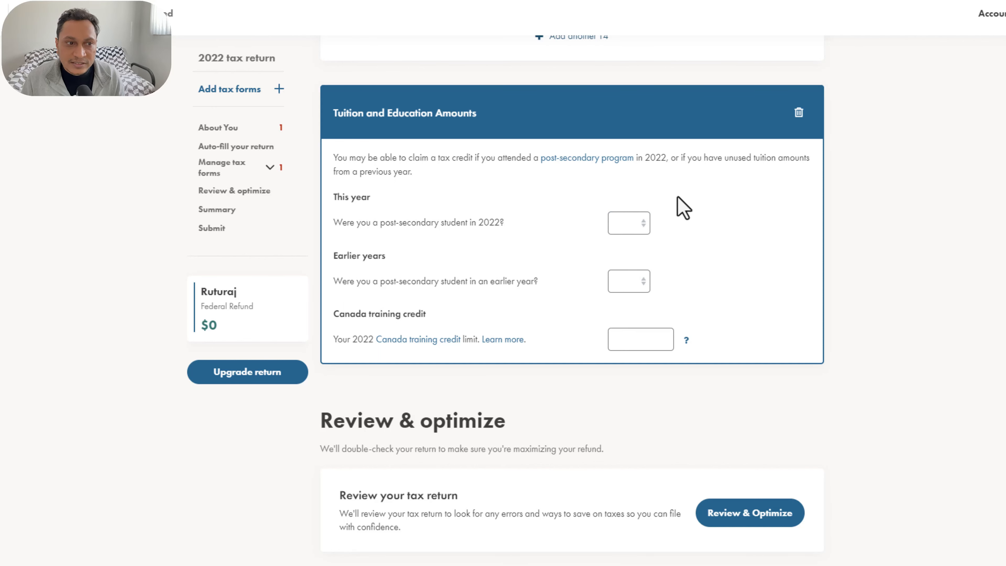
# - Answer Yes to being a post-secondary student in 2022 in the Tuition and Education Amounts section
pyautogui.click(642, 223)
pyautogui.click(638, 253)
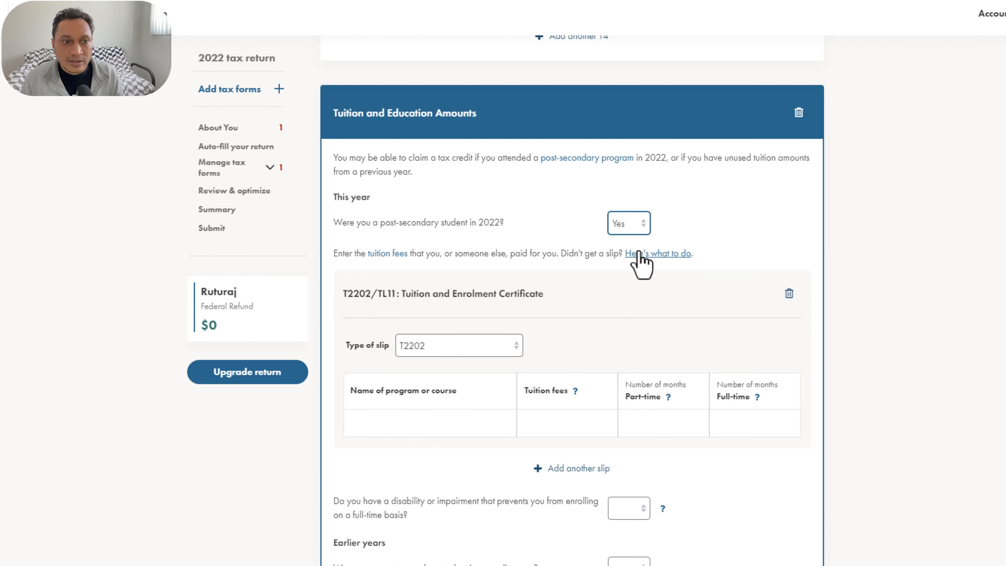
pyautogui.scroll(-3, 676, 247)
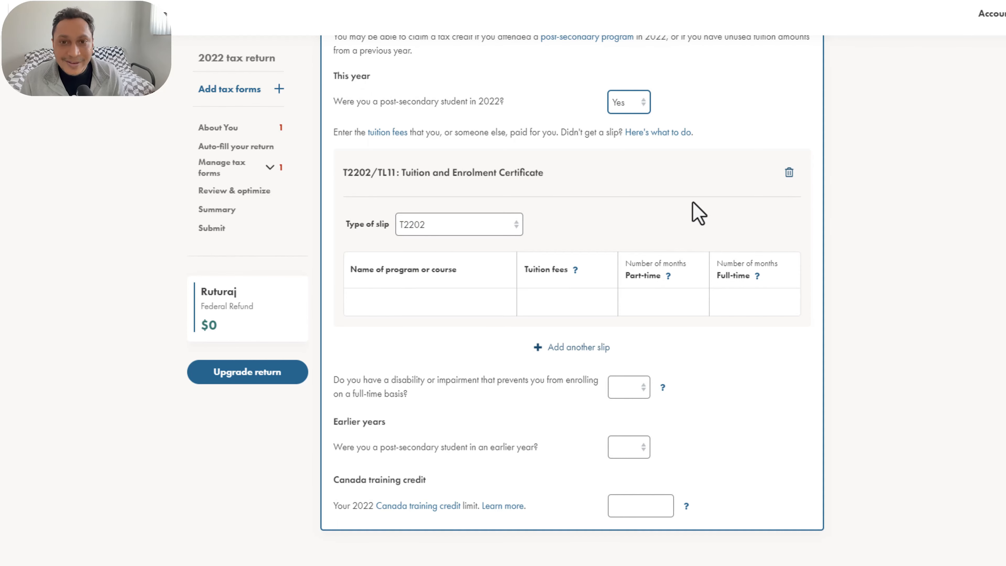
# - Fill in the T2202 slip with program name XYZ, tuition fees of 20,000 and 12 full-time months
pyautogui.click(444, 293)
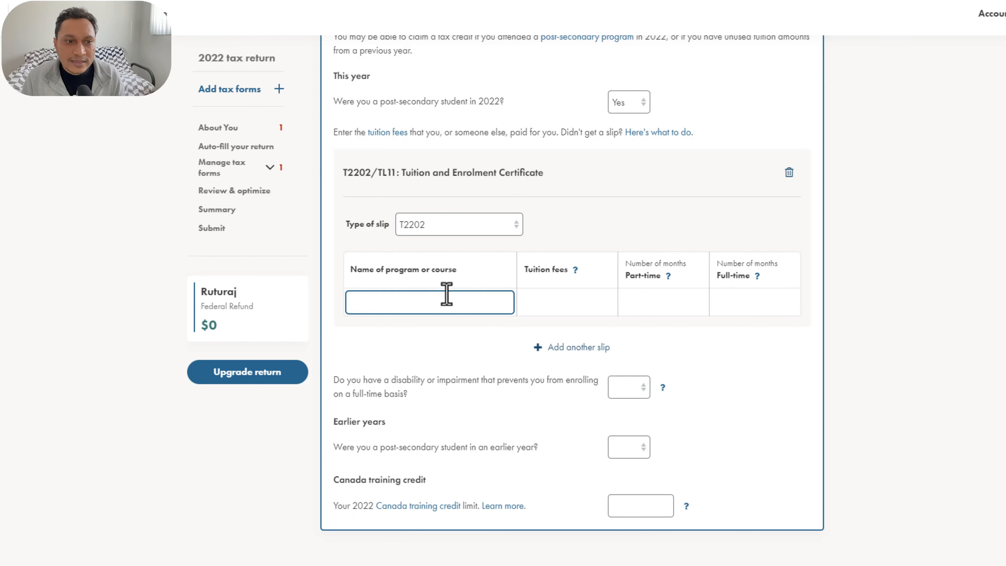
pyautogui.click(657, 301)
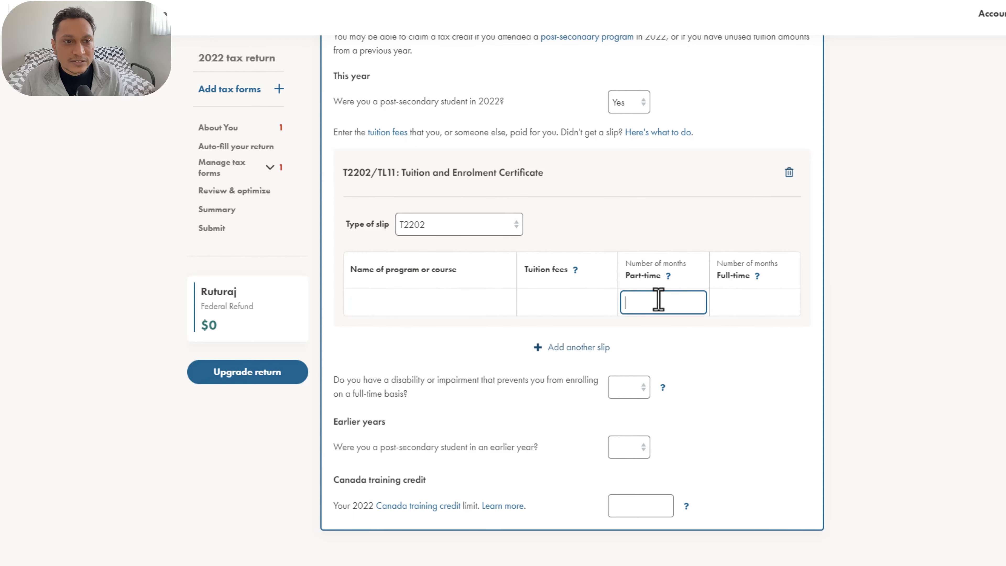
pyautogui.click(761, 307)
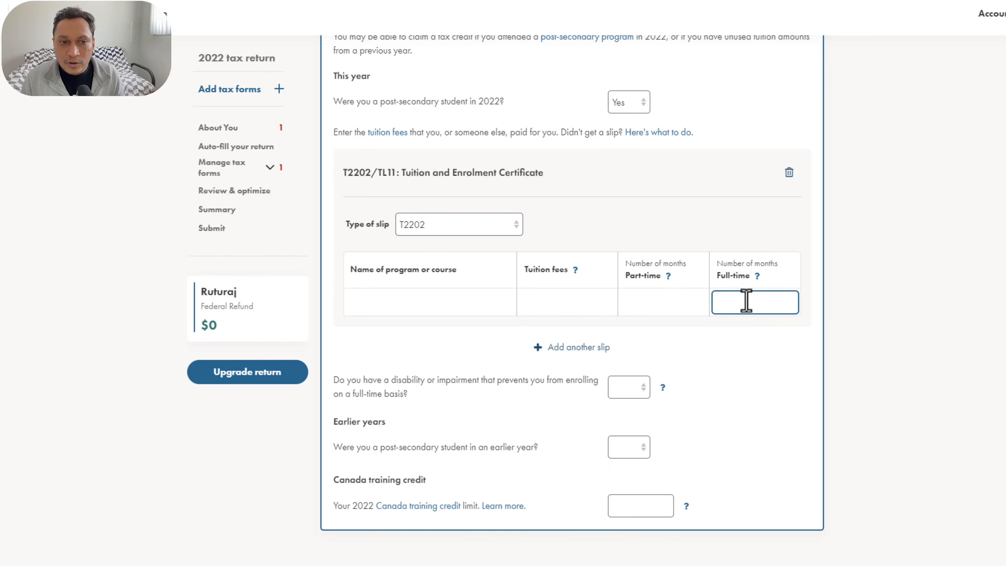
pyautogui.write('12')
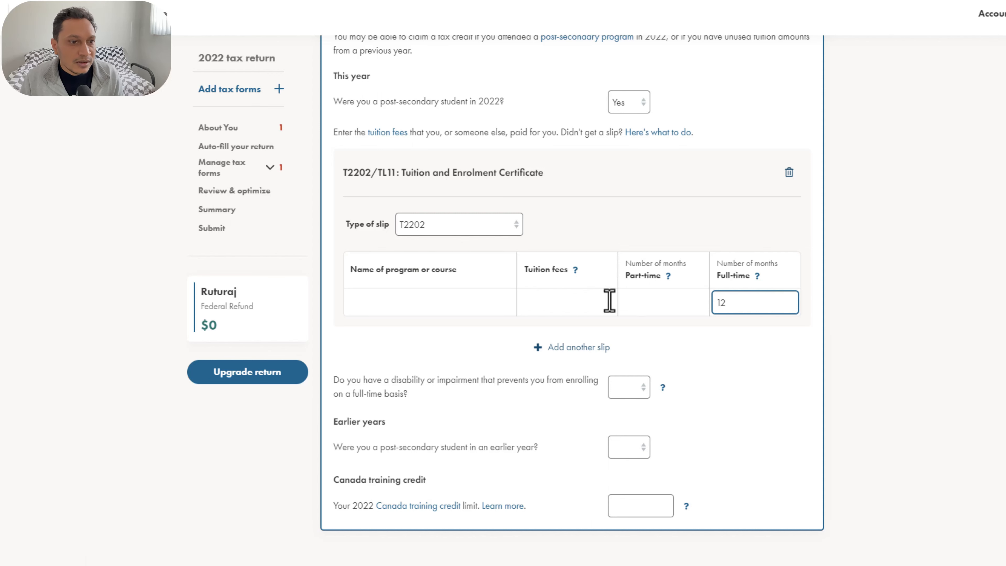
pyautogui.click(580, 302)
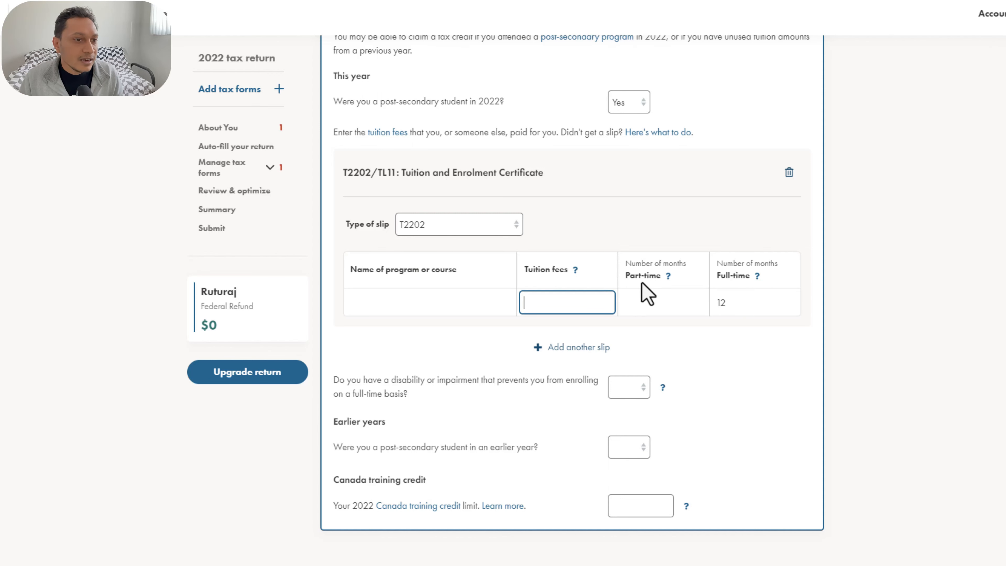
pyautogui.write('200000')
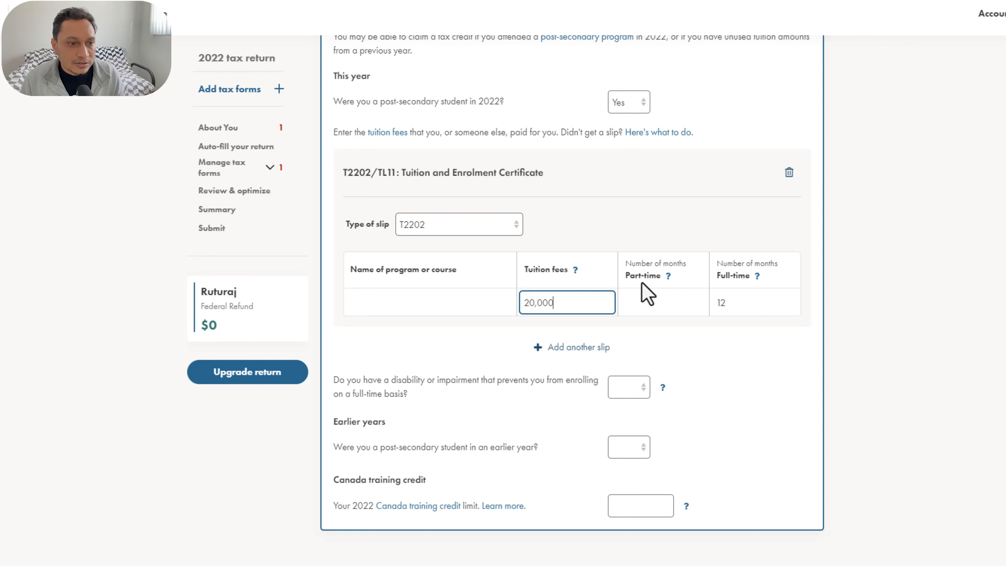
pyautogui.click(425, 305)
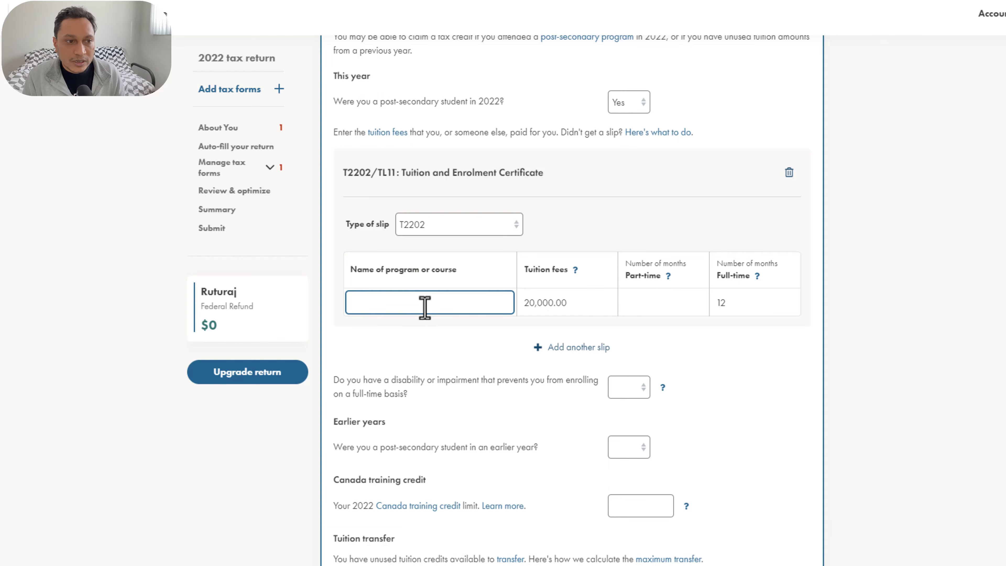
pyautogui.write('XYZ')
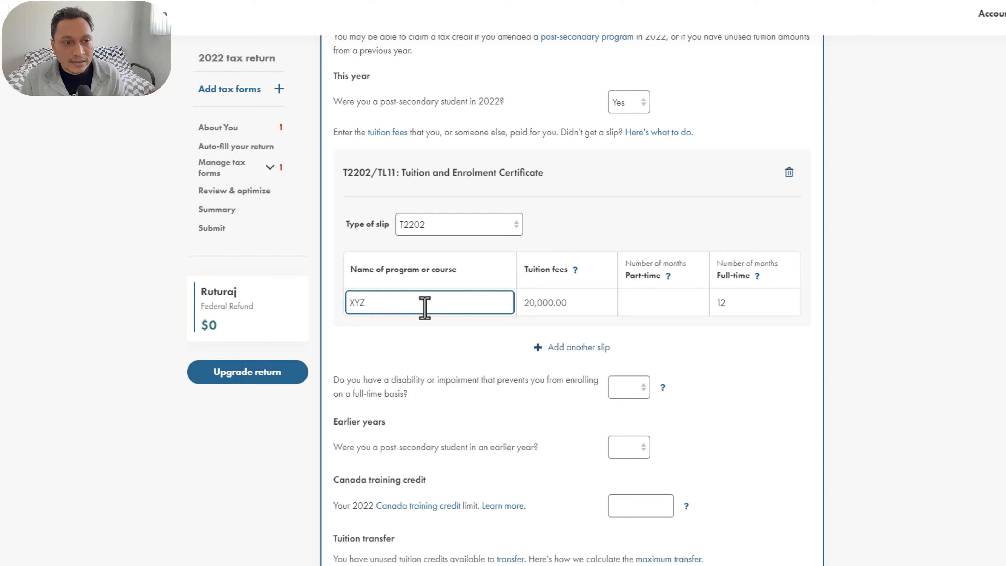
# - Add a second, blank T2202 slip below the XYZ program slip
pyautogui.scroll(-2, 612, 297)
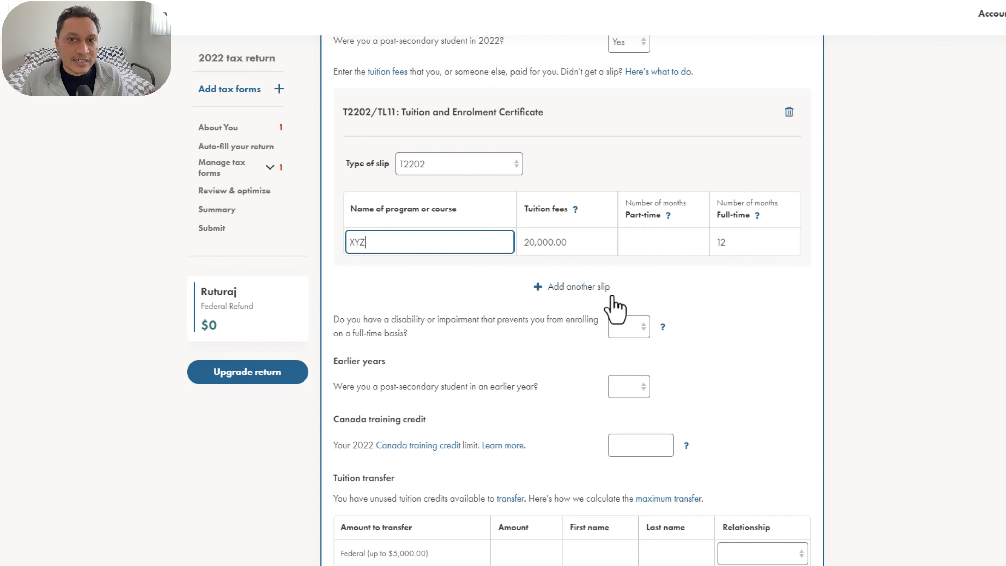
pyautogui.click(612, 297)
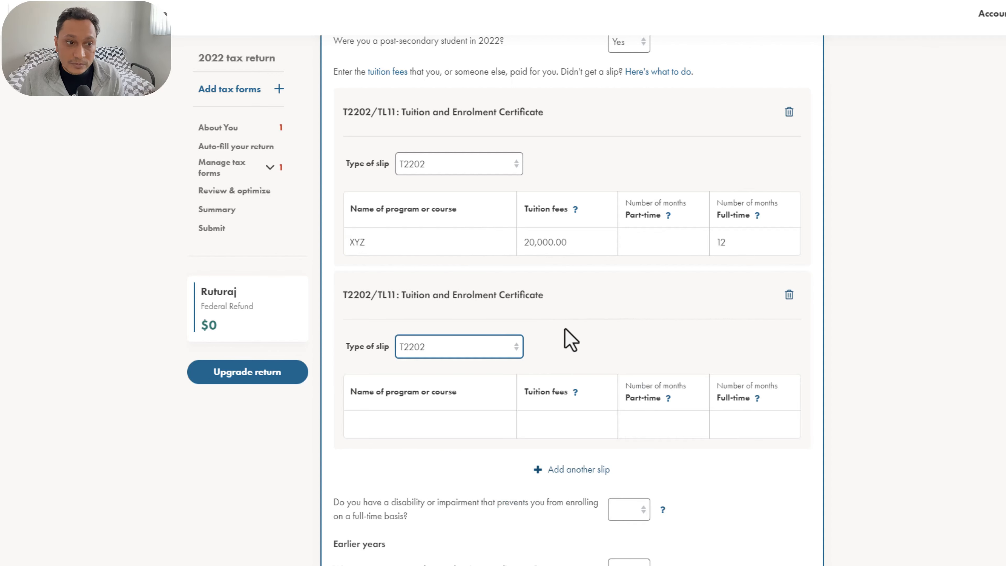
pyautogui.scroll(-2, 567, 339)
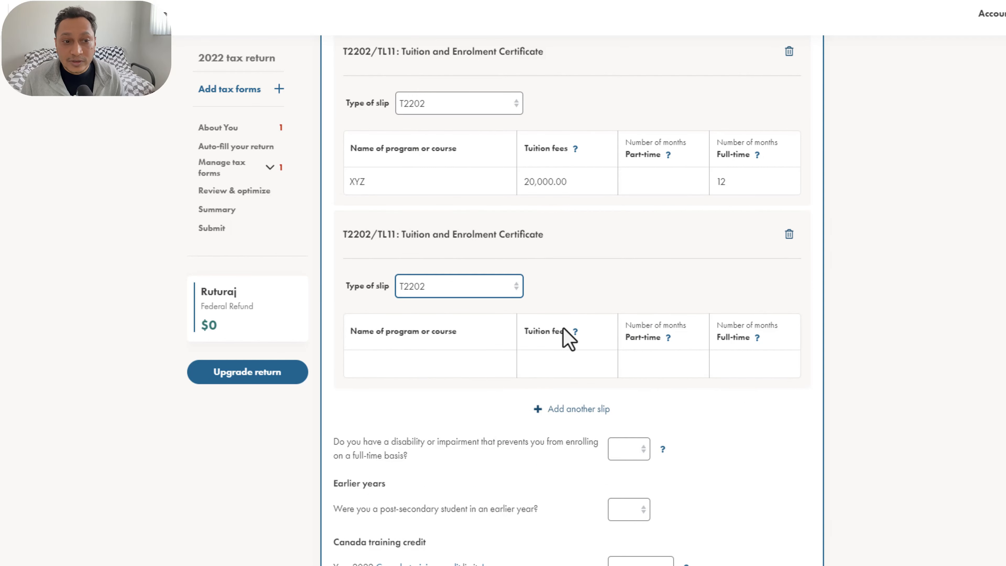
# - Answer Yes to having a disability or impairment that prevents full-time enrolment
pyautogui.scroll(-6, 568, 339)
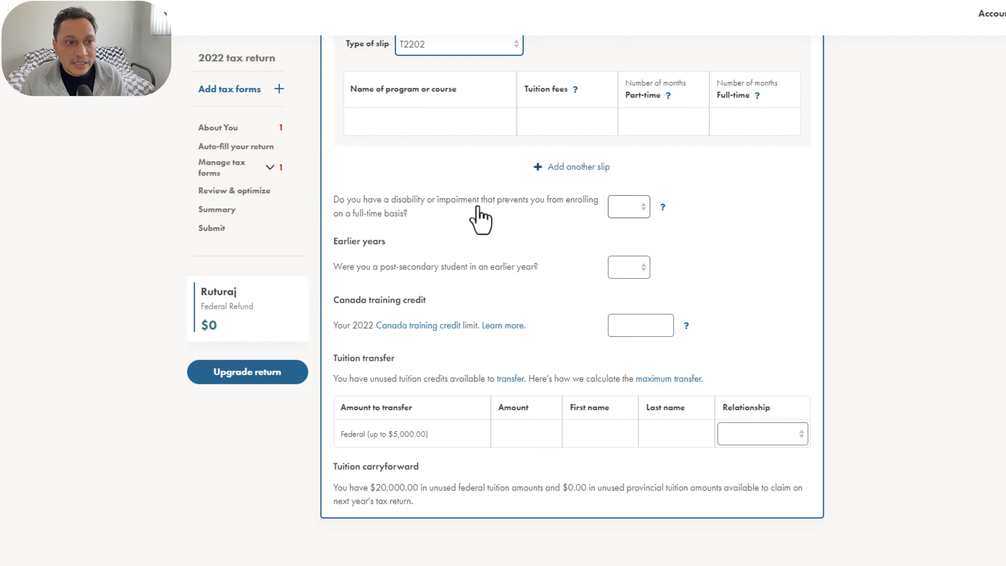
pyautogui.moveTo(450, 207); pyautogui.dragTo(557, 209)
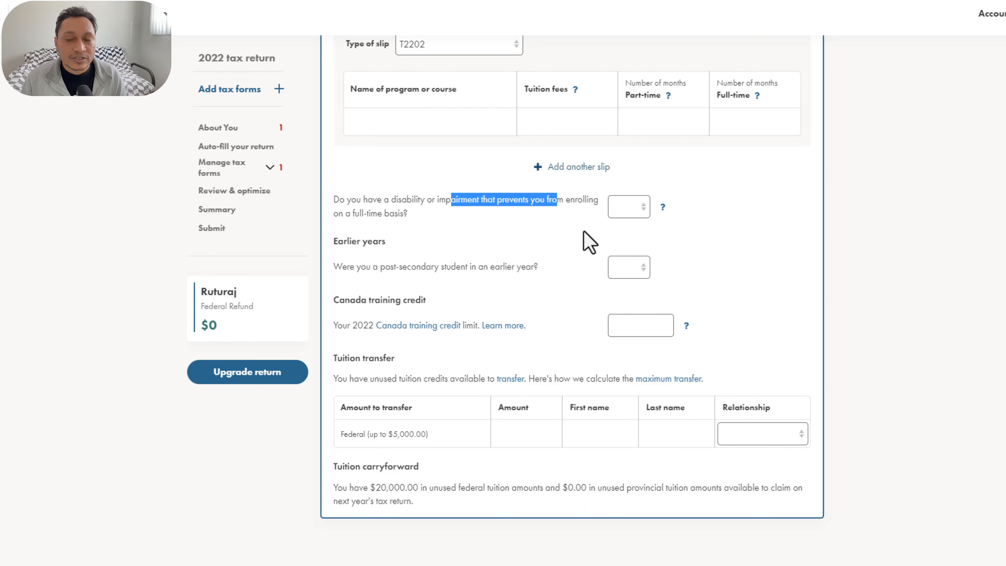
pyautogui.click(633, 210)
pyautogui.click(635, 237)
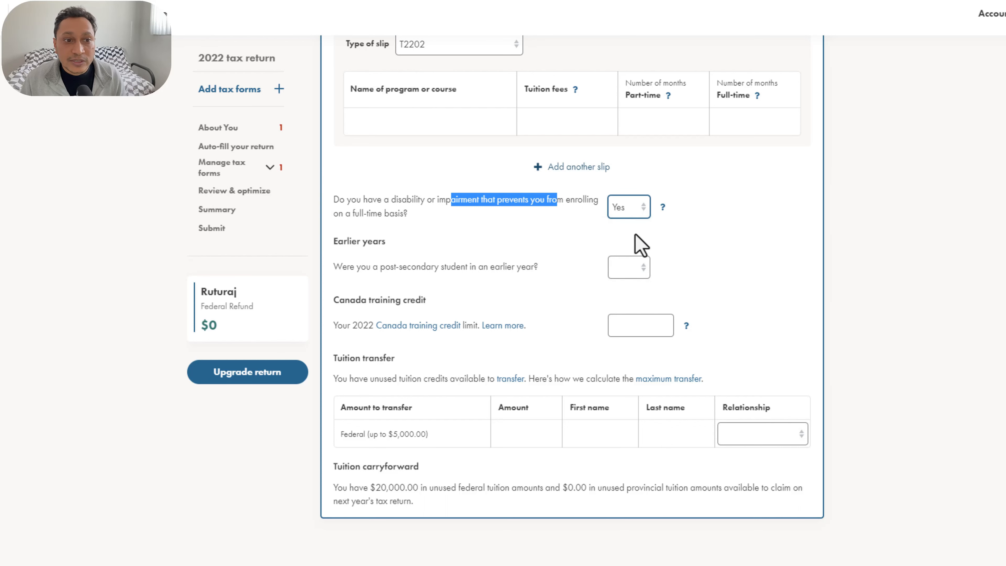
# - Answer Yes to being a post-secondary student in an earlier year and enter 1,000 as the unused federal tuition amount
pyautogui.scroll(-2, 419, 233)
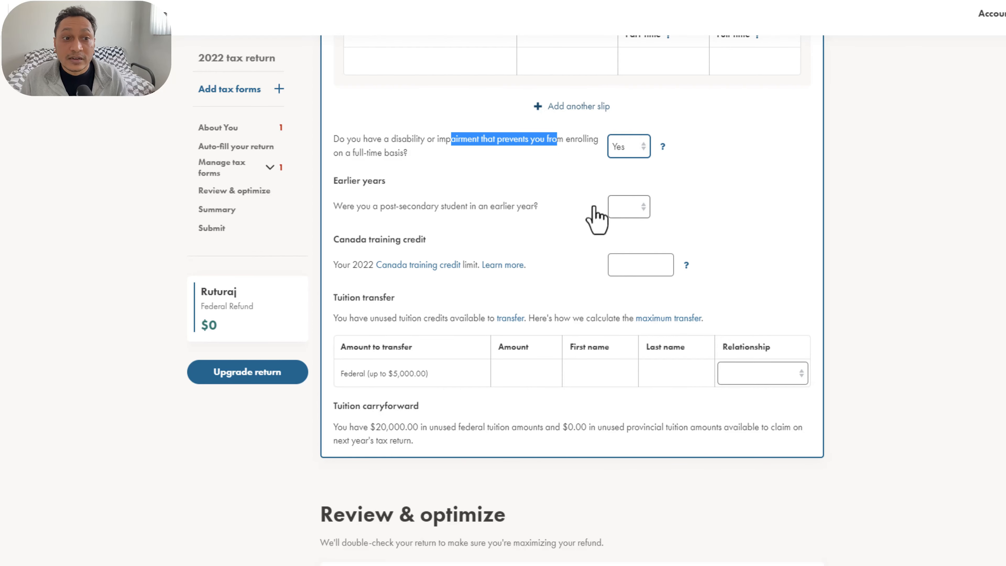
pyautogui.click(631, 208)
pyautogui.click(630, 237)
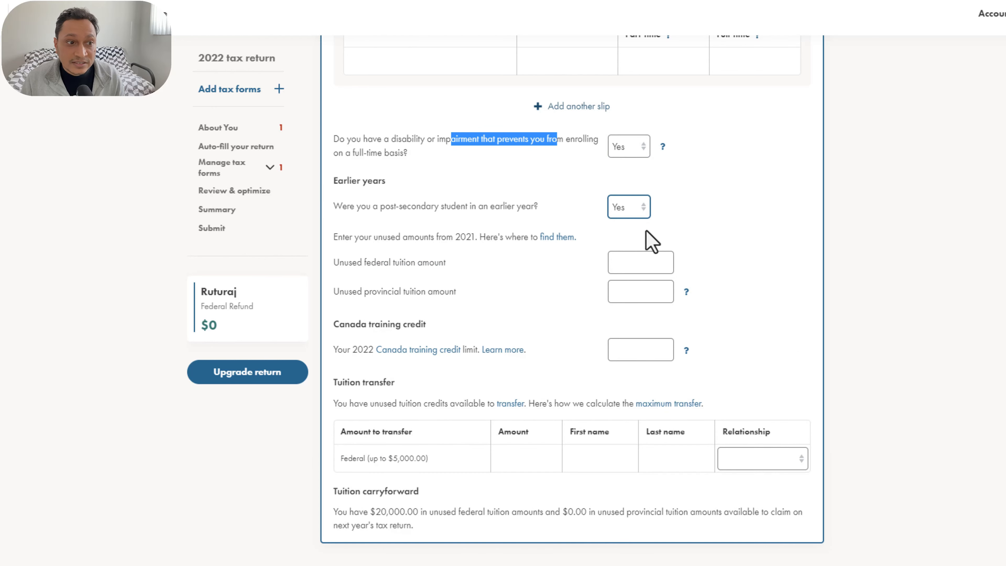
pyautogui.scroll(-2, 648, 240)
pyautogui.click(640, 198)
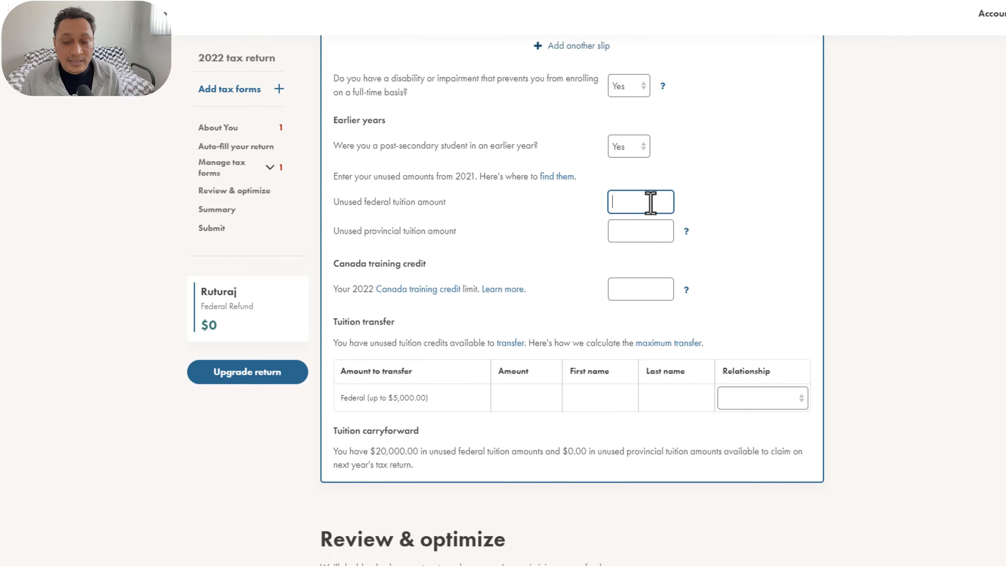
pyautogui.write('1000')
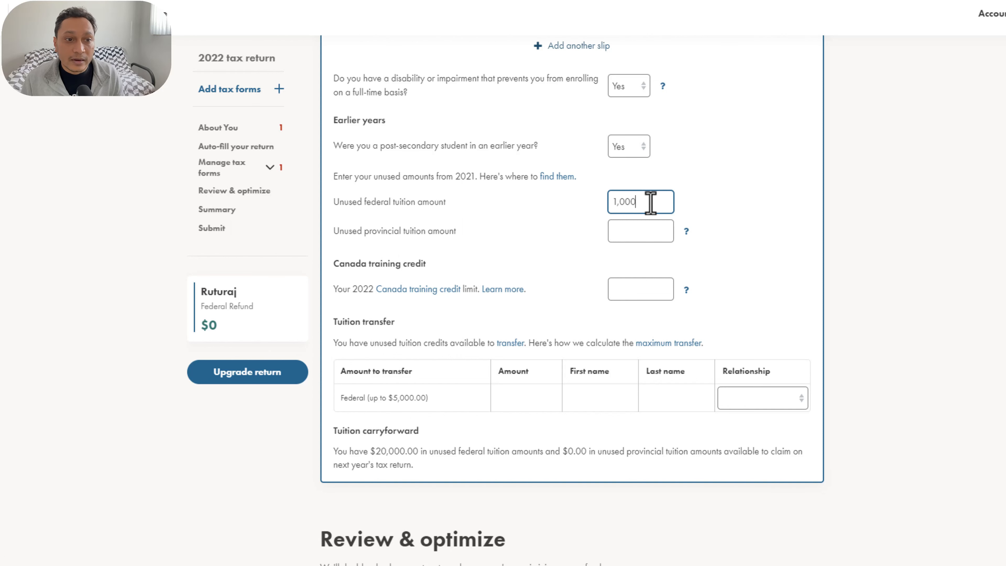
pyautogui.scroll(-3, 660, 218)
pyautogui.click(588, 246)
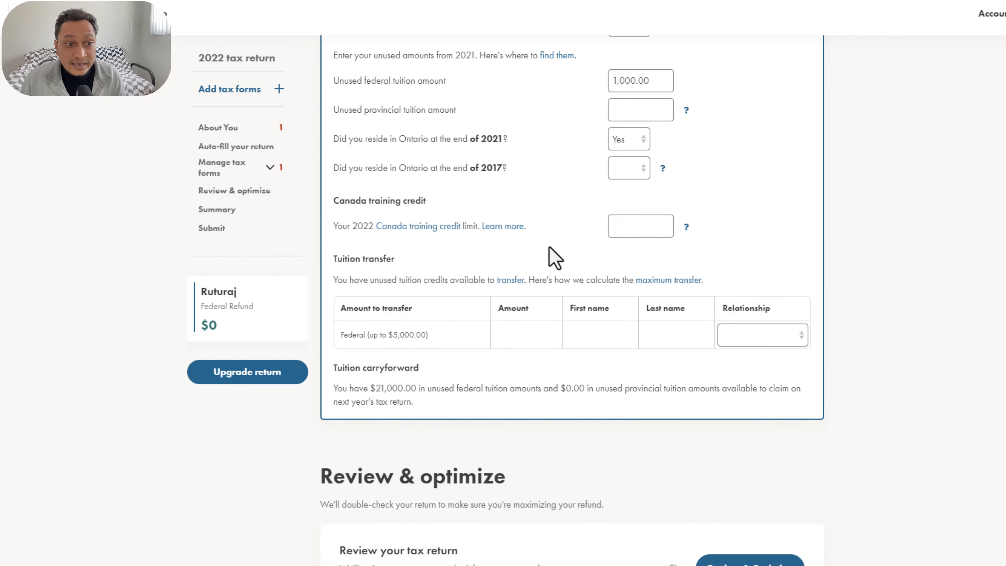
# - Open the Canada training credit help article, read its accumulation limits and eligibility requirements, and close it
pyautogui.click(511, 226)
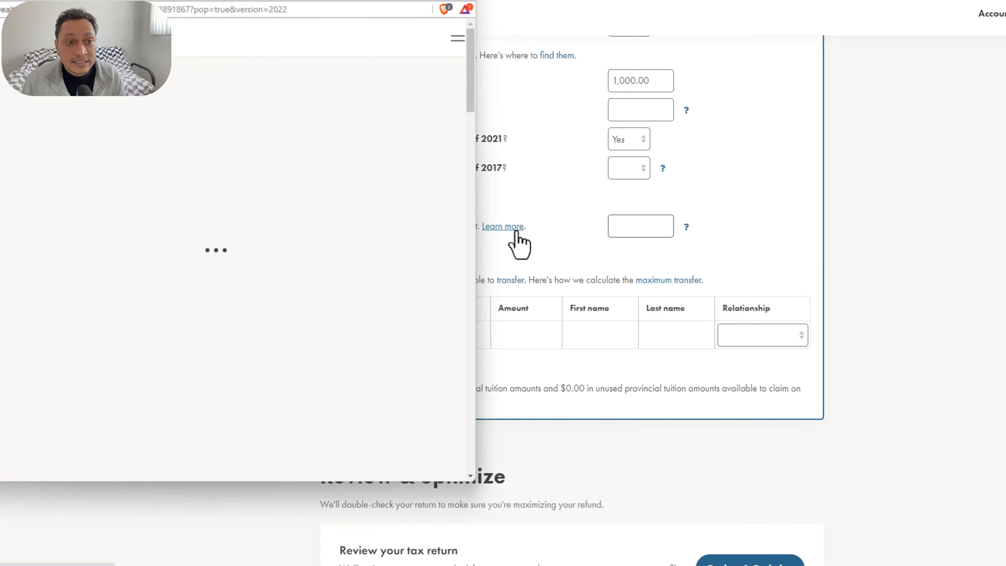
pyautogui.scroll(-5, 308, 240)
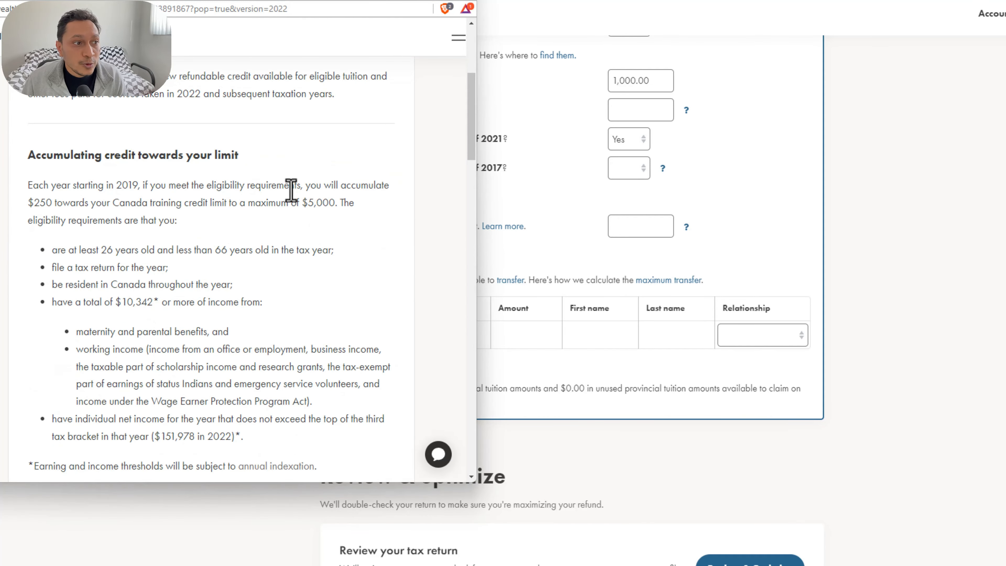
pyautogui.moveTo(34, 203); pyautogui.dragTo(337, 209)
pyautogui.scroll(-1, 269, 227)
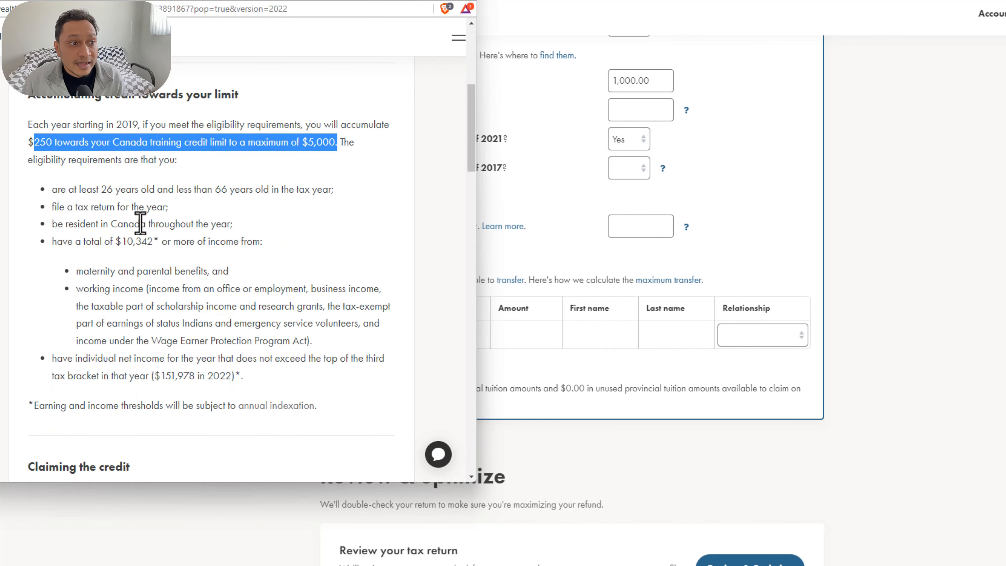
pyautogui.moveTo(68, 189); pyautogui.dragTo(263, 190)
pyautogui.scroll(-1, 202, 209)
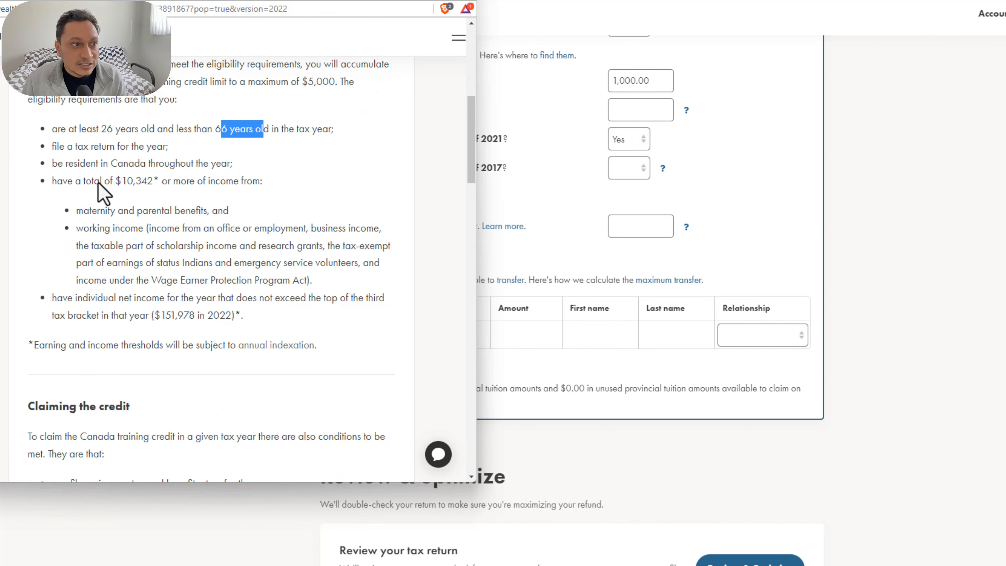
pyautogui.moveTo(54, 147); pyautogui.dragTo(162, 147)
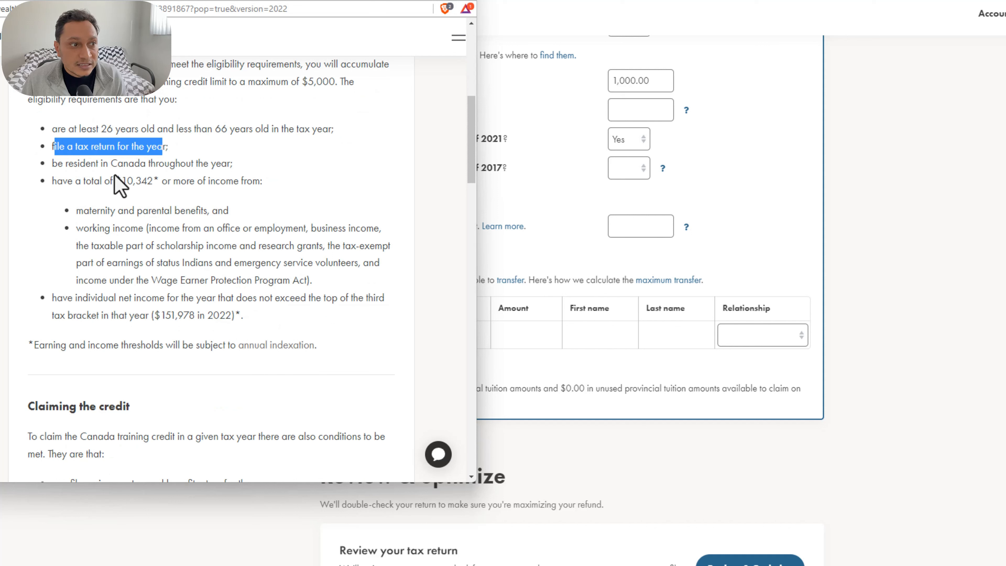
pyautogui.moveTo(74, 165); pyautogui.dragTo(178, 169)
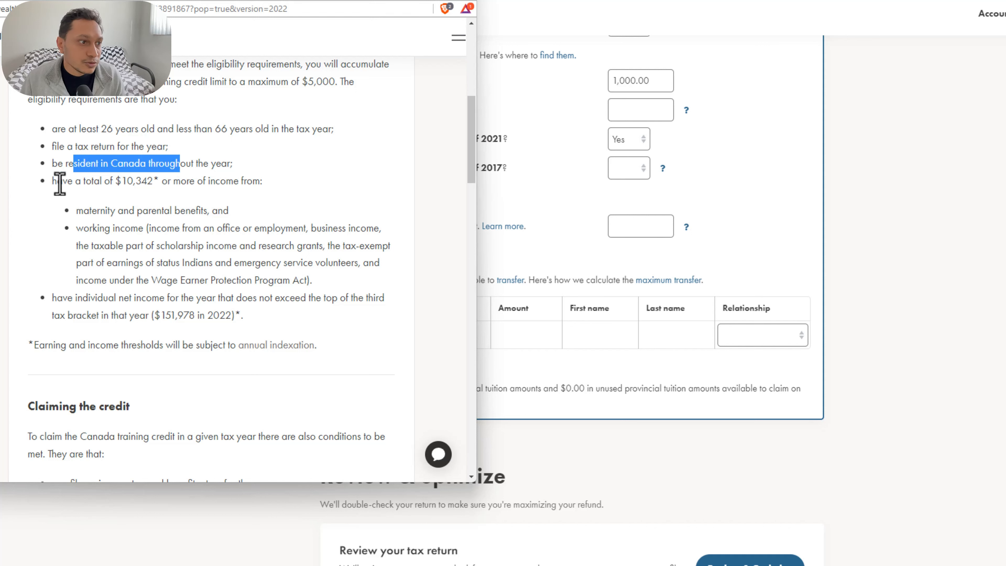
pyautogui.moveTo(63, 182); pyautogui.dragTo(167, 185)
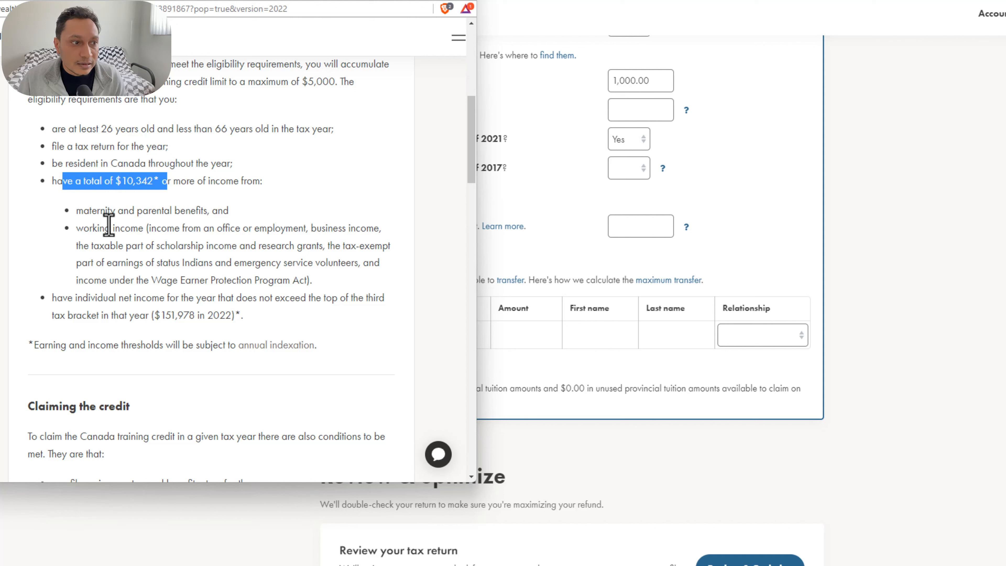
pyautogui.moveTo(63, 298); pyautogui.dragTo(348, 300)
pyautogui.moveTo(113, 316); pyautogui.dragTo(213, 316)
pyautogui.scroll(-3, 213, 315)
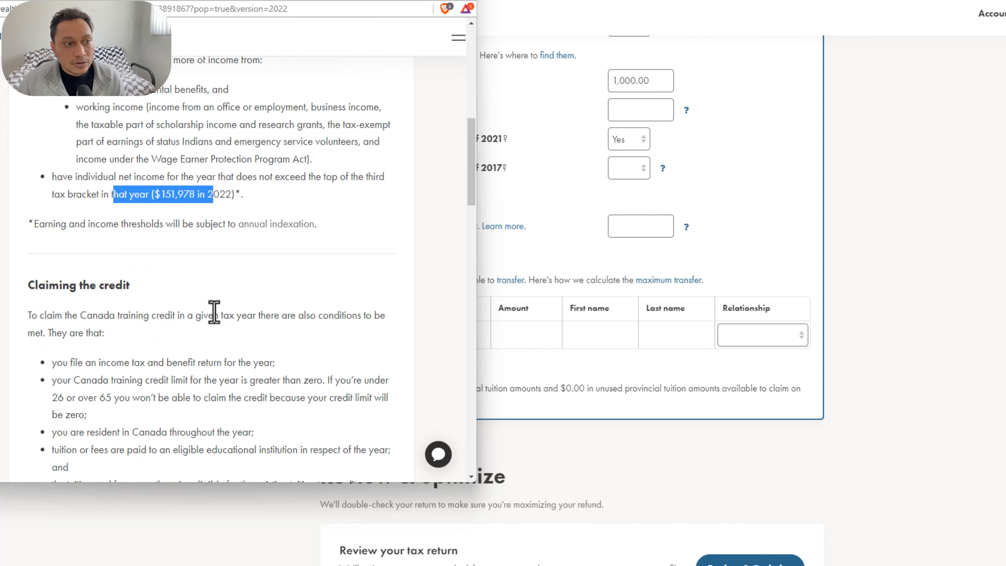
pyautogui.click(470, 6)
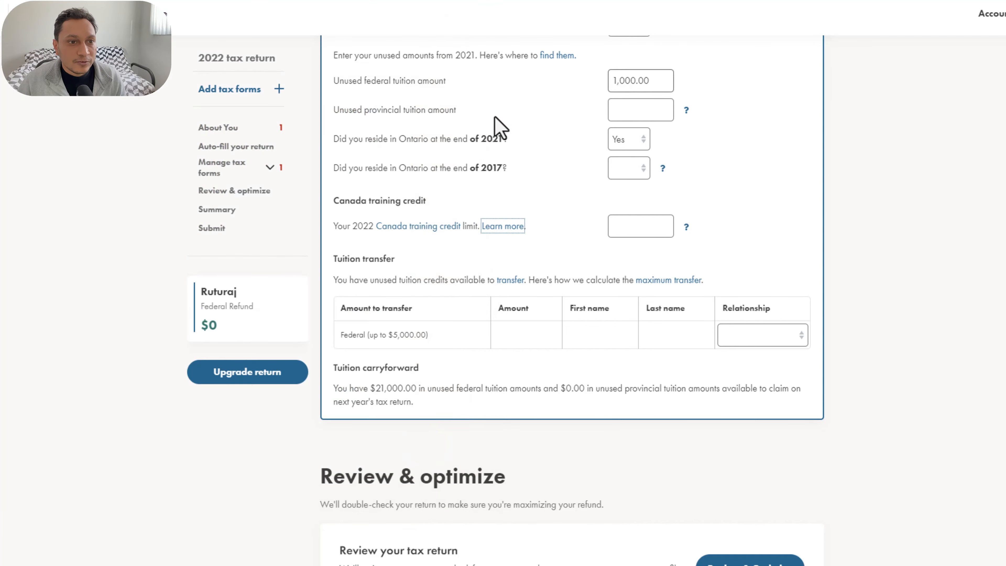
# - Examine the Canada training credit limit and tuition transfer fields without filling them in
pyautogui.click(646, 227)
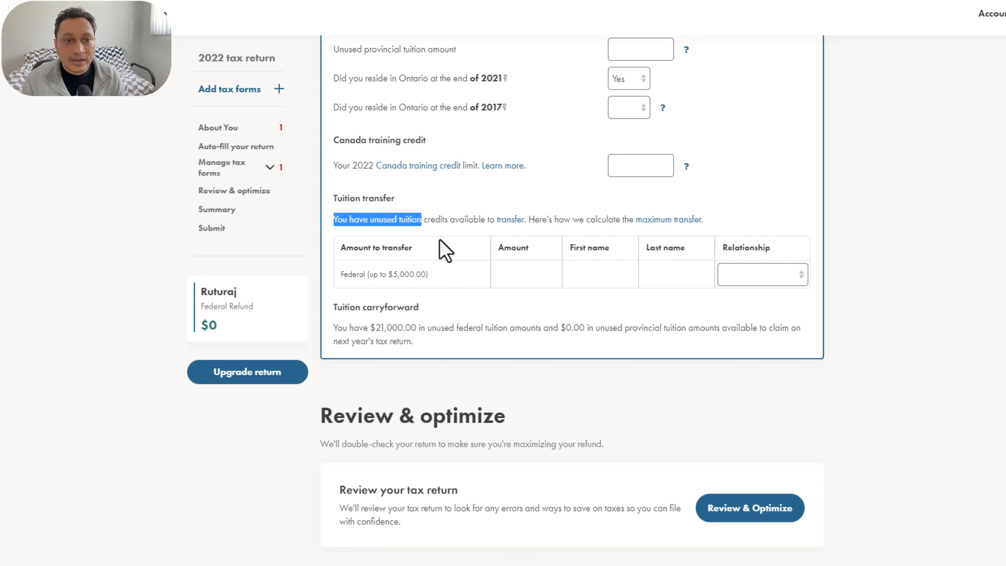
pyautogui.click(655, 304)
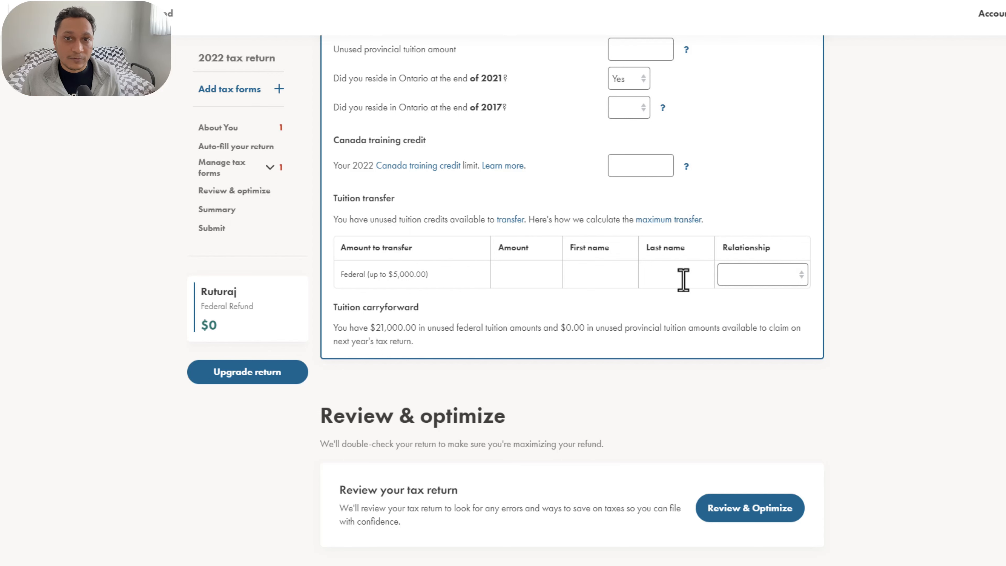
pyautogui.click(749, 286)
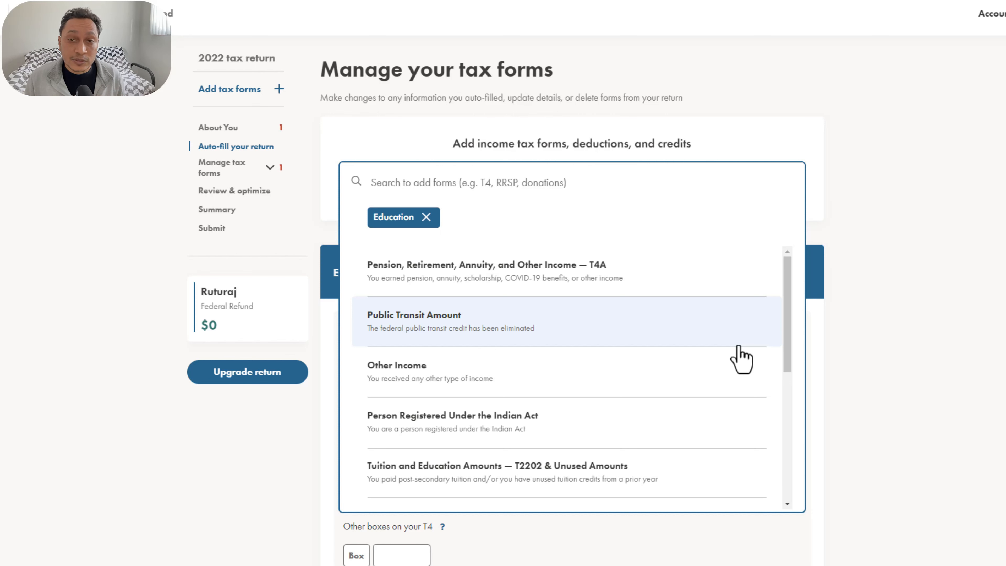
# - Add the Interest Paid on Student Loans form from the education forms and read which loan acts qualify, leaving its fields empty
pyautogui.scroll(-5, 739, 360)
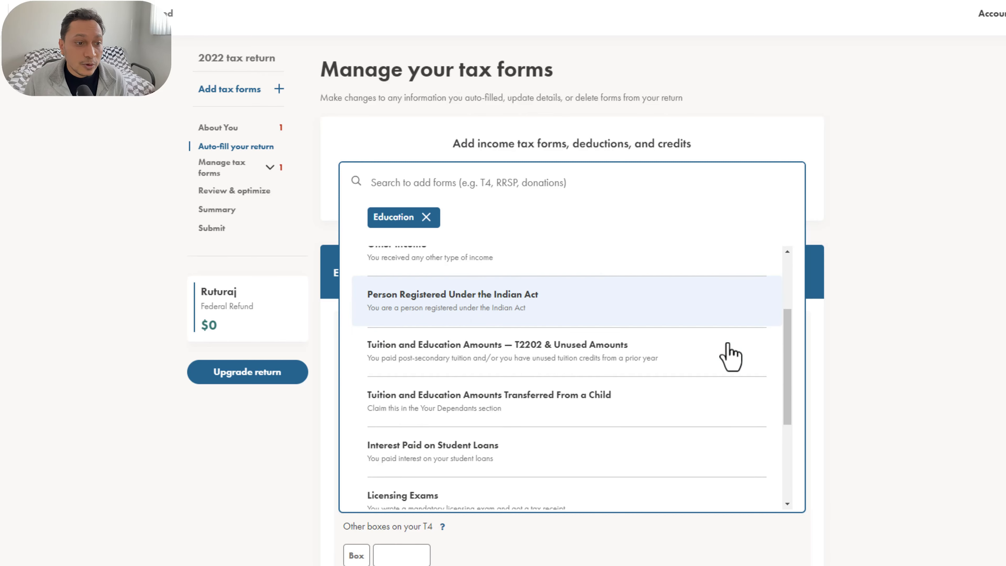
pyautogui.scroll(-1, 725, 363)
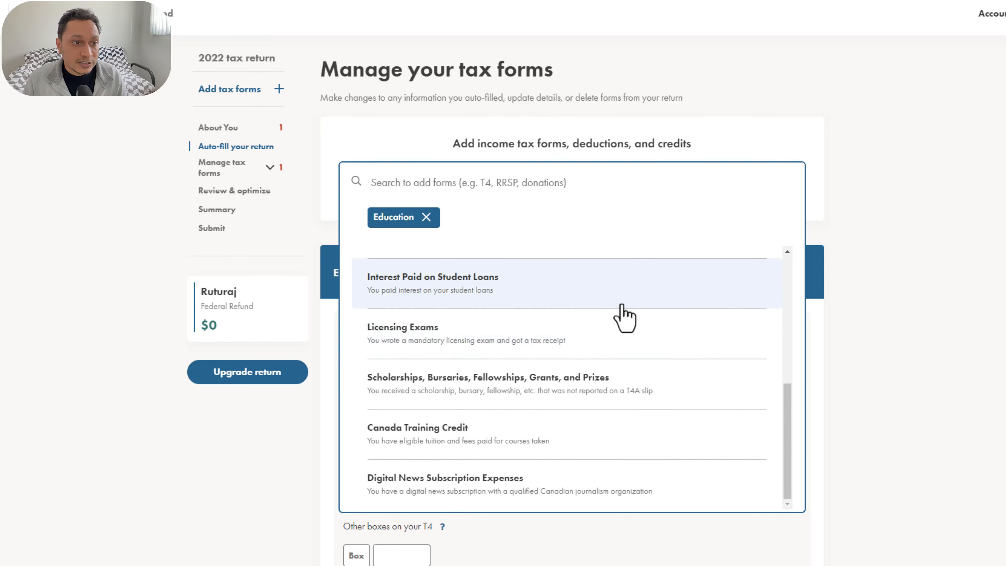
pyautogui.click(537, 293)
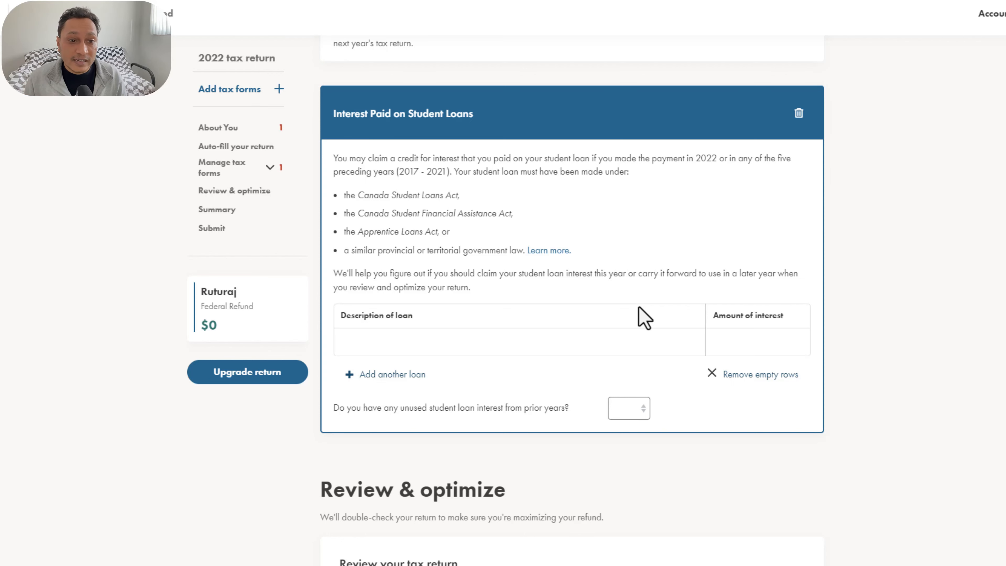
pyautogui.click(624, 335)
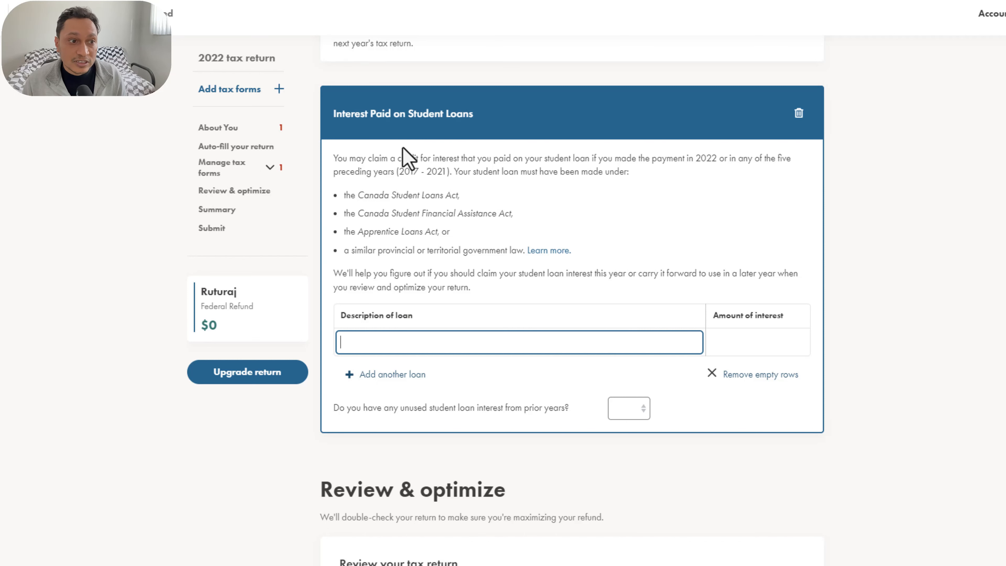
pyautogui.moveTo(344, 194); pyautogui.dragTo(516, 247)
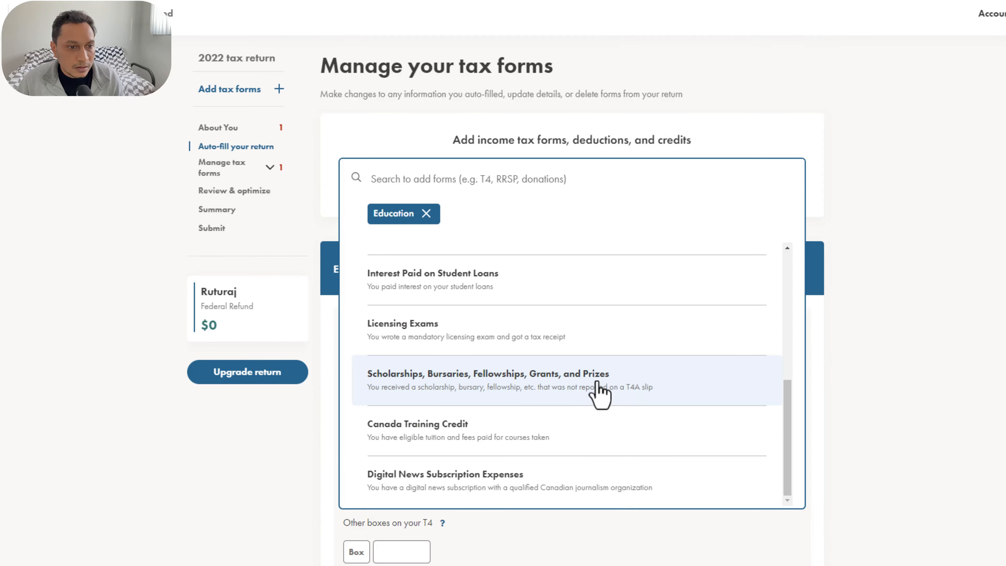
# - Add the Scholarships, Bursaries, Fellowships, Grants, and Prizes form and examine its description, amount and related expenses fields without filling them in
pyautogui.click(600, 393)
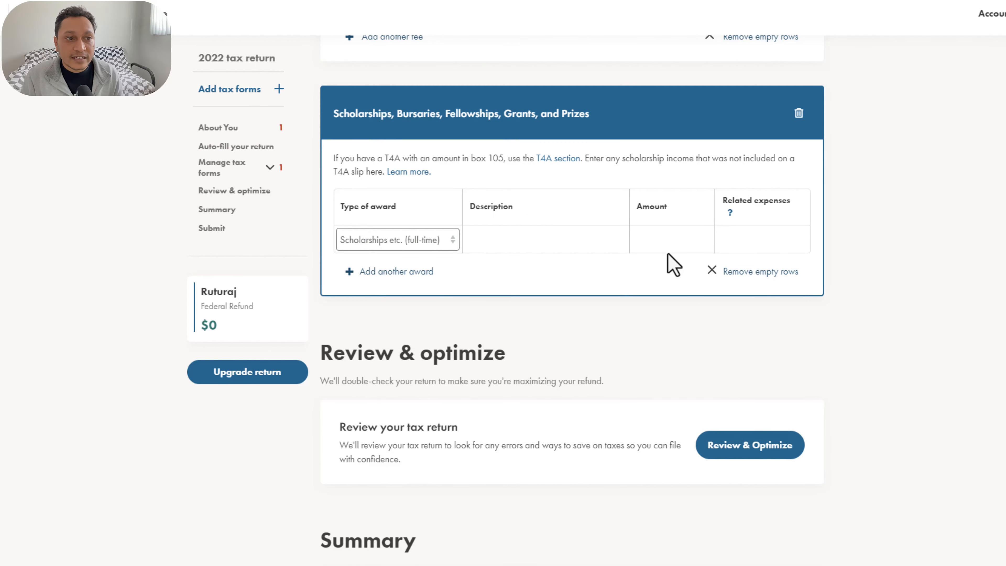
pyautogui.click(556, 246)
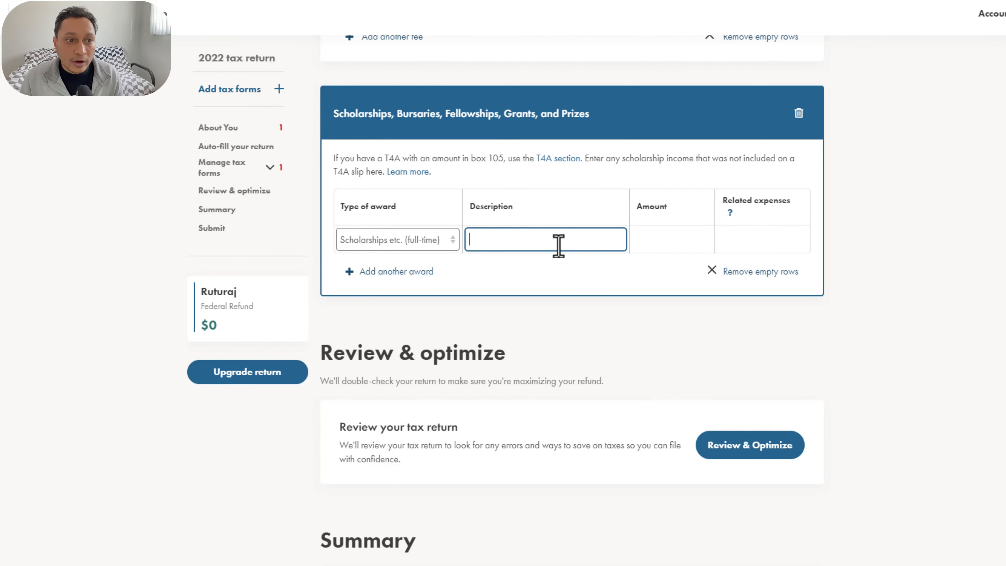
pyautogui.click(676, 246)
pyautogui.click(759, 248)
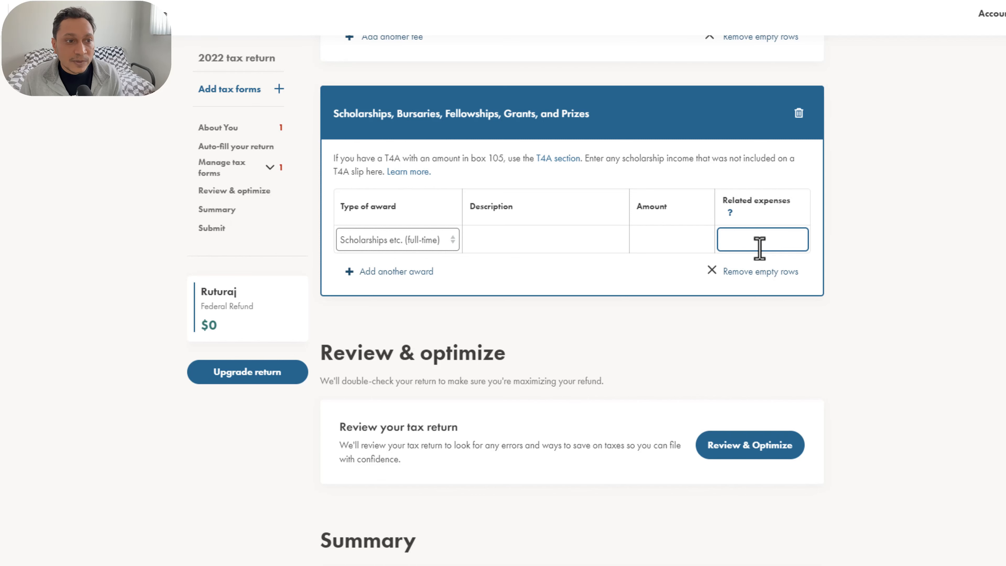
pyautogui.click(679, 241)
# - Add the Digital News Subscription Expenses form and enter 100 as the amount paid in 2022 for qualifying subscriptions
pyautogui.scroll(10, 562, 281)
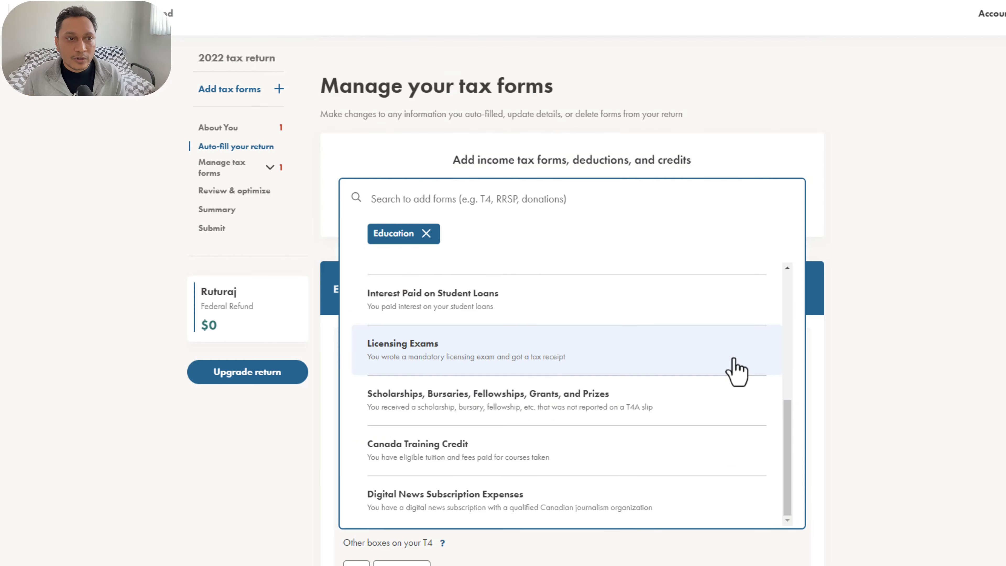
pyautogui.click(530, 517)
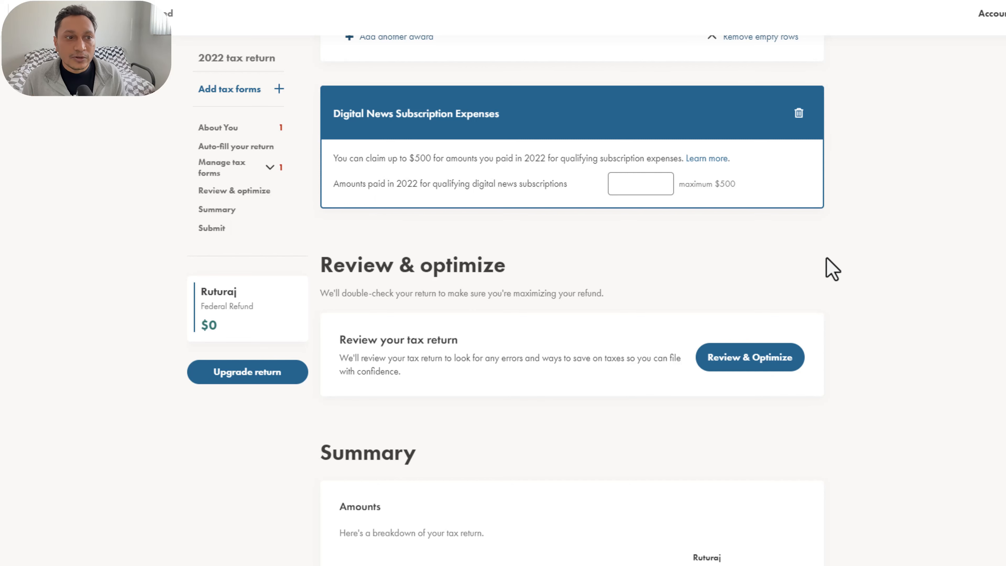
pyautogui.click(640, 194)
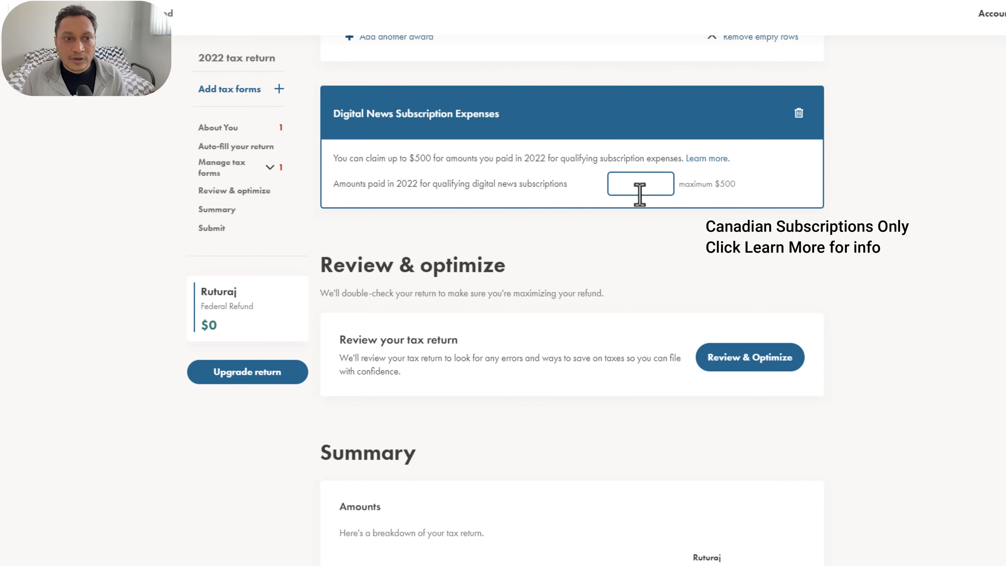
pyautogui.write('100')
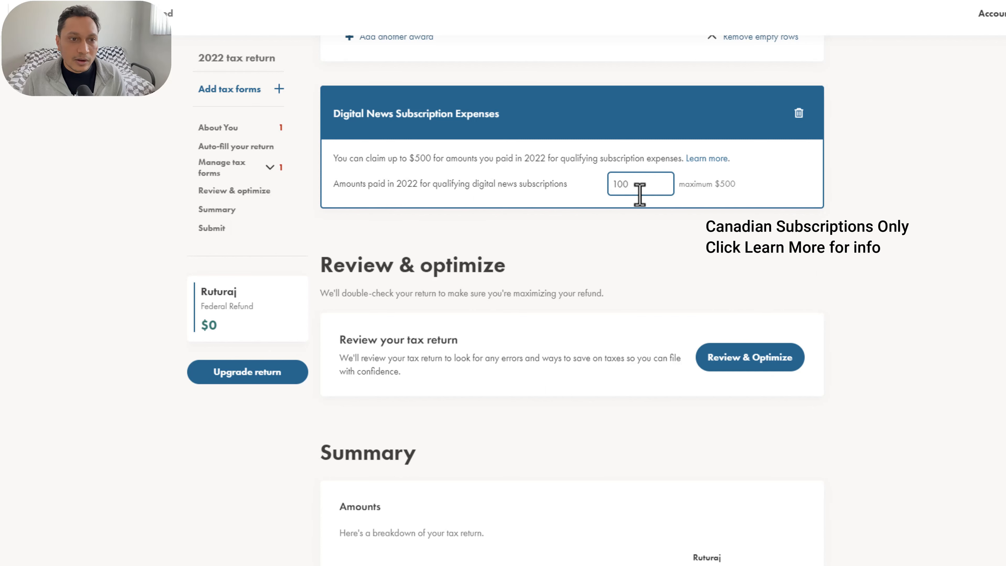
pyautogui.moveTo(735, 185); pyautogui.dragTo(694, 185)
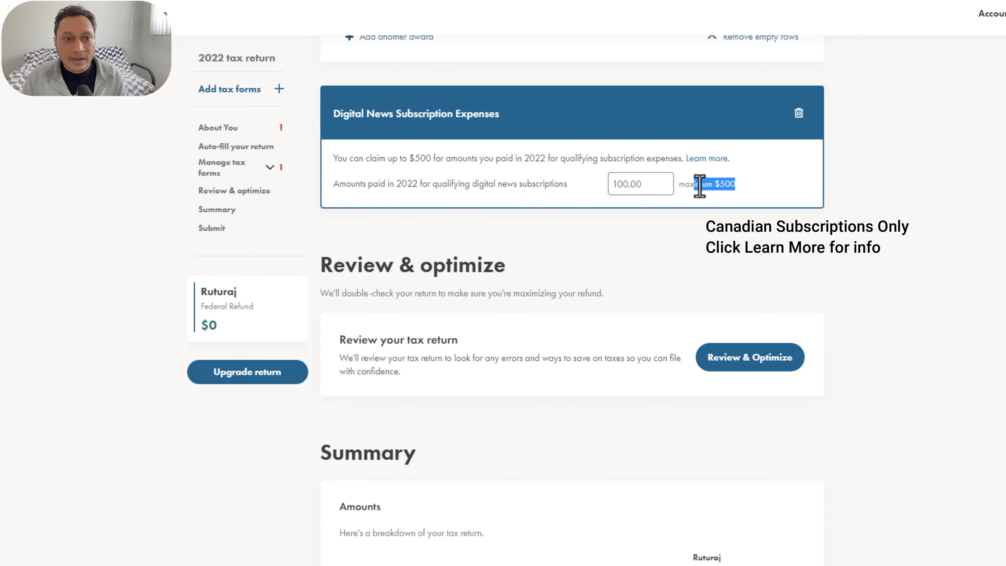
pyautogui.click(794, 185)
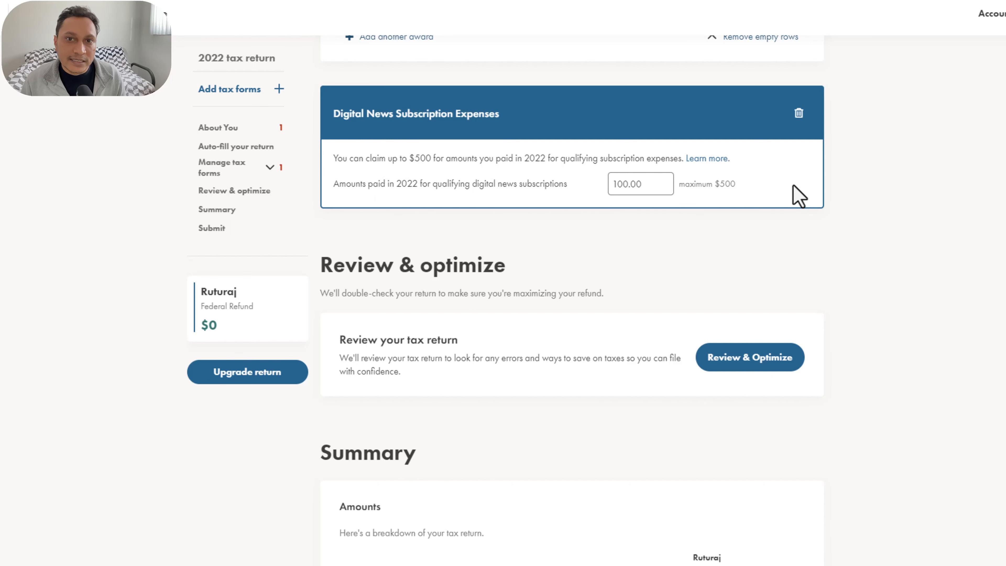
# - Run Review & Optimize on the tax return and look through its errors, warnings and suggestions
pyautogui.scroll(-3, 789, 226)
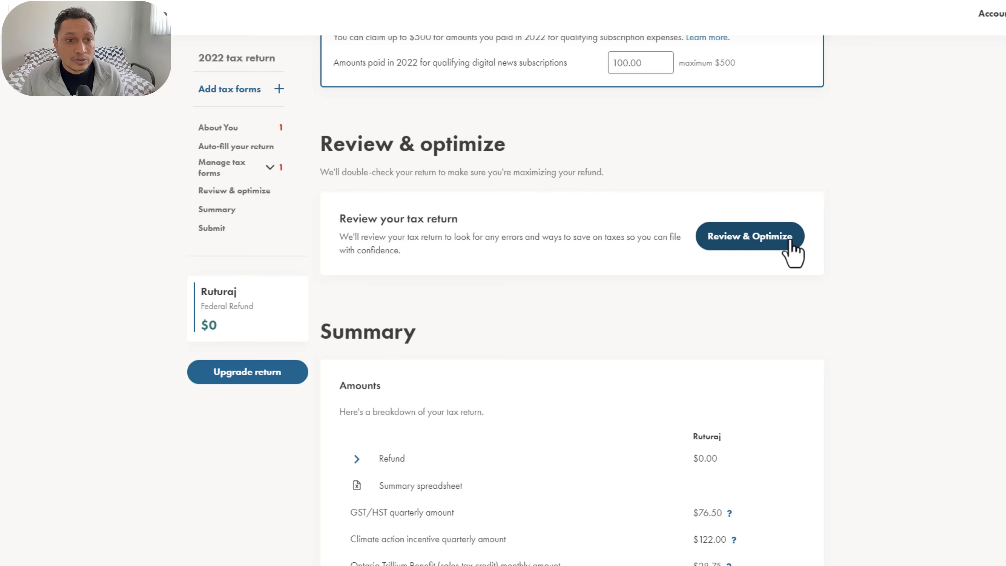
pyautogui.click(786, 239)
pyautogui.scroll(-5, 822, 234)
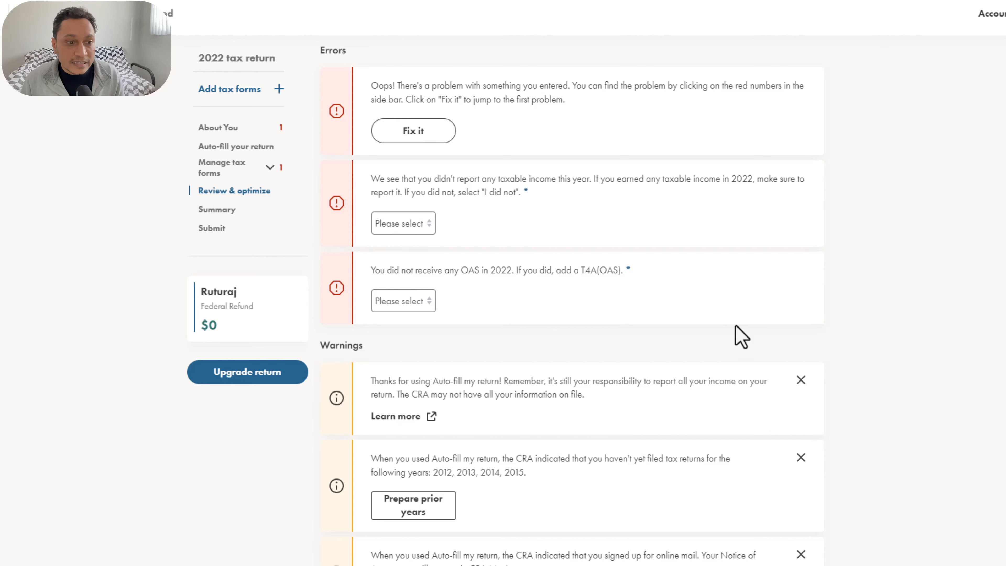
pyautogui.scroll(-5, 740, 337)
pyautogui.scroll(-5, 574, 361)
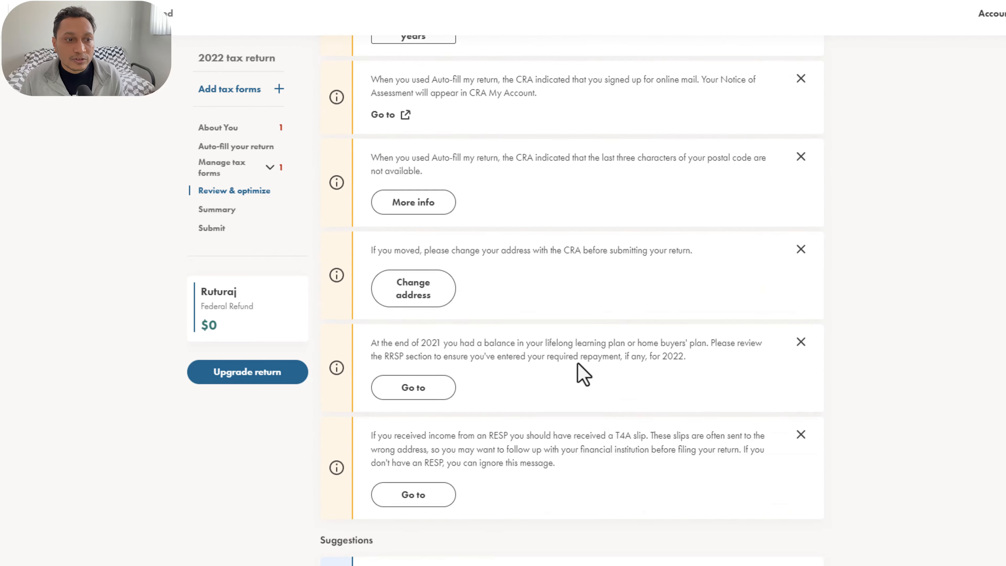
pyautogui.scroll(-8, 582, 375)
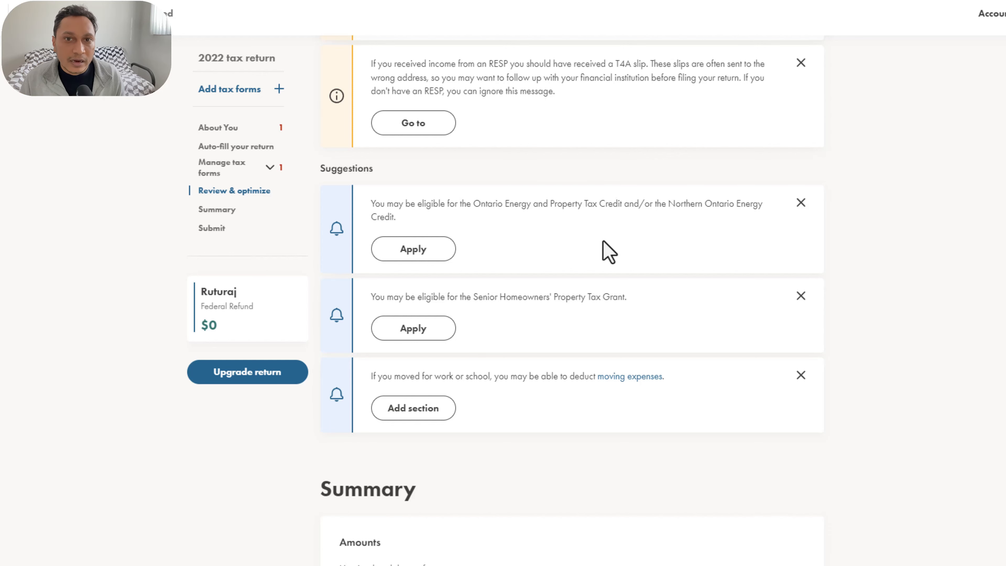
# - Examine the refund and benefit amounts in the tax return's summary
pyautogui.scroll(-6, 609, 251)
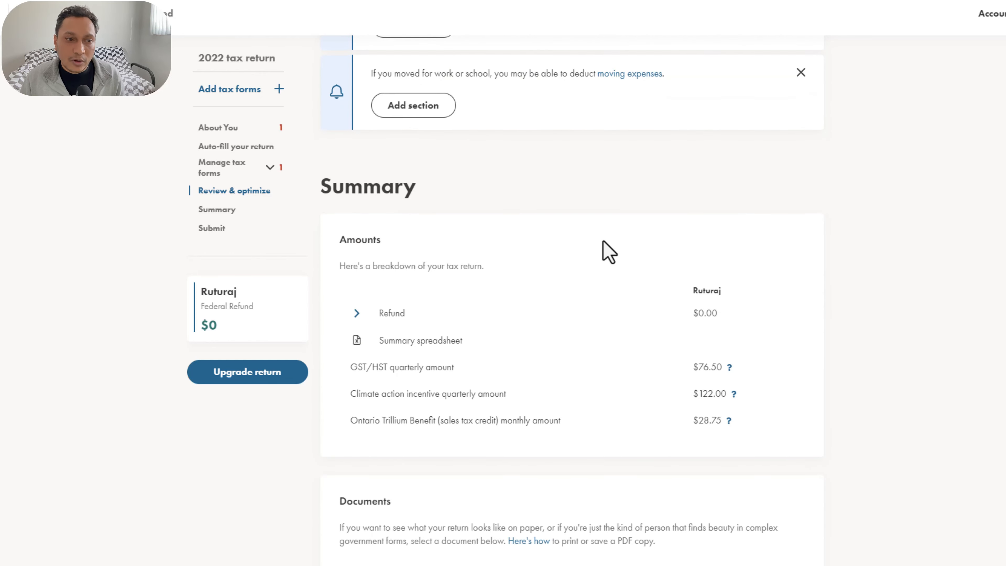
pyautogui.scroll(-2, 610, 253)
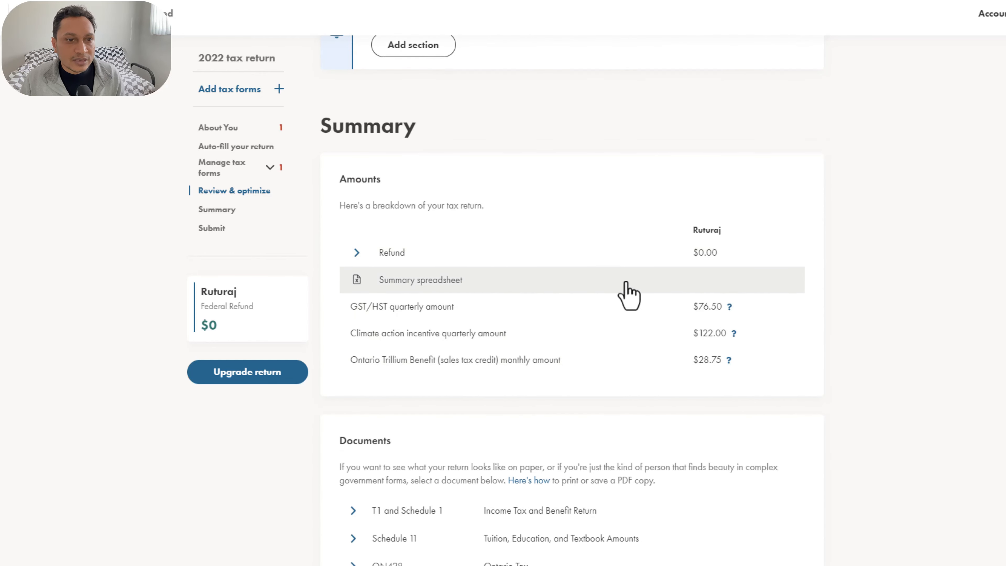
pyautogui.scroll(-2, 629, 295)
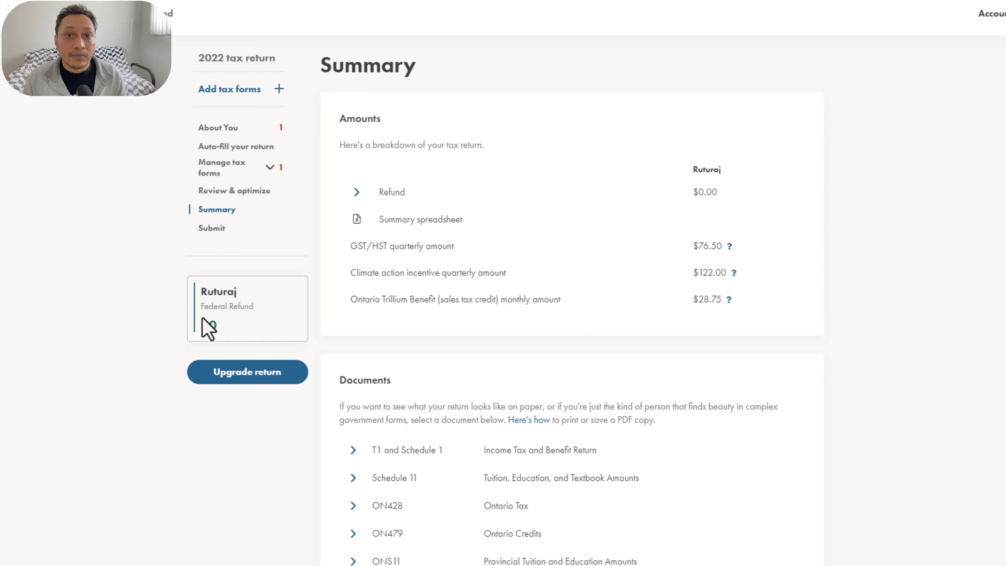
# - Open the Schedule 11 document, read its tuition, enrolment and carryforward sections, close it, and check the submission section
pyautogui.scroll(-4, 348, 317)
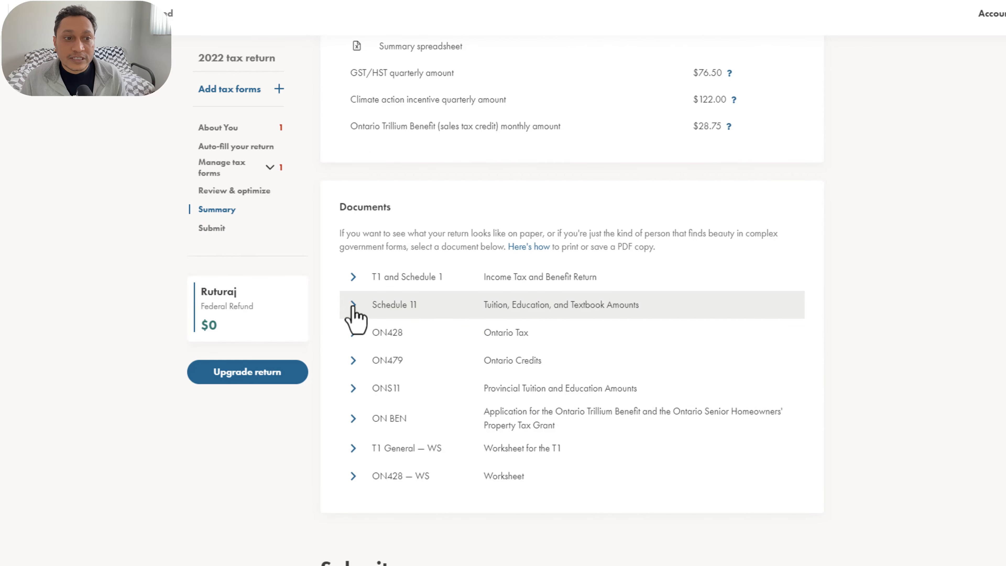
pyautogui.click(349, 311)
pyautogui.scroll(-2, 357, 313)
pyautogui.scroll(-6, 498, 317)
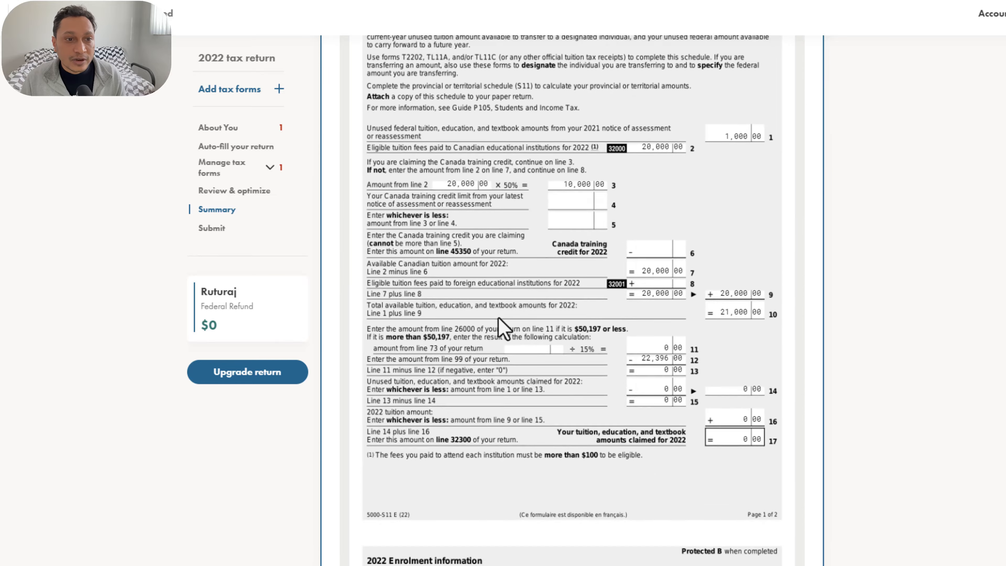
pyautogui.scroll(-10, 501, 330)
pyautogui.scroll(9, 499, 334)
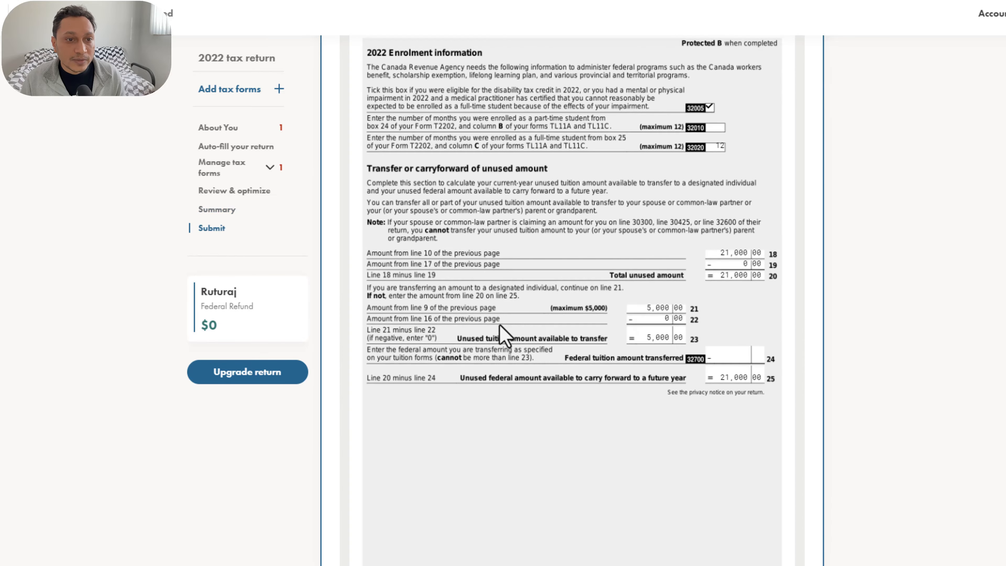
pyautogui.scroll(10, 502, 335)
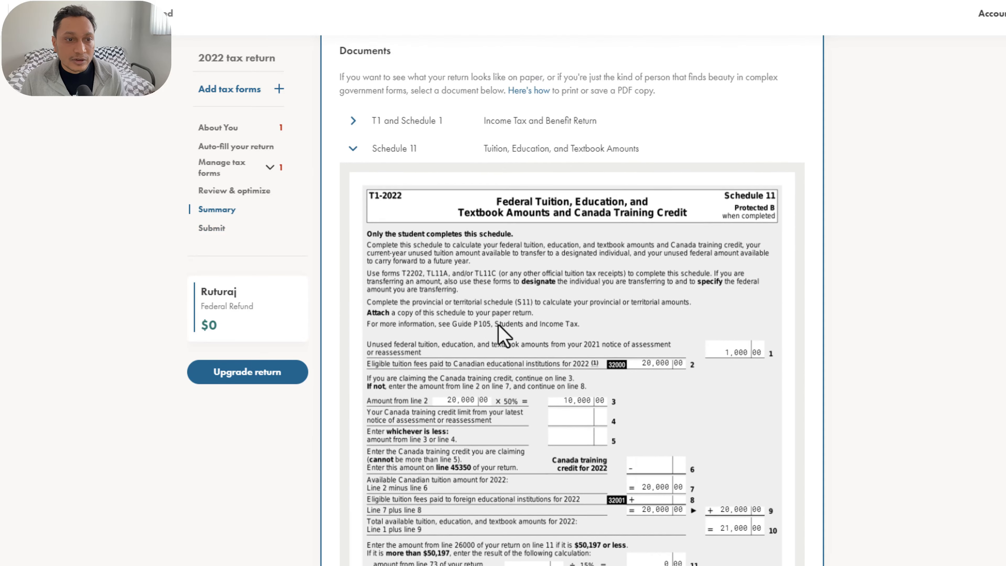
pyautogui.click(353, 151)
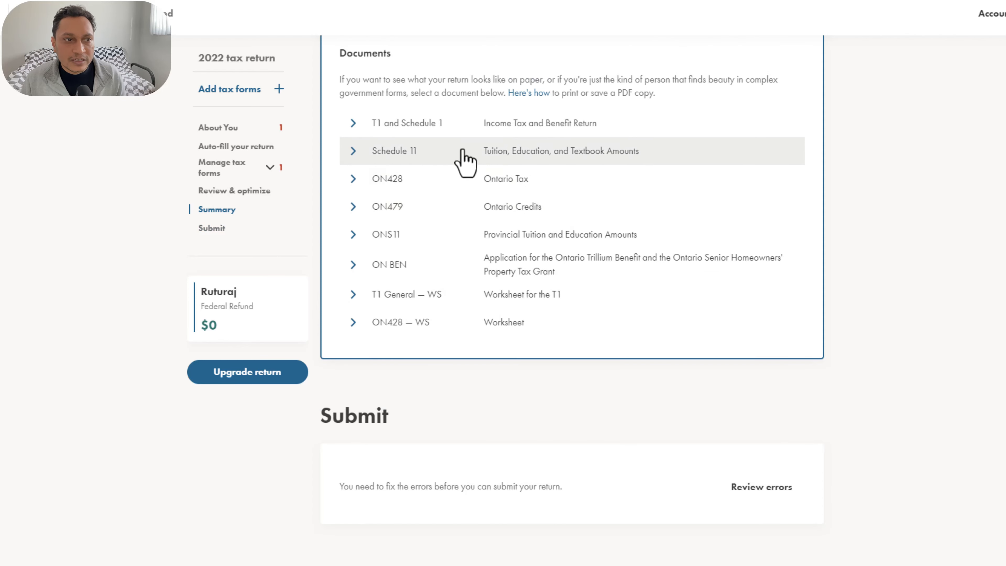
pyautogui.scroll(-1, 492, 337)
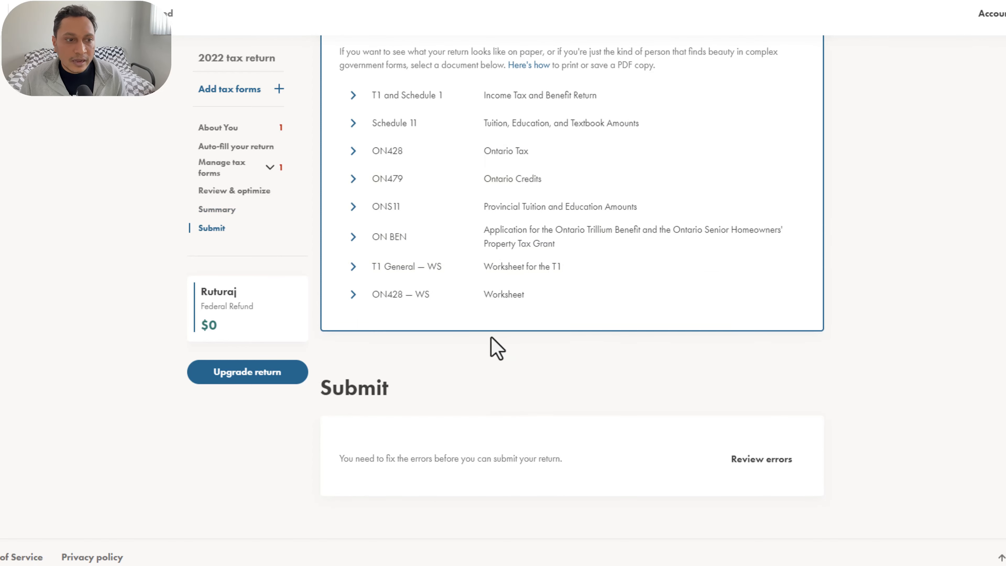